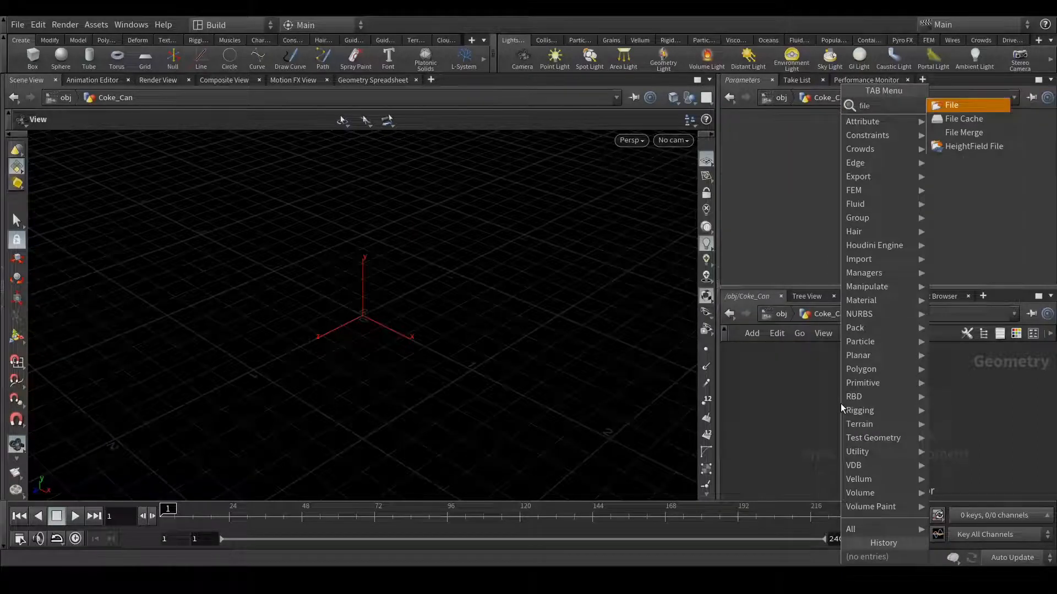
Add a File node to the Coke_Can network and load Coke_V001.obj from E:/Work/Maya/Maya_2018/Coca_Cola_Still/export/.
left_click(838, 405)
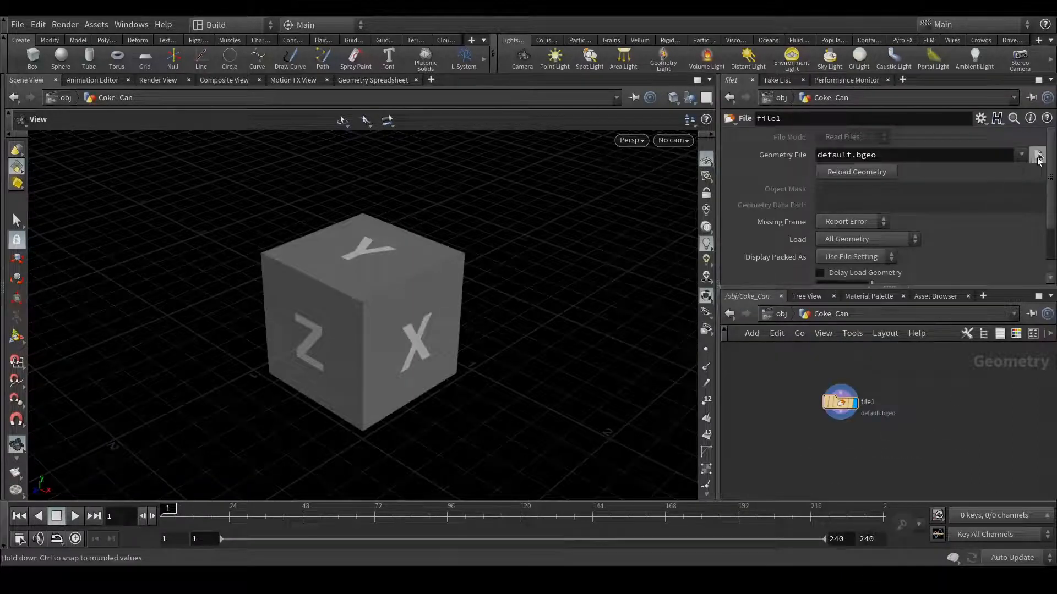
left_click(1038, 155)
left_click_drag(719, 41, 670, 41)
type("E:/Work/Maya/Maya_2018/Coca_Cola_Still/export/Coke_V001.obj")
key("Return")
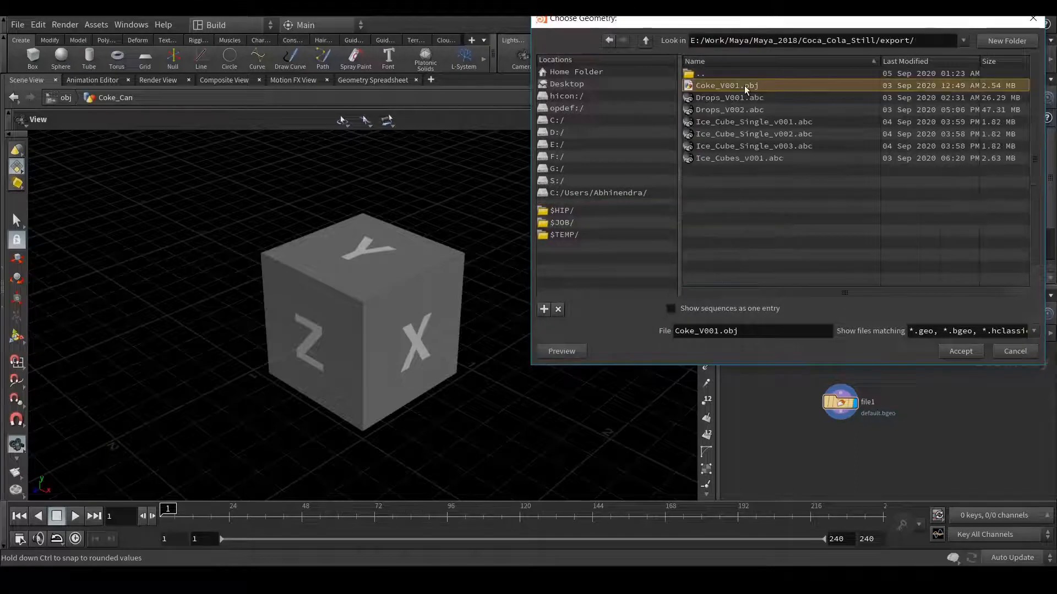
double_click(726, 86)
Examine the imported can from several angles and review the Coca-Cola model's TurboSquid page in the browser.
right_click_drag(583, 351, 266, 446)
scroll(267, 452, "down", 10)
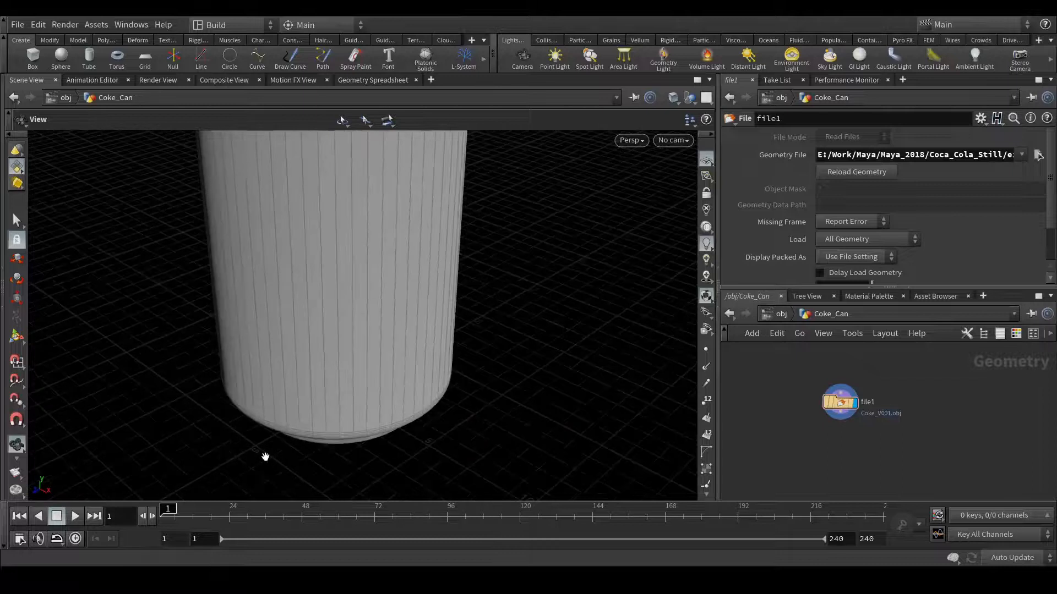
mouse_move(330, 434)
left_mouse_down()
mouse_move(356, 410)
mouse_move(339, 419)
left_mouse_up()
middle_click_drag(338, 418, 386, 390)
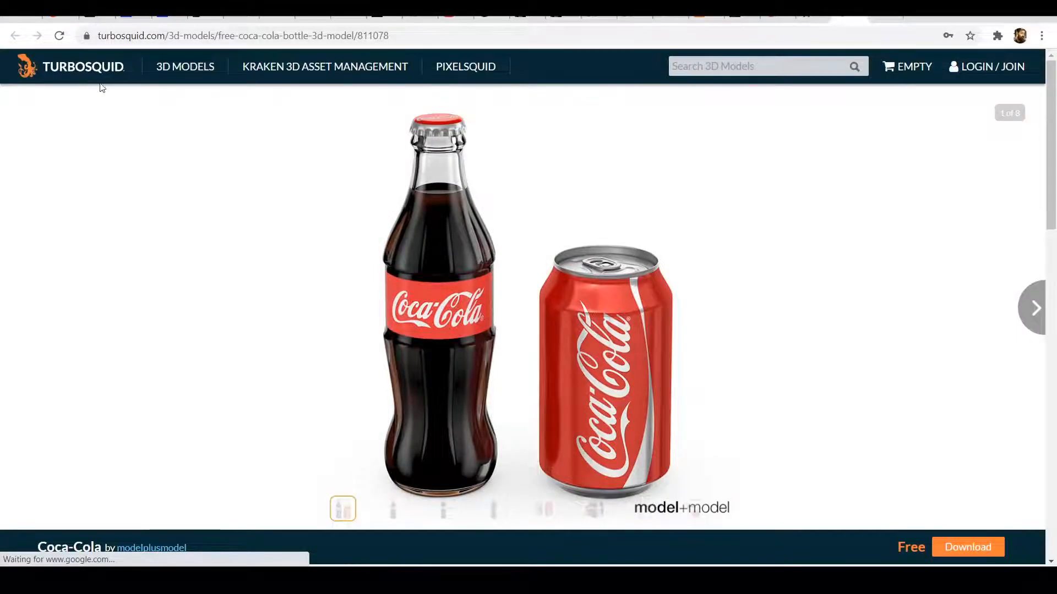
scroll(694, 238, "down", 5)
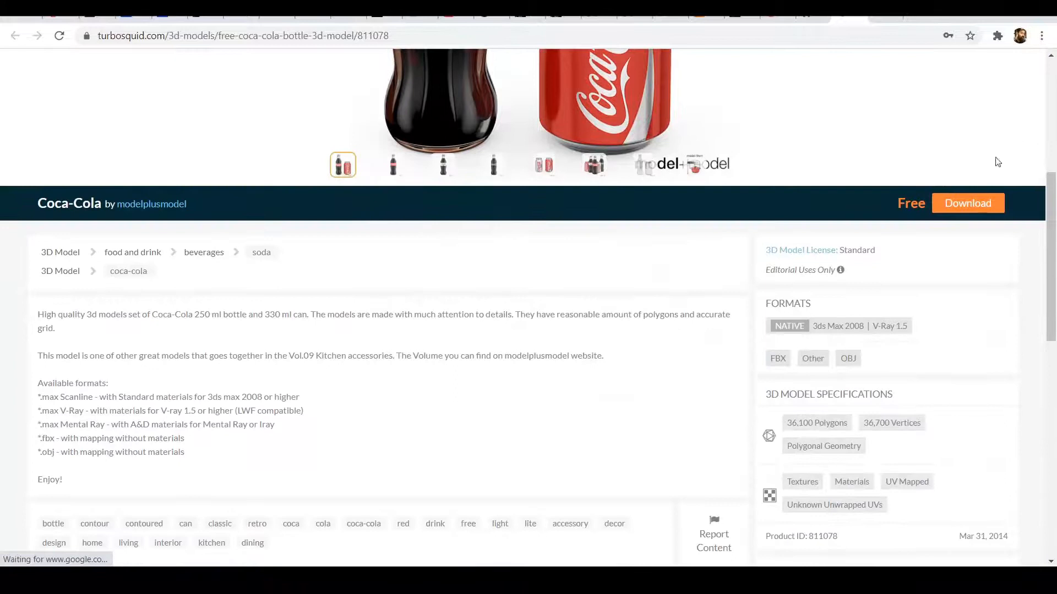
scroll(666, 322, "up", 5)
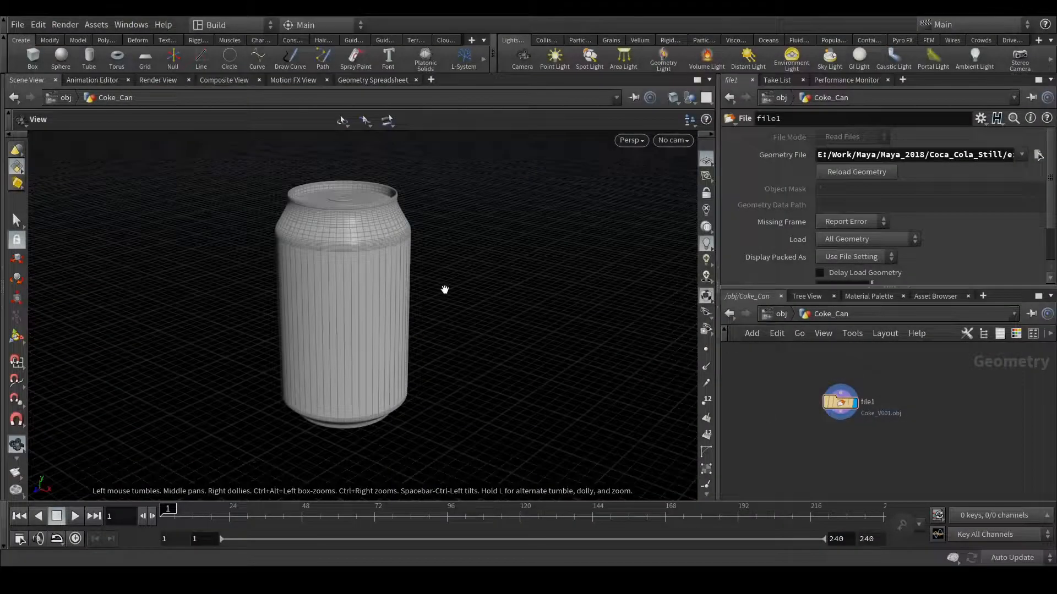
left_click_drag(445, 289, 479, 335)
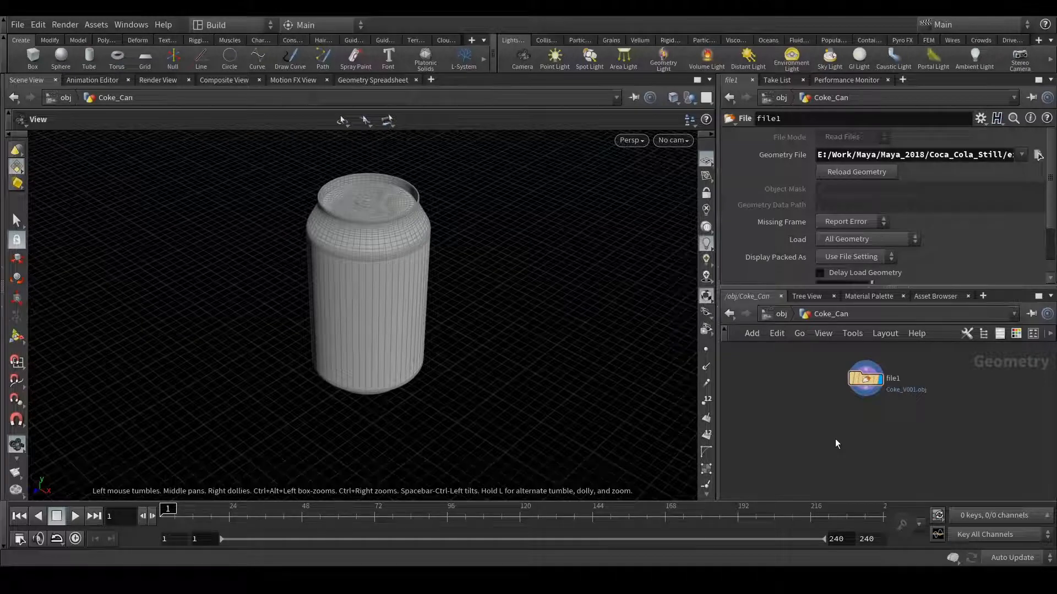
Add a Normal node below the file node and set it to add normals to Points.
key("Tab")
type("norm")
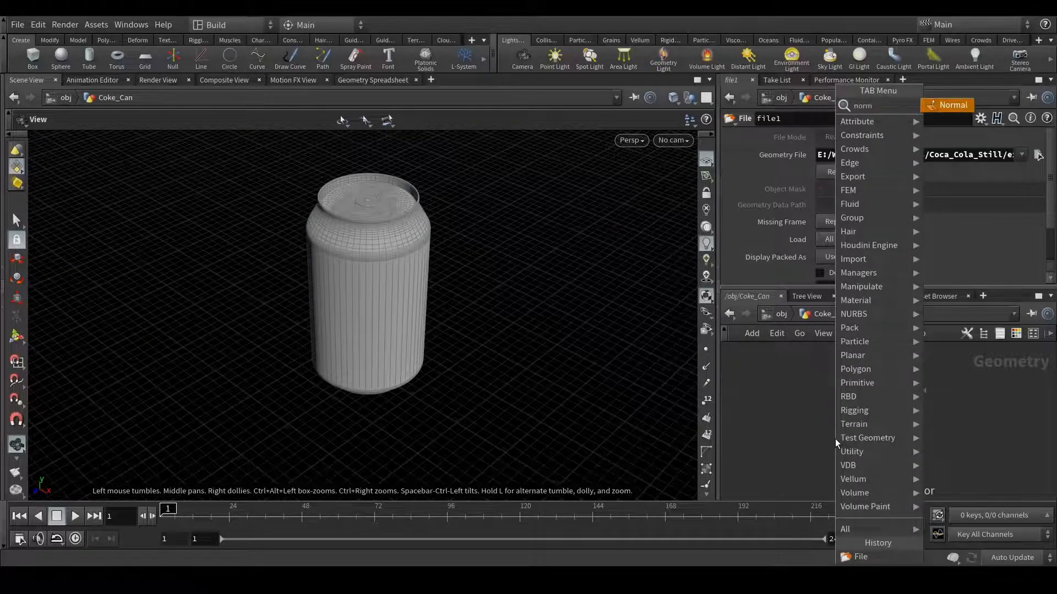
key("Return")
left_click(834, 438)
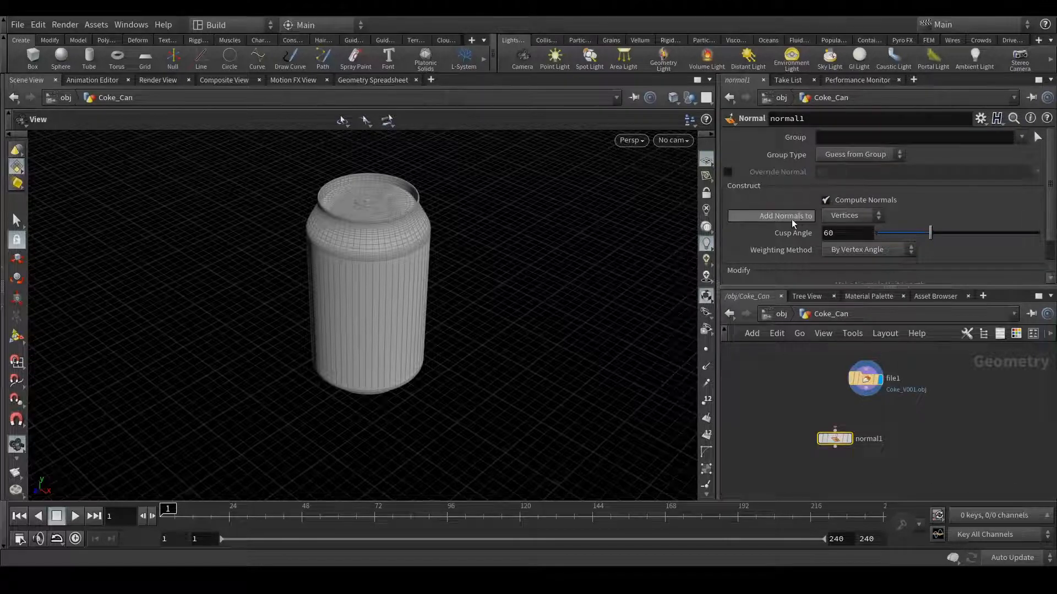
left_click(857, 216)
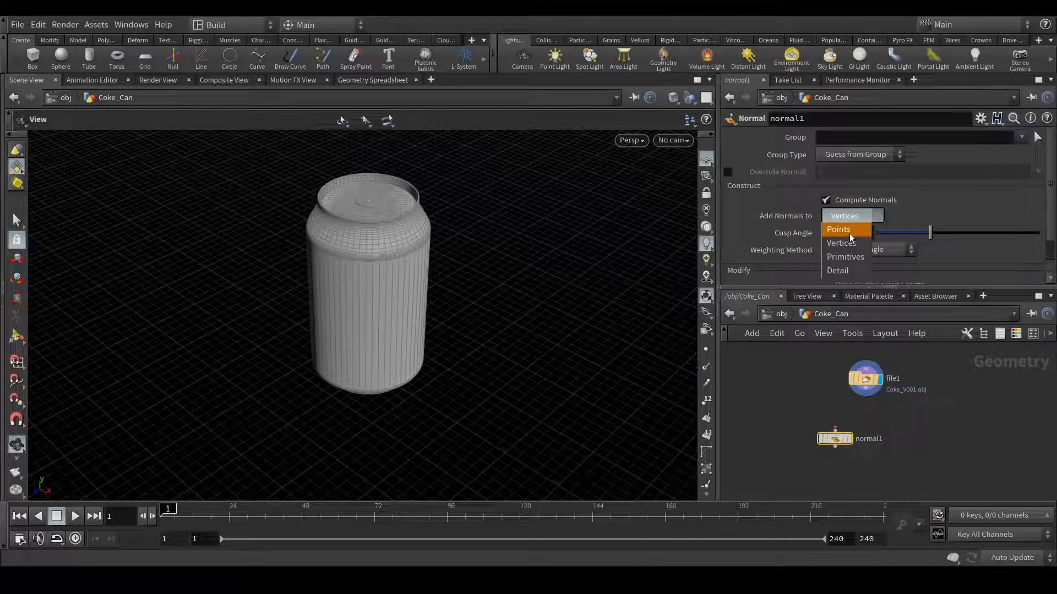
left_click(845, 231)
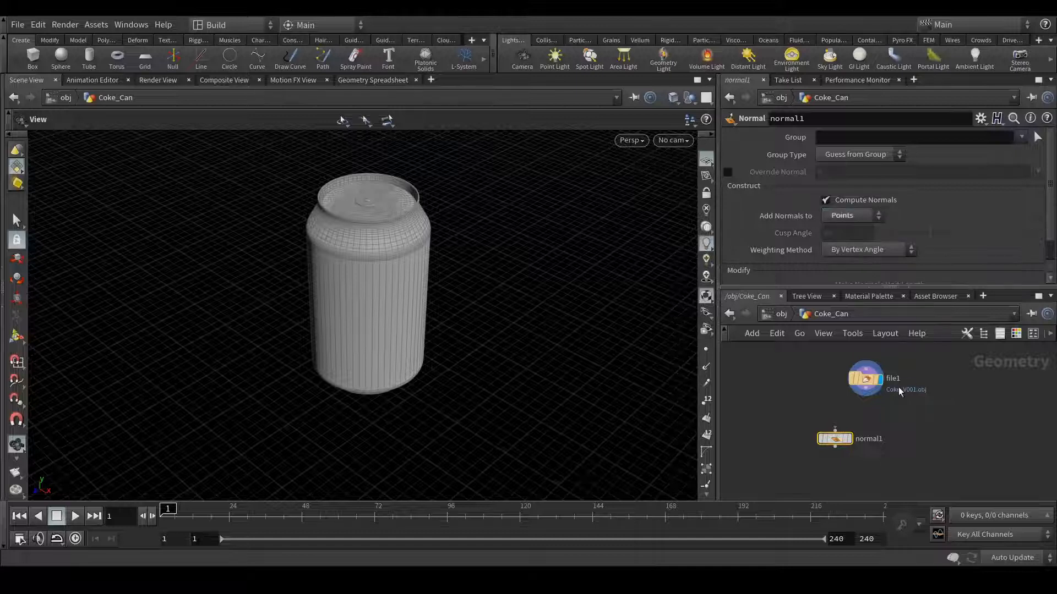
Connect the file node's output to the Normal node and display the Normal node's result.
left_click_drag(866, 391, 834, 430)
left_click(849, 438)
middle_click_drag(836, 442, 857, 435)
left_click_drag(857, 435, 800, 437)
middle_click_drag(892, 440, 910, 454)
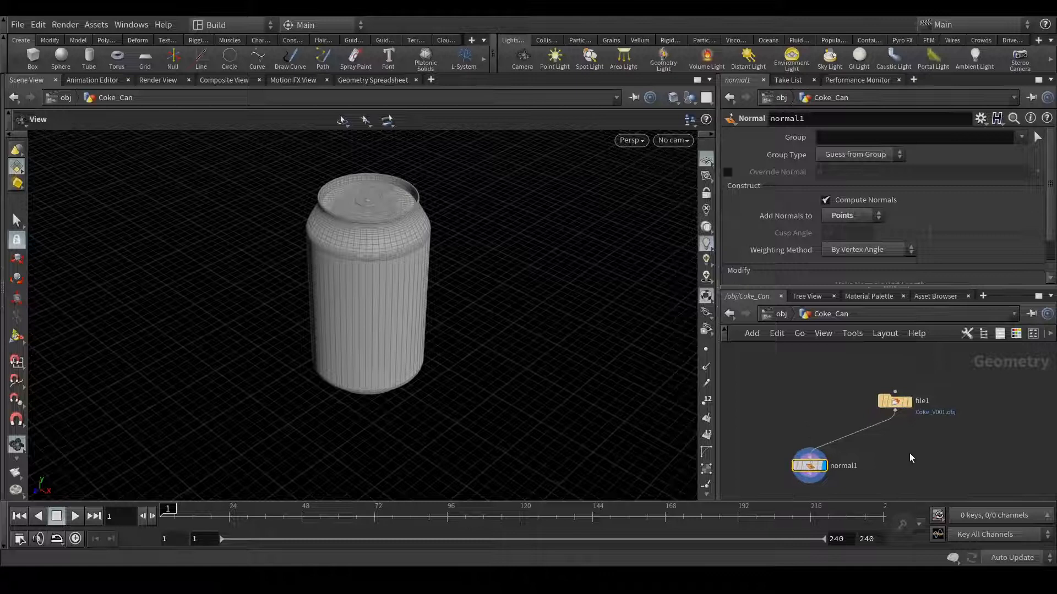
Try isolating the can's cylindrical body with a Blast node set to Delete Non Selected, and remove that node.
left_click_drag(354, 273, 403, 290)
left_click(896, 402)
left_click_drag(247, 257, 548, 285)
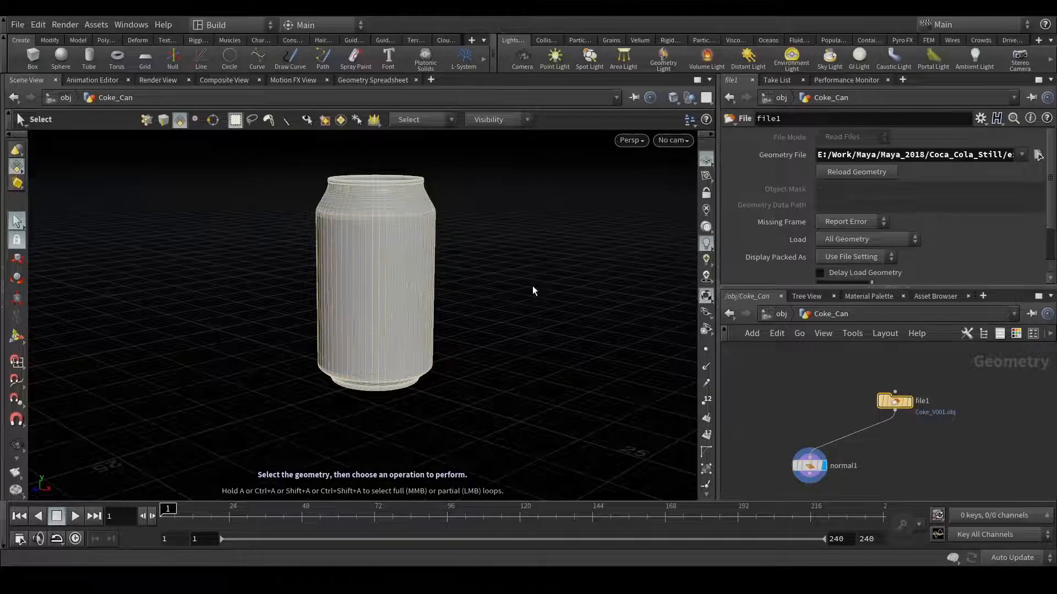
key("Delete")
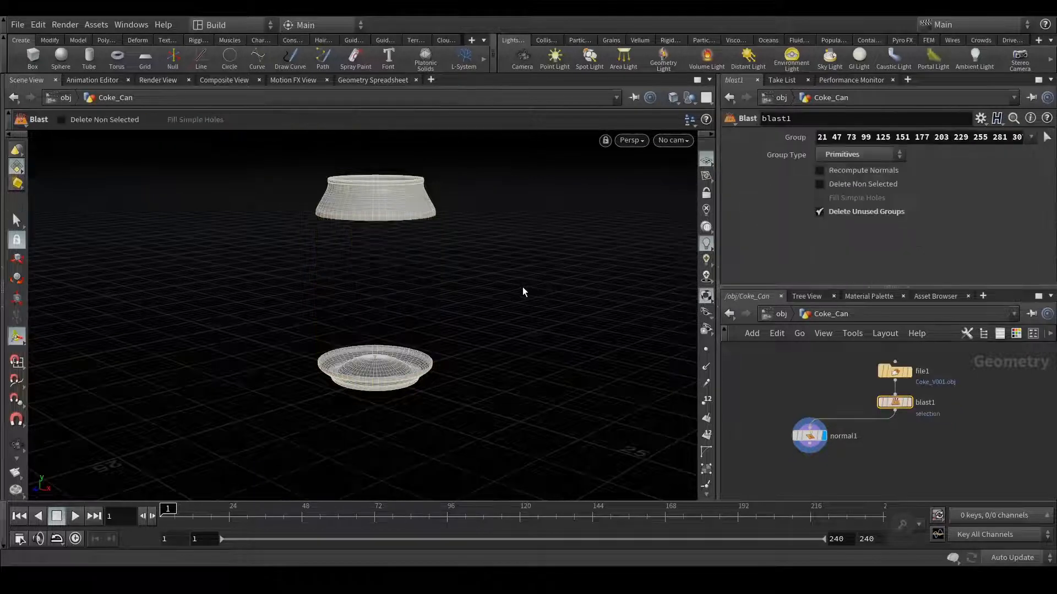
left_click(835, 184)
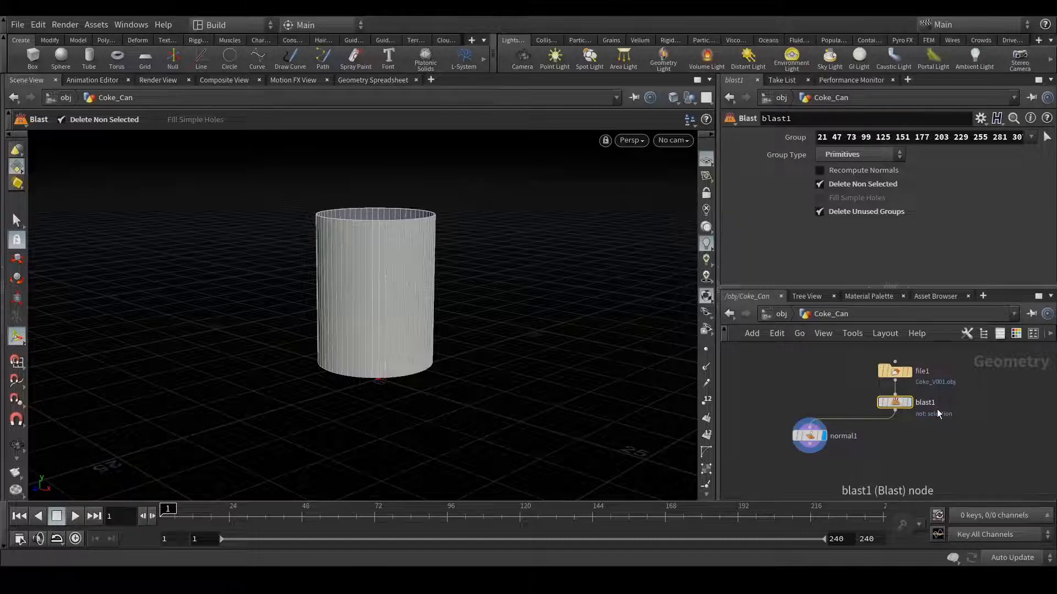
key("Delete")
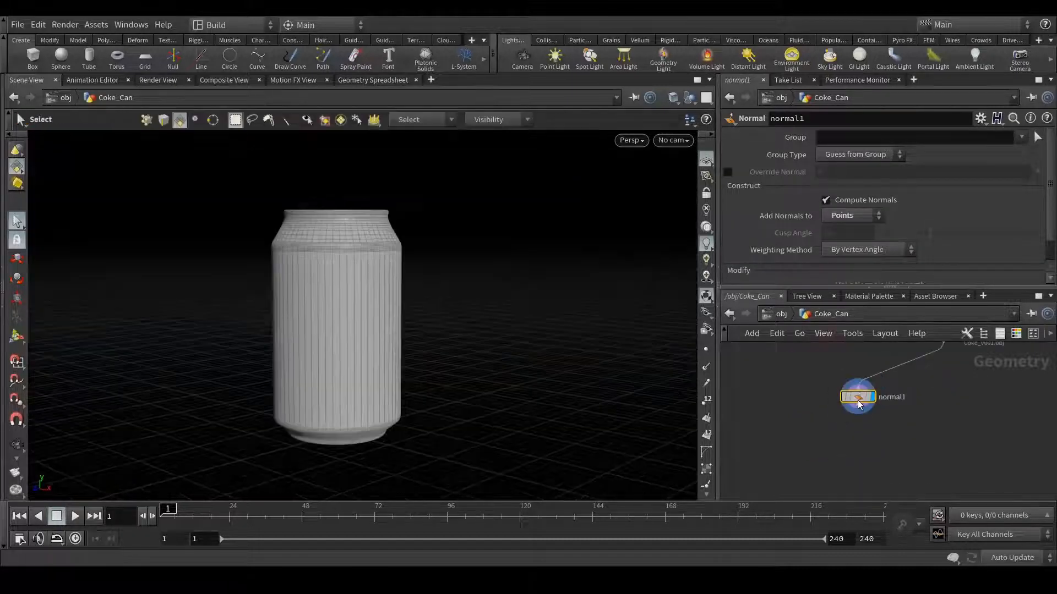
Add a Scatter node connected after the Normal node and display the scattered points over the can.
left_click(857, 413)
left_click(850, 451)
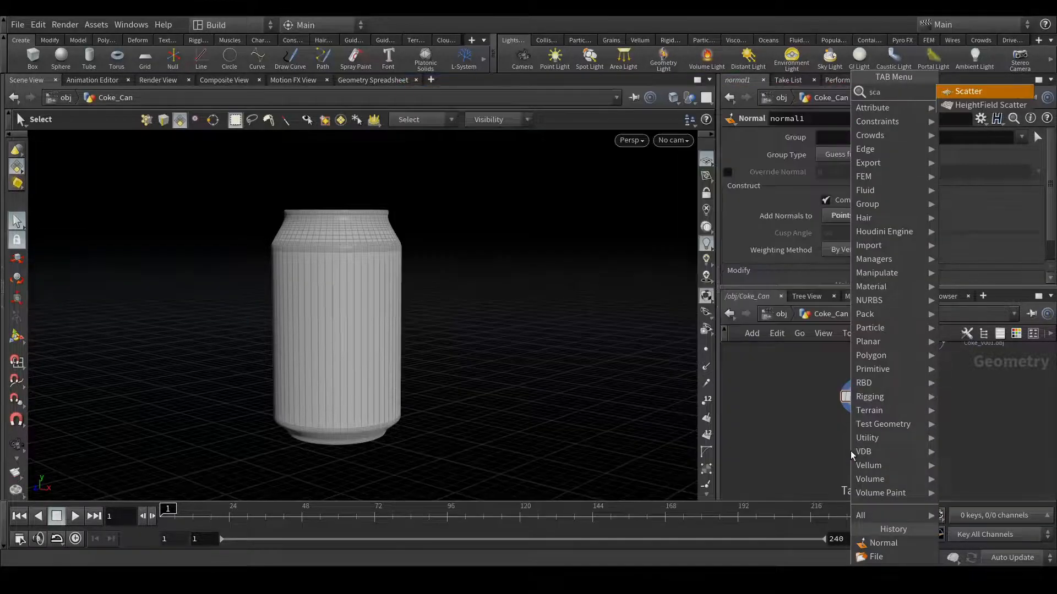
type("scatter")
key("Return")
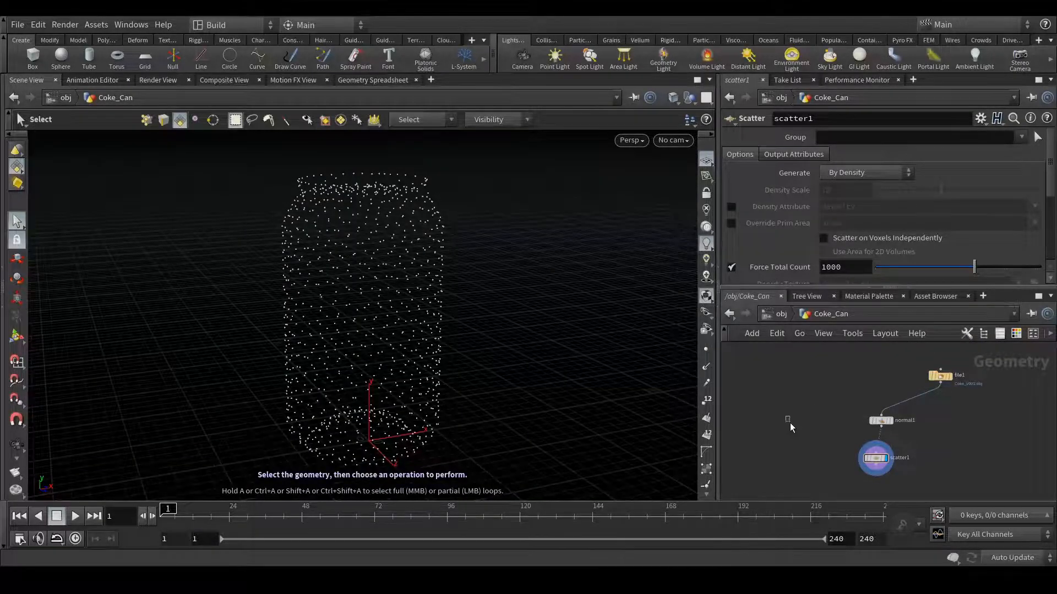
Add a Sphere node beside the Normal node and set its primitive type to Polygon.
key("Tab")
type("sp")
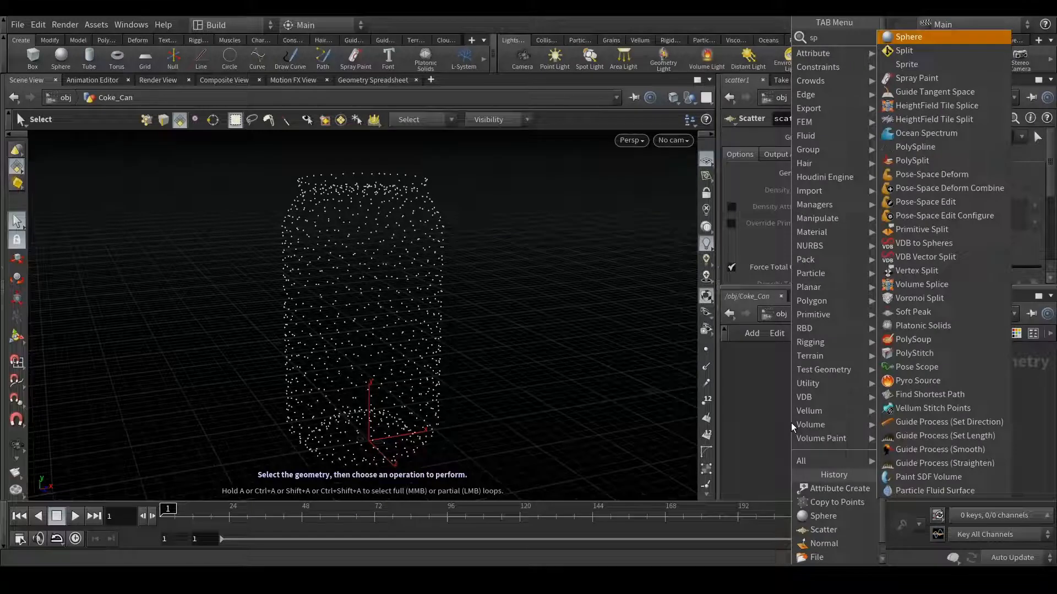
key("Return")
left_click(791, 423)
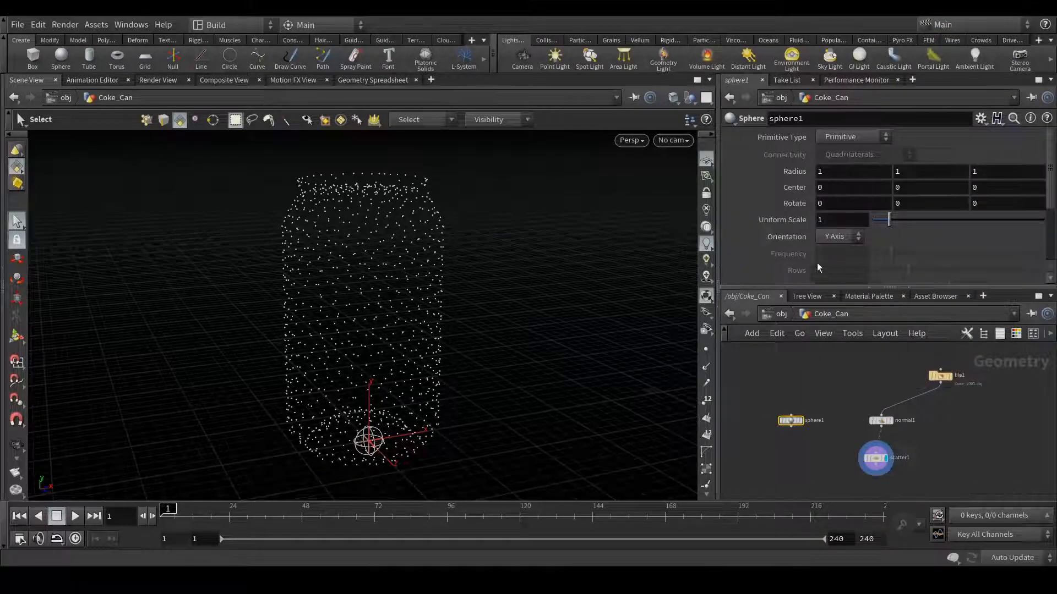
left_click(852, 137)
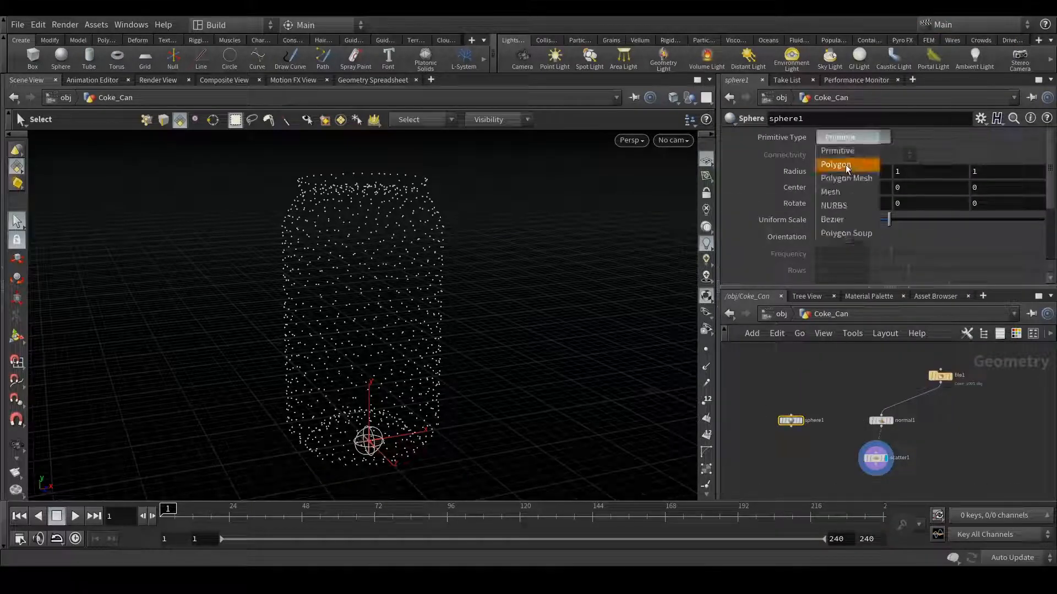
left_click(846, 164)
Set the sphere's frequency to 5 and its uniform scale to 0.1.
double_click(835, 258)
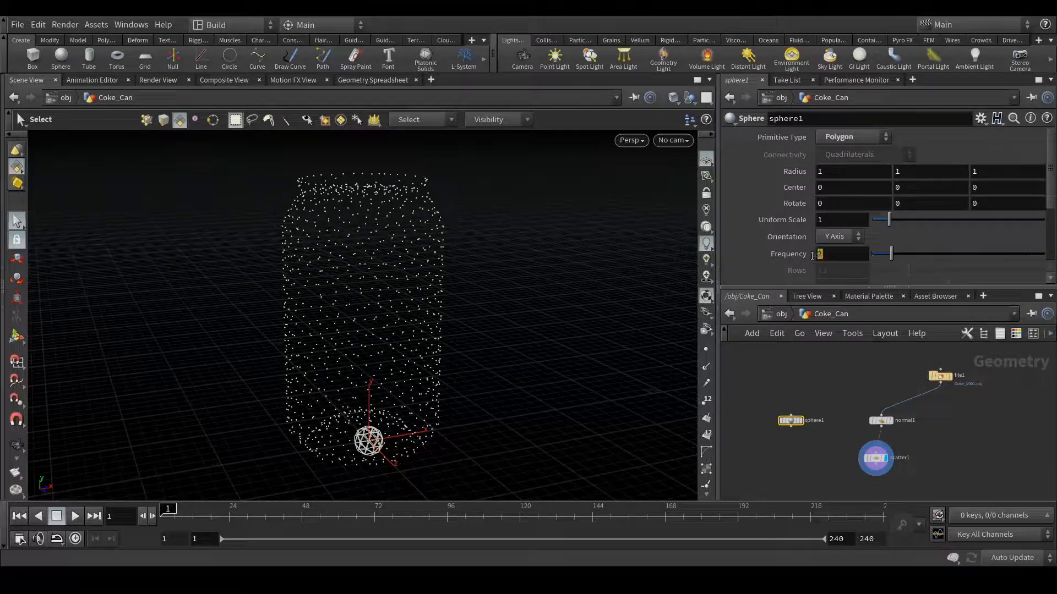
type("5")
key("Return")
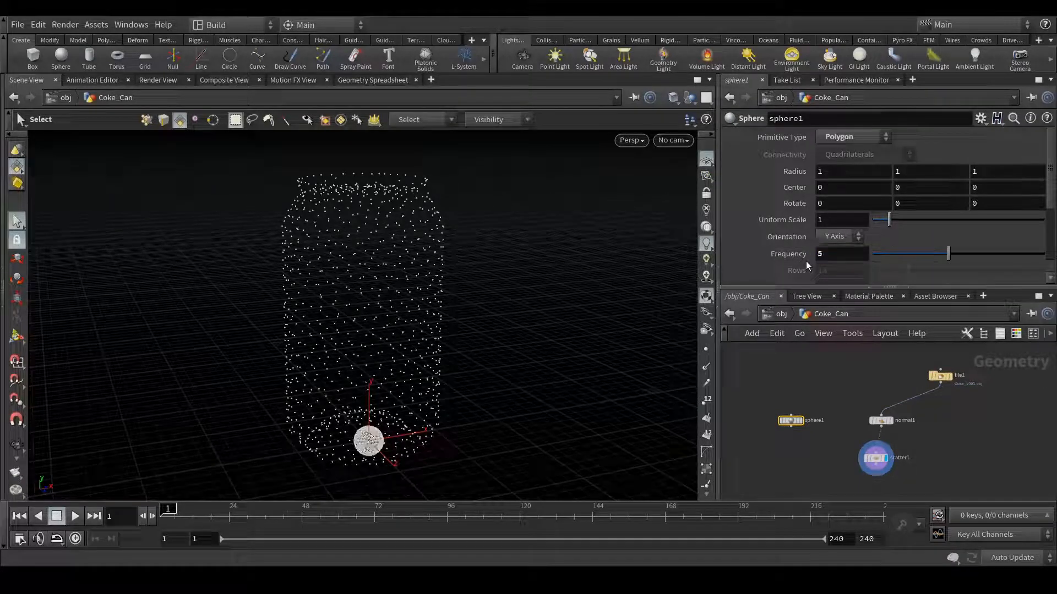
left_click_drag(834, 219, 802, 222)
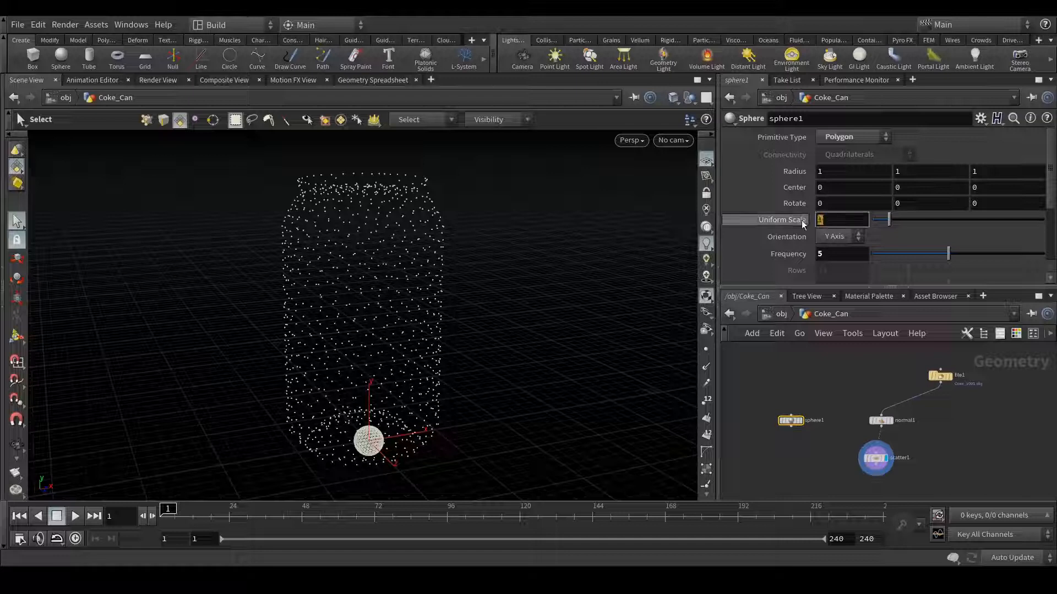
type(".1")
key("Return")
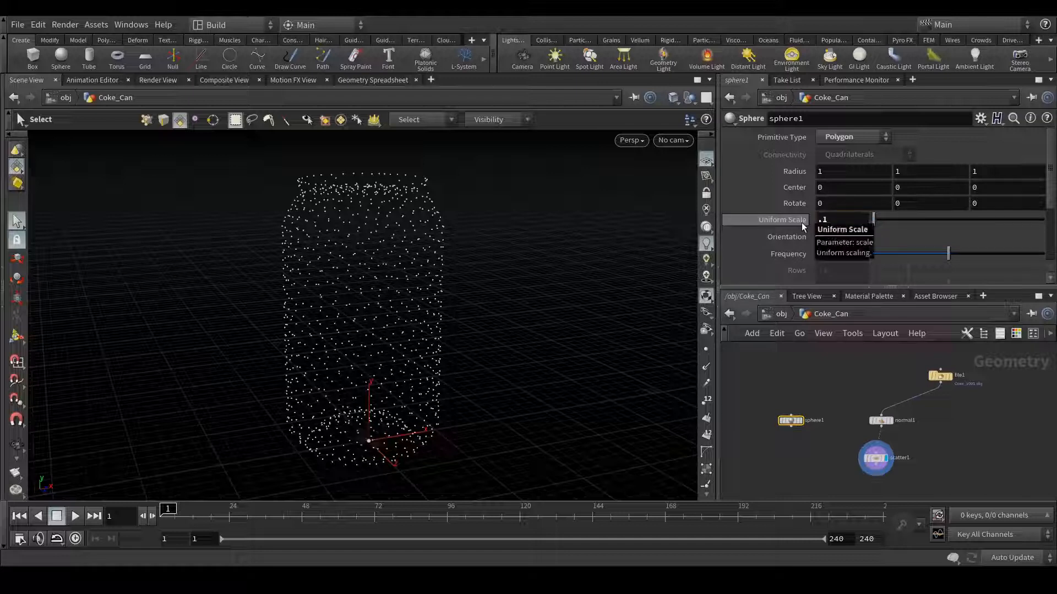
Frame the small sphere in the viewport and examine its polygon wireframe from different distances.
left_click_drag(387, 333, 399, 333, "alt")
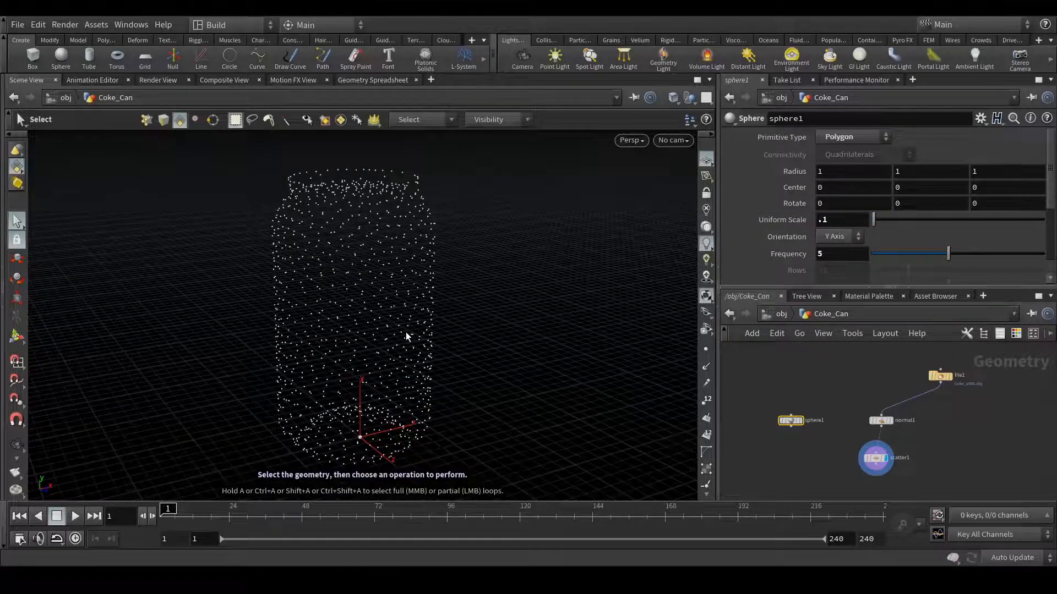
key("space+f")
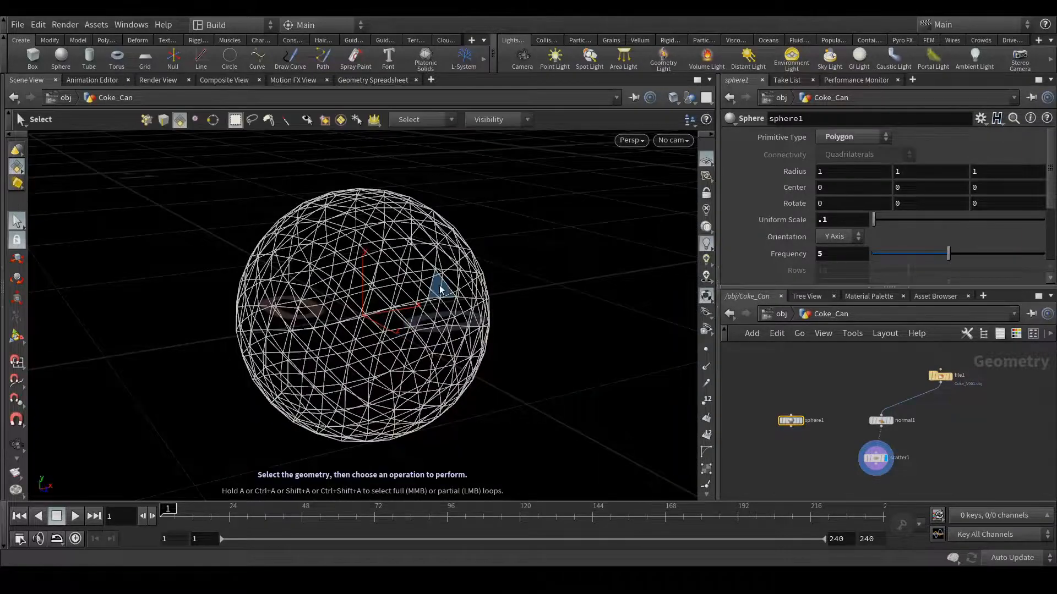
left_click_drag(373, 283, 392, 267)
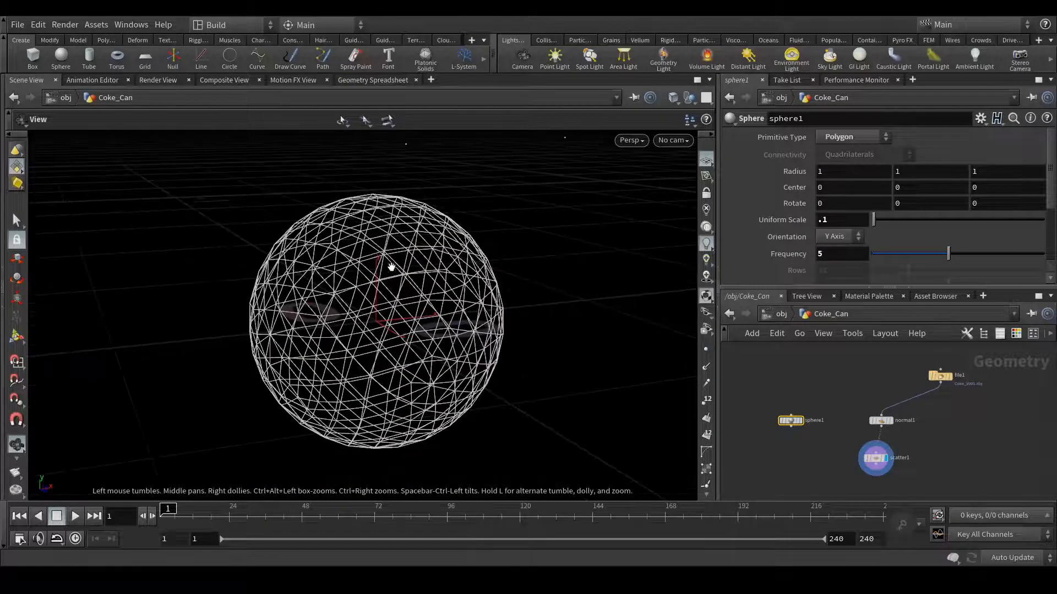
key("shift+w")
scroll(391, 267, "down", 2)
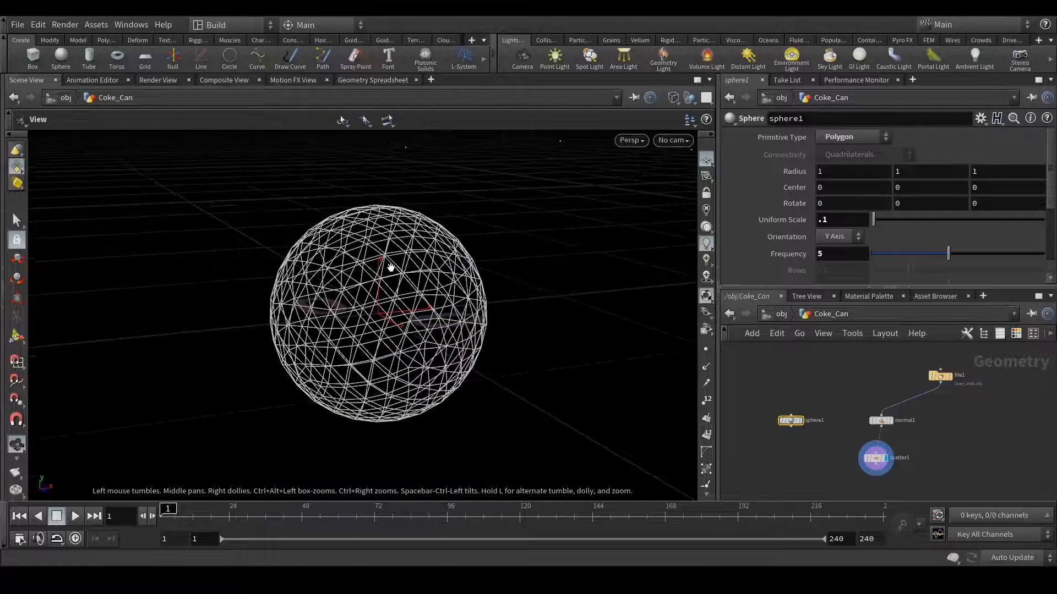
scroll(417, 295, "up", 3)
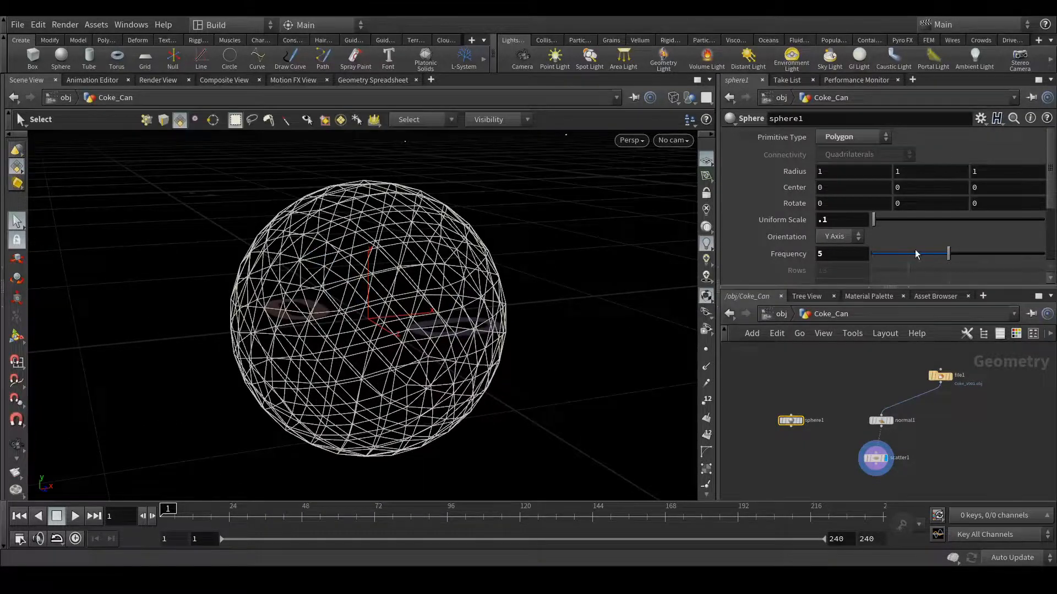
key("space")
mouse_move(382, 274)
left_mouse_down()
mouse_move(392, 278)
mouse_move(380, 272)
left_mouse_up()
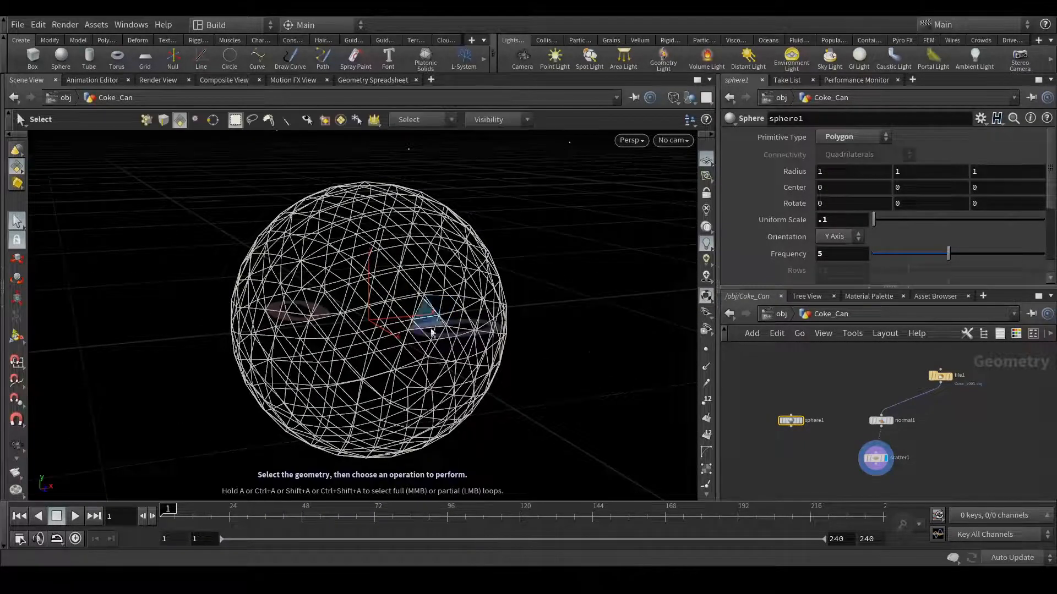
key("space")
scroll(377, 291, "down", 5)
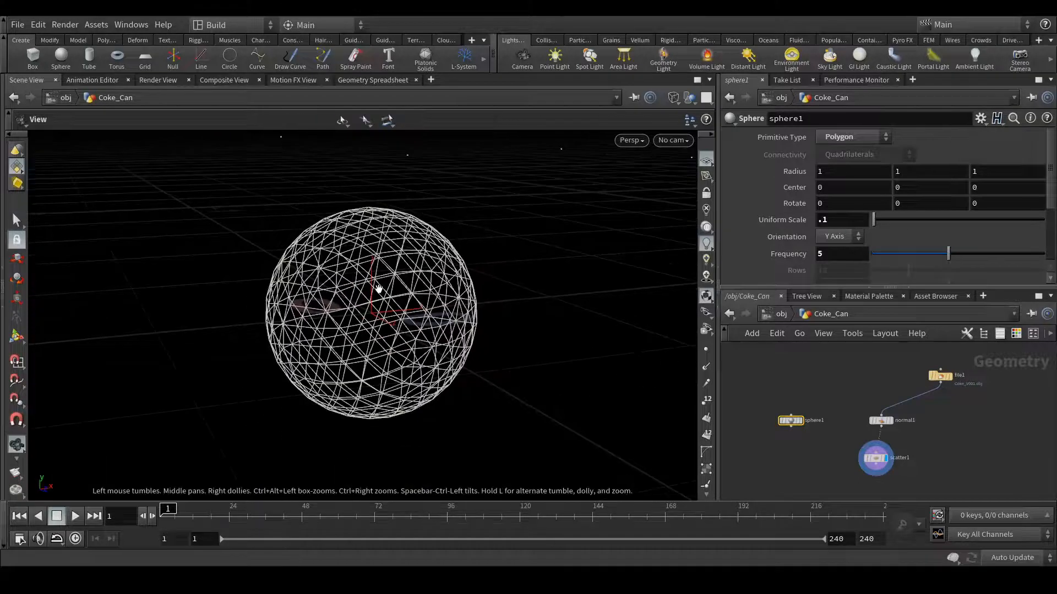
scroll(367, 302, "down", 2)
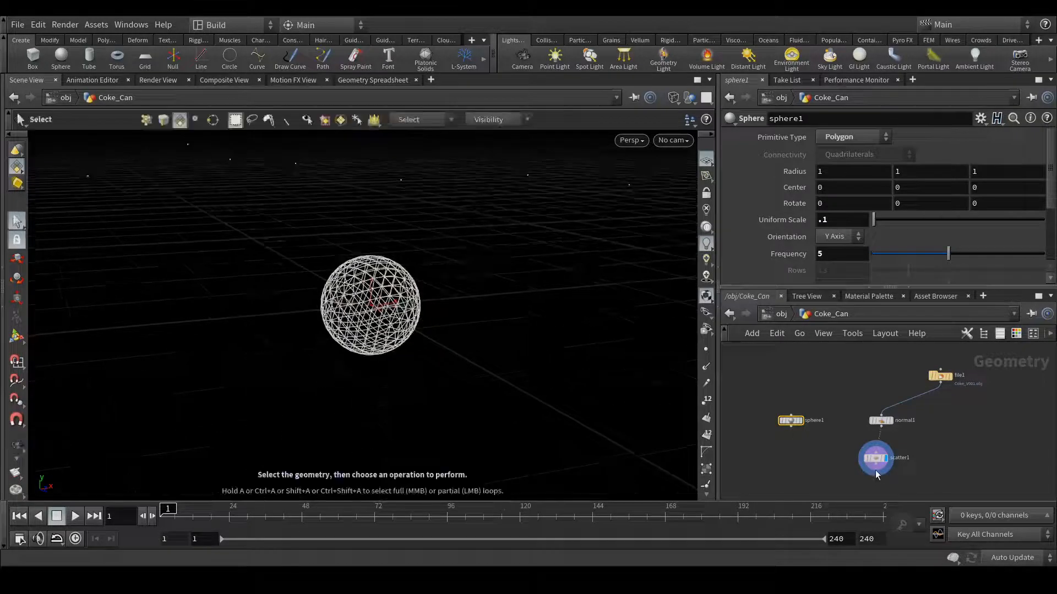
Add a Copy Stamp node and place it below the Sphere and Scatter nodes.
scroll(875, 470, "up", 3)
middle_click_drag(790, 423, 820, 387)
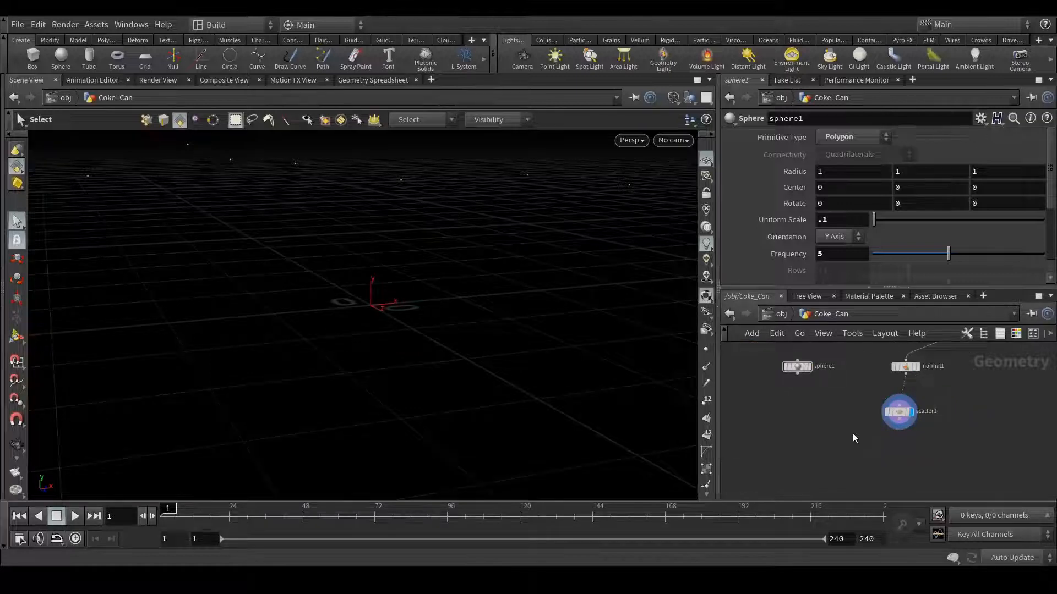
key("Tab")
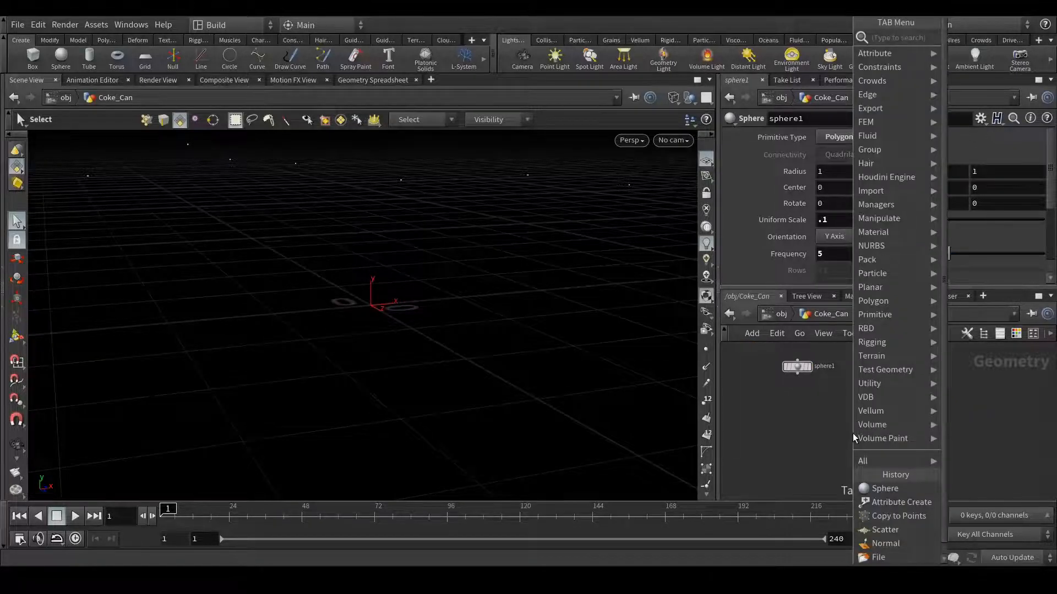
type("copy")
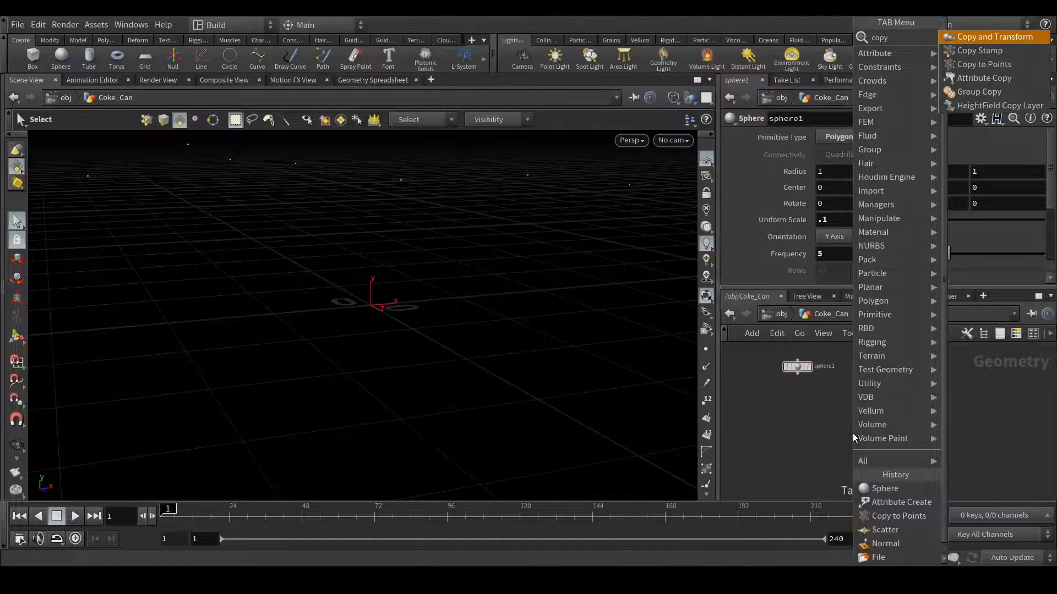
key("Down")
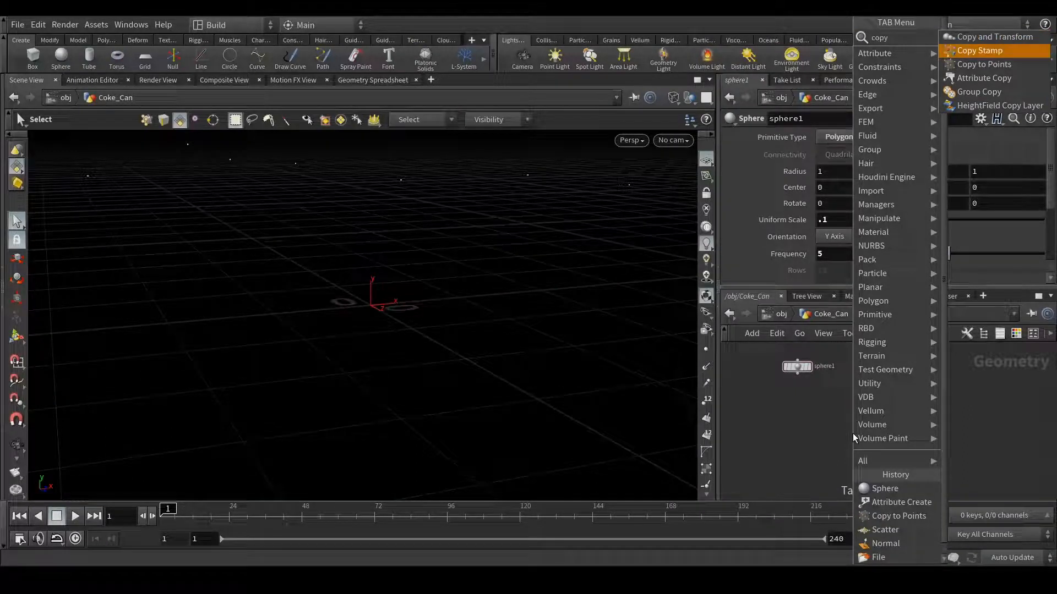
key("Return")
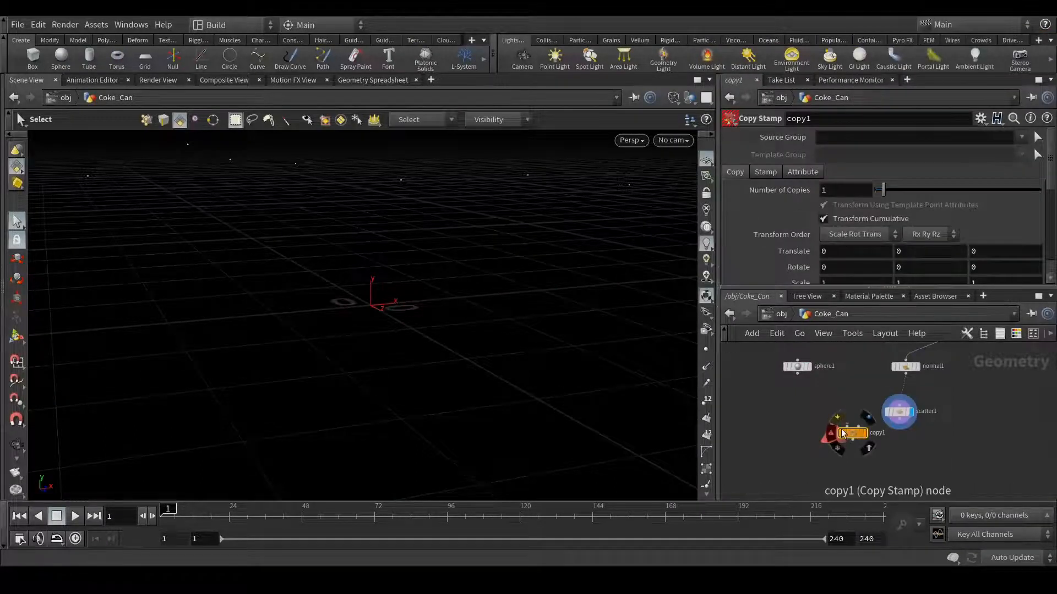
left_click(842, 490)
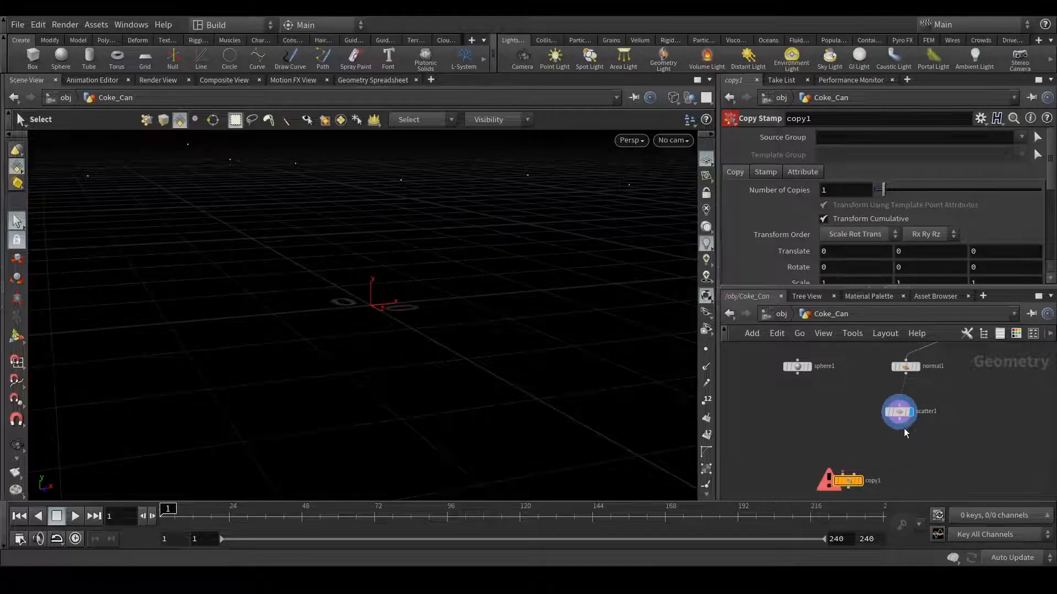
Connect the Sphere node to the Copy Stamp's first input and Scatter to its second, and display the copied result.
left_click_drag(900, 424, 853, 474)
middle_click_drag(917, 471, 925, 427)
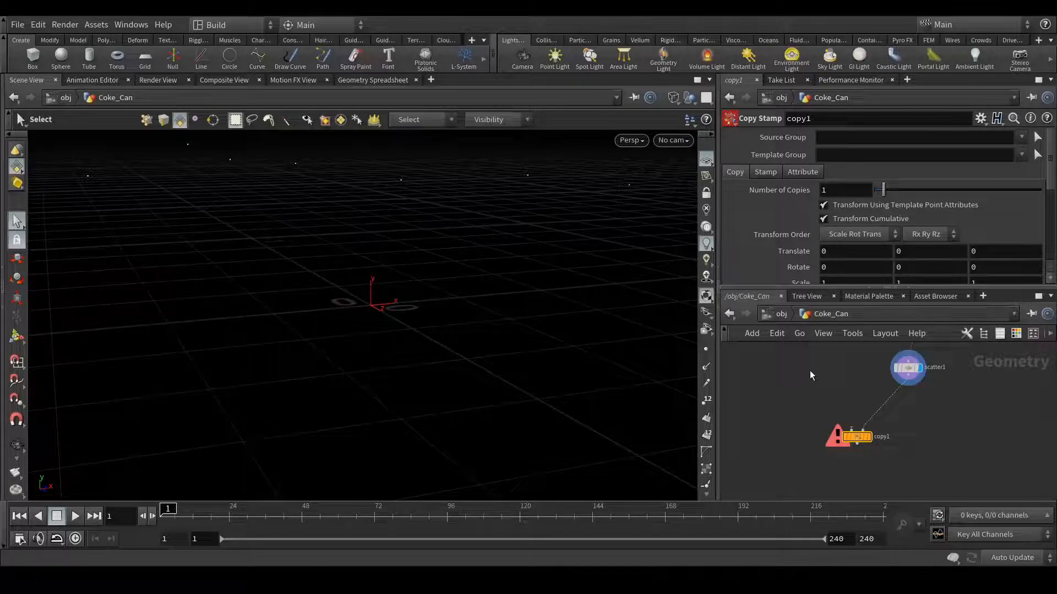
middle_click_drag(810, 372, 825, 391)
left_click_drag(821, 351, 865, 463)
middle_click_drag(927, 462, 930, 426)
key("Escape")
left_click_drag(429, 360, 386, 390)
scroll(386, 390, "down", 12)
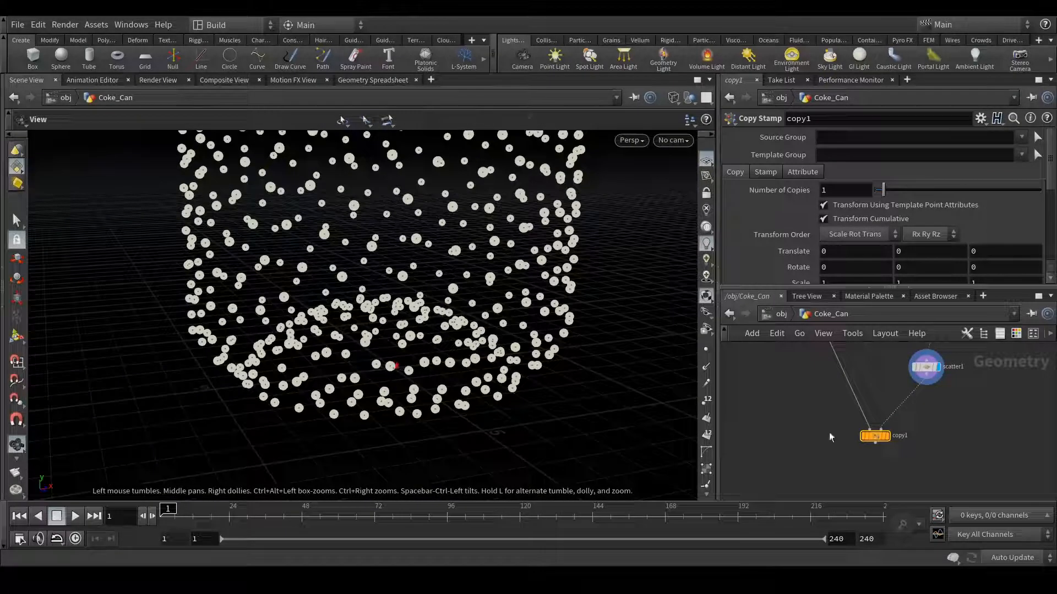
mouse_move(893, 445)
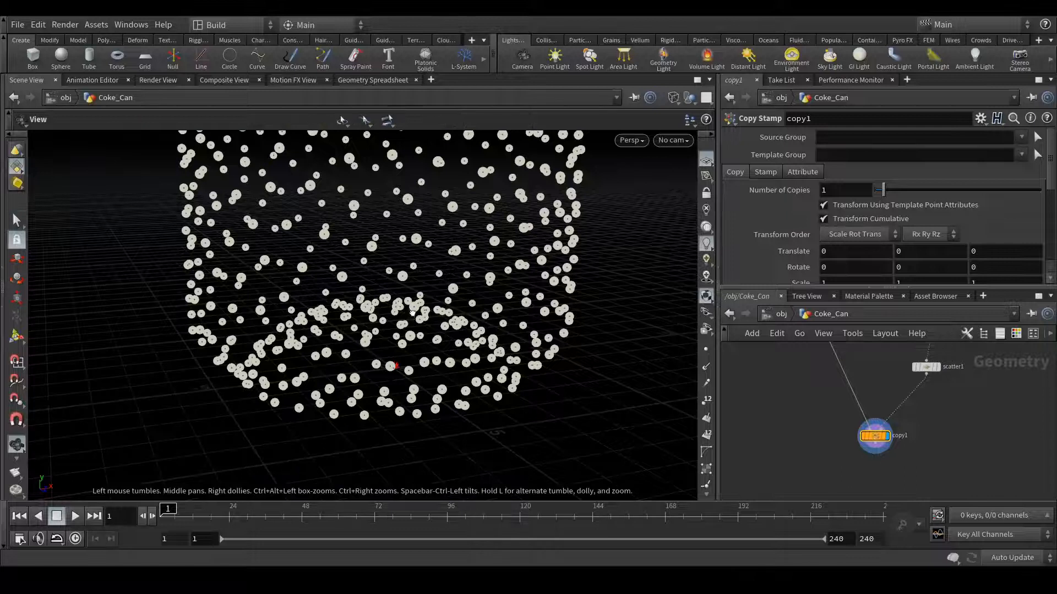
Switch the viewport to shaded display and examine the distribution of the copied spheres over the whole can.
key("w")
left_click_drag(414, 312, 424, 303)
middle_click_drag(433, 175, 436, 262)
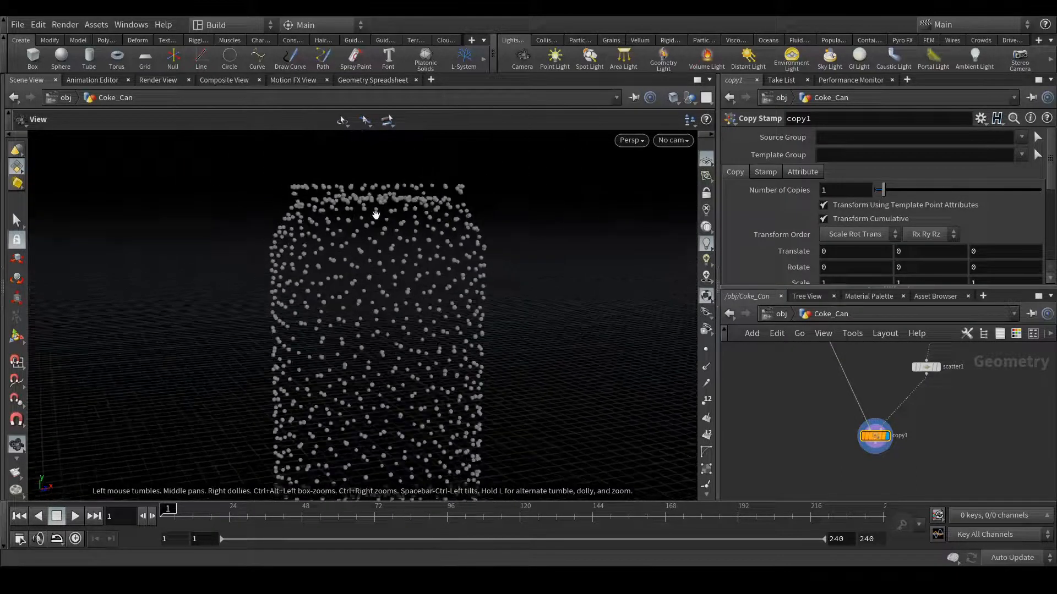
right_click_drag(375, 215, 443, 319)
middle_click_drag(406, 290, 403, 271)
right_click_drag(403, 271, 368, 220)
middle_click_drag(368, 220, 391, 232)
right_click_drag(391, 231, 346, 248)
mouse_move(334, 247)
left_mouse_down()
mouse_move(345, 250)
mouse_move(323, 243)
left_mouse_up()
mouse_move(323, 243)
right_mouse_down()
mouse_move(319, 230)
mouse_move(338, 239)
right_mouse_up()
middle_click_drag(418, 313, 410, 299)
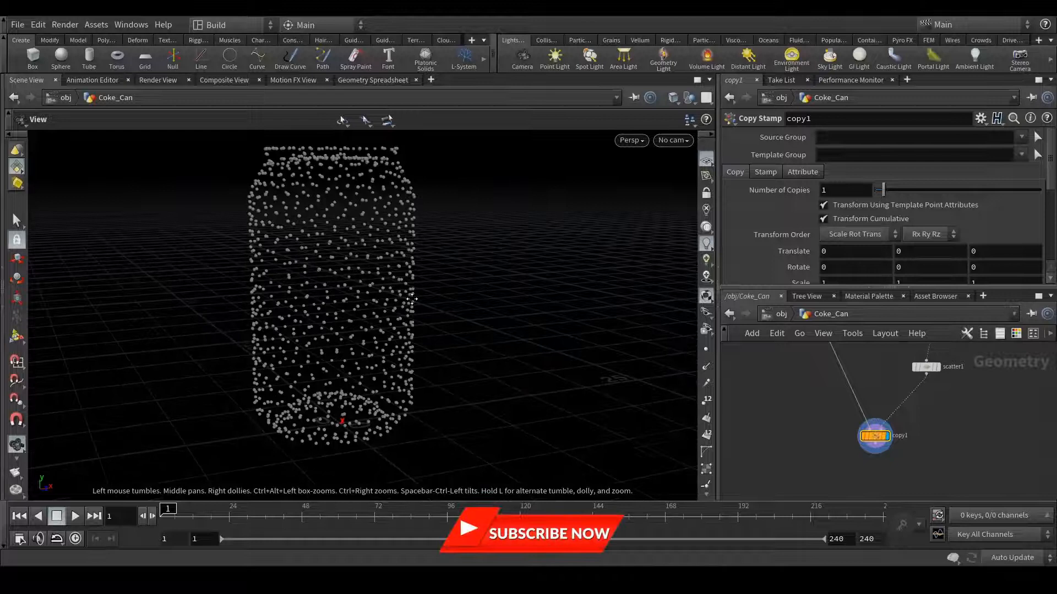
key("s")
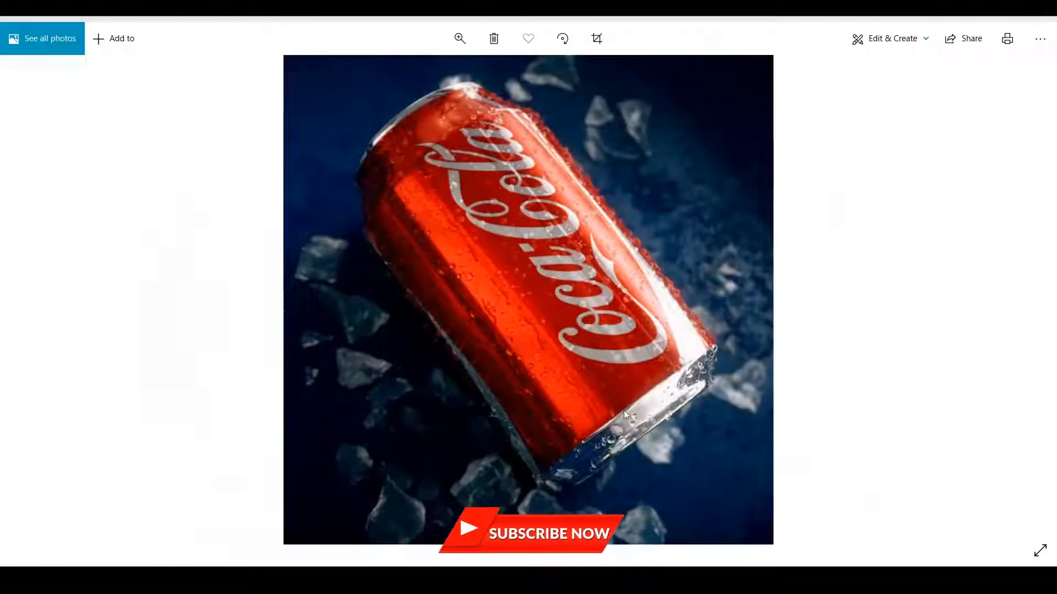
Examine the water droplets on the can in the reference photo in Photos, and return to Houdini.
scroll(623, 410, "up", 3, "ctrl")
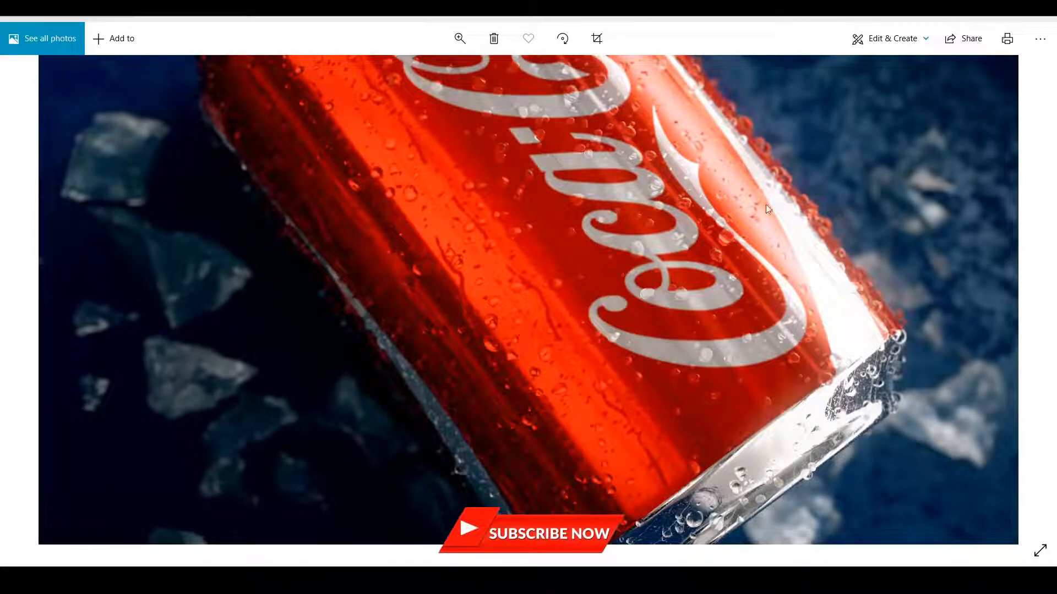
left_click_drag(606, 154, 599, 218)
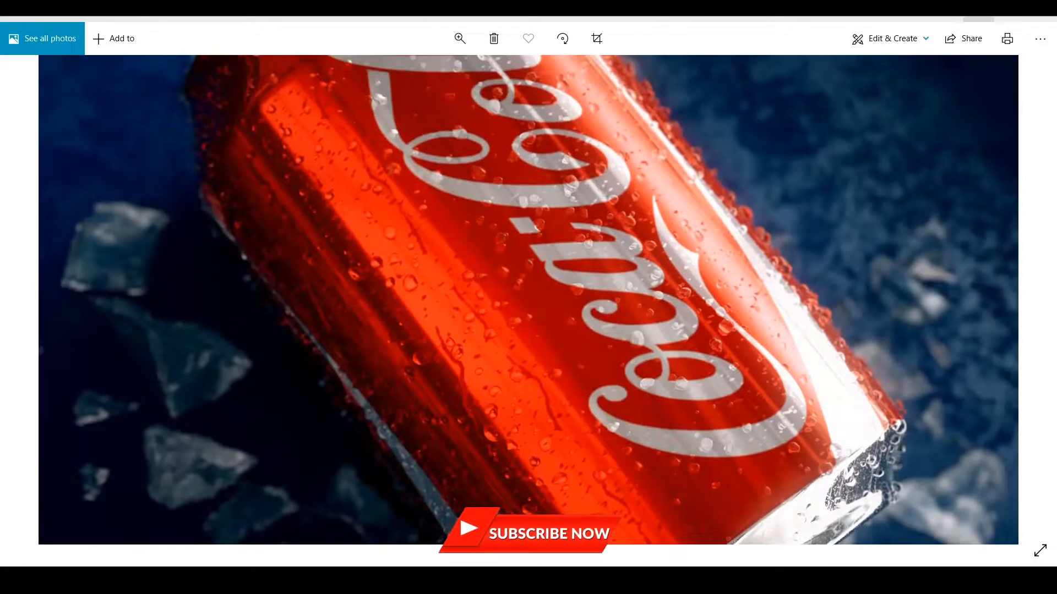
left_click(978, 19)
Add an Attribute Create node and insert it between the Scatter and Copy Stamp nodes.
middle_click_drag(800, 400, 779, 458)
left_click_drag(915, 428, 923, 421)
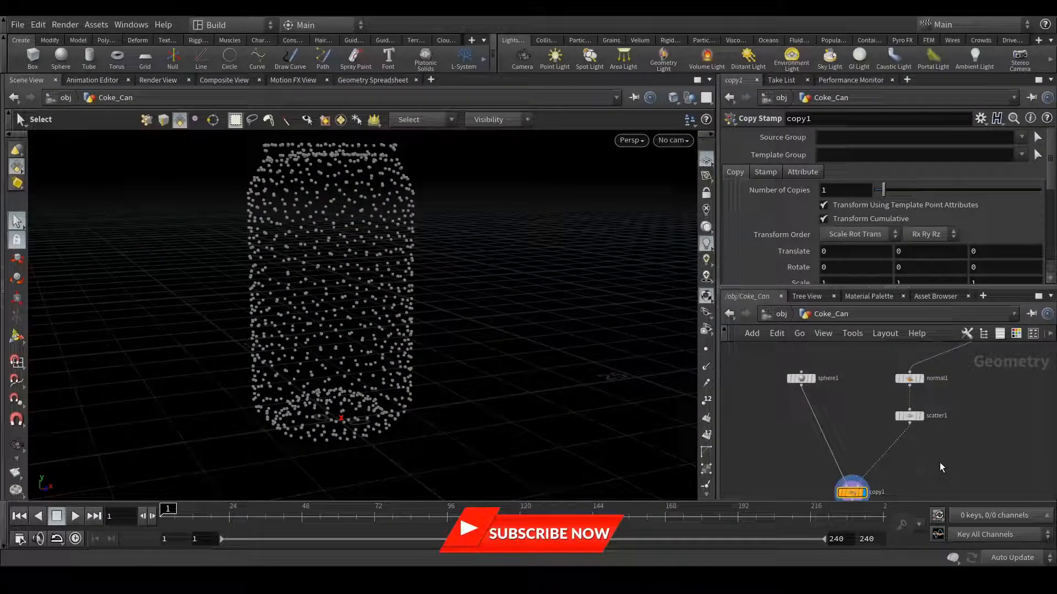
key("Tab")
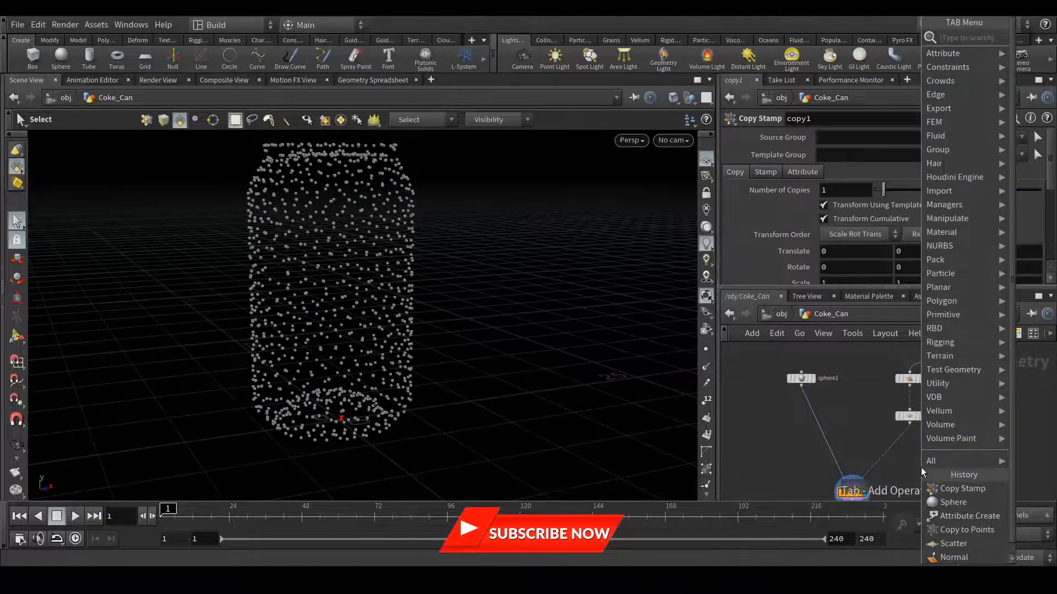
type("crea")
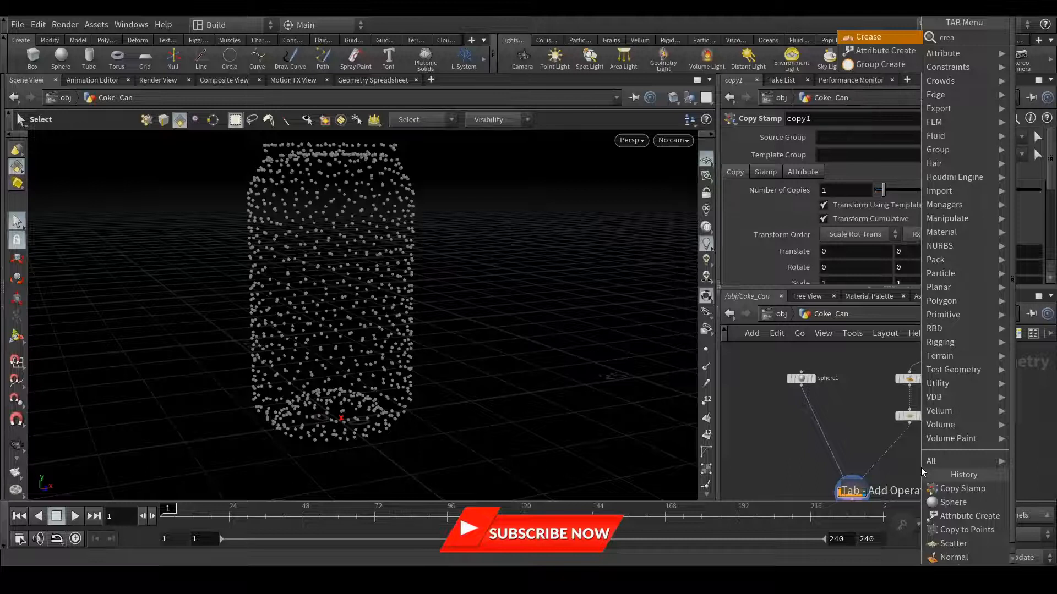
key("Down")
key("Return")
left_click(920, 467)
left_click_drag(920, 468, 893, 457)
Name the attribute in the Attribute Create node pscale.
middle_click_drag(983, 459, 982, 428)
middle_click_drag(1013, 394, 989, 420)
middle_click_drag(926, 464, 947, 429)
scroll(816, 223, "up", 3)
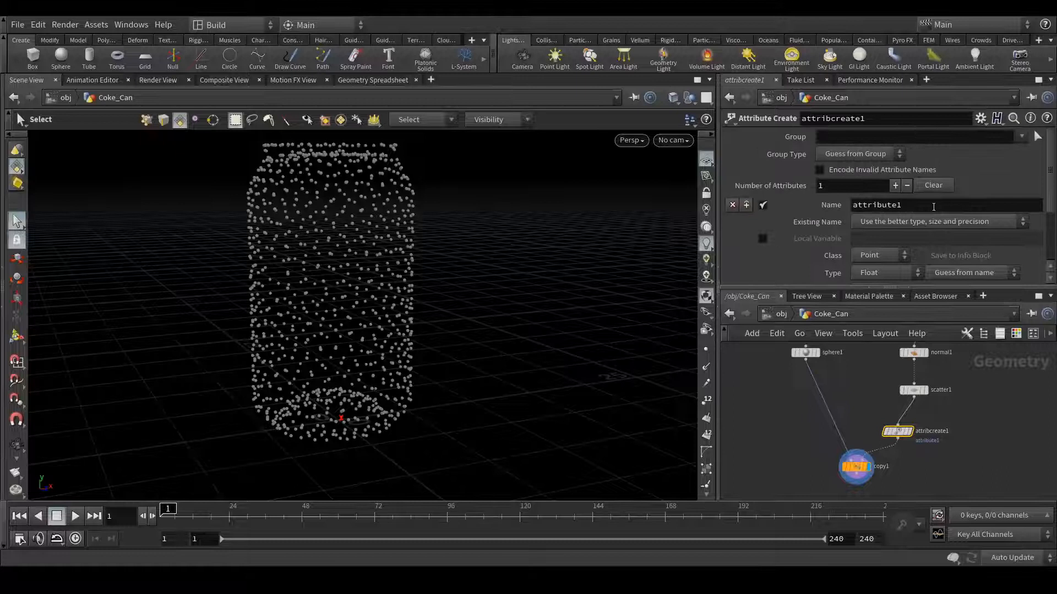
left_click_drag(901, 205, 854, 207)
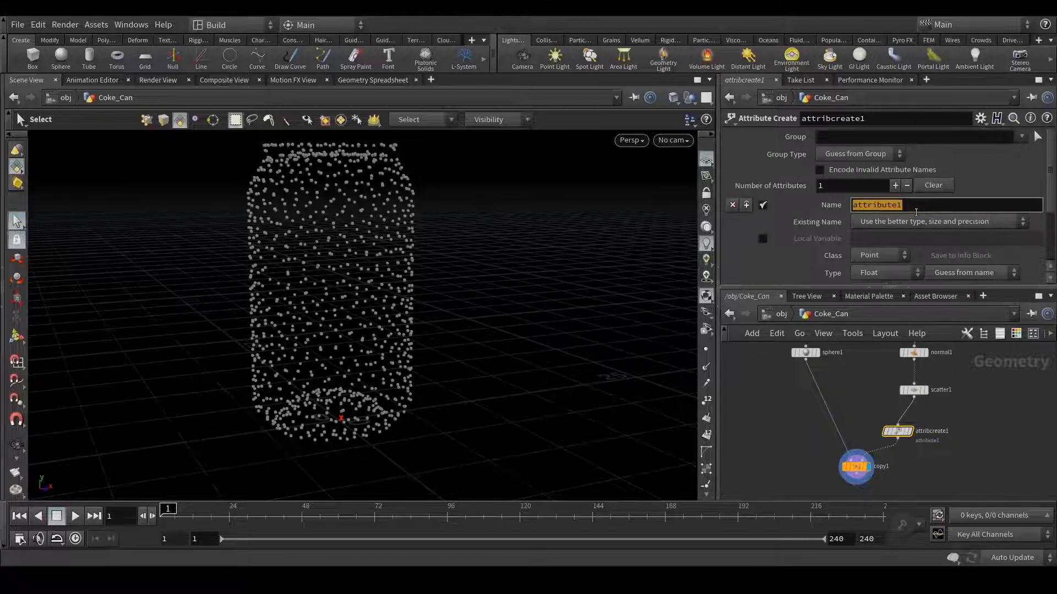
type("pscale")
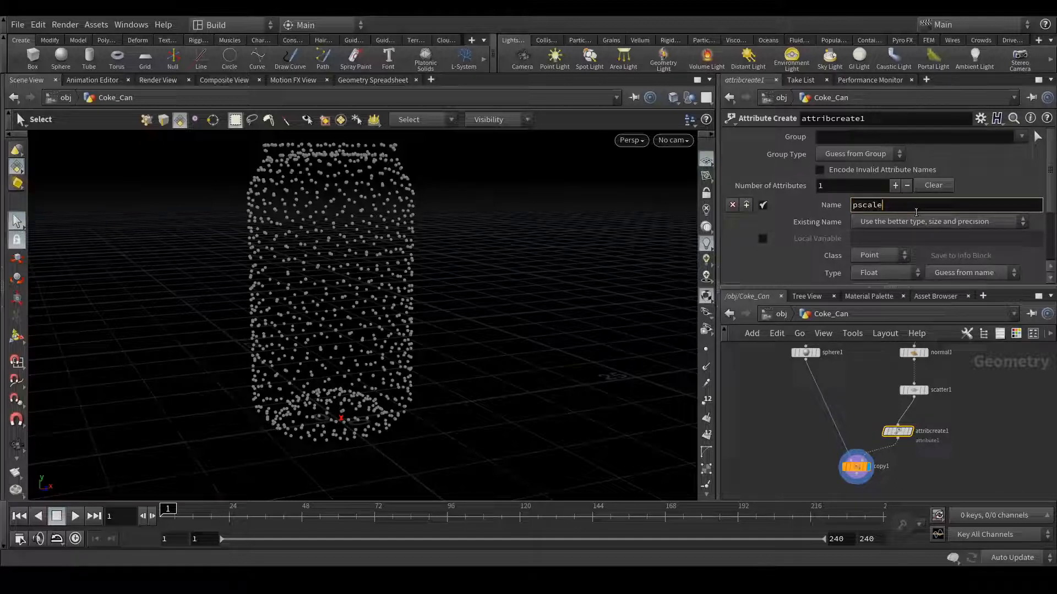
key("Return")
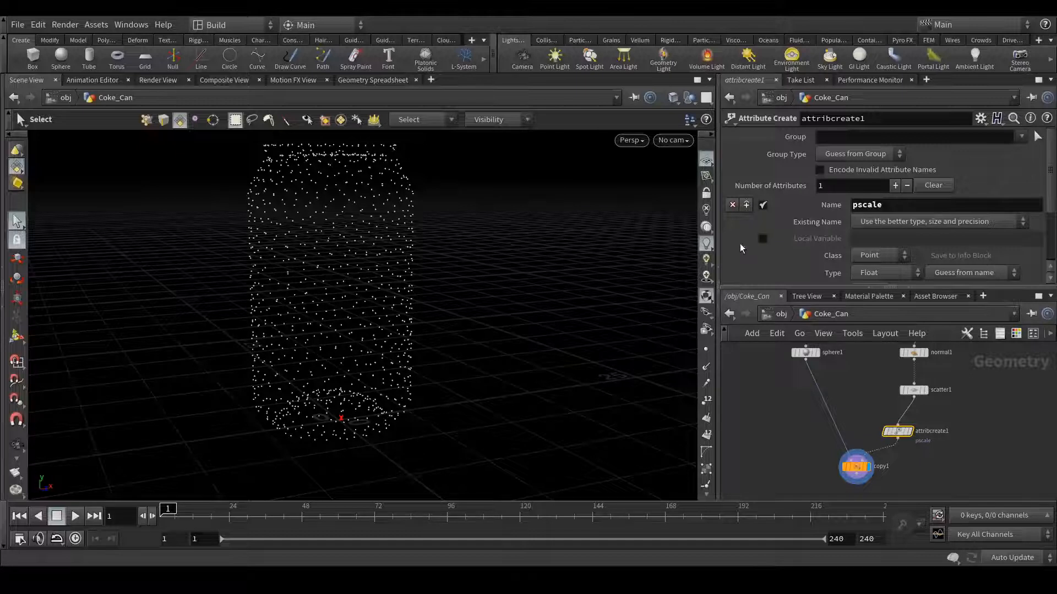
Set the first value component of the pscale attribute to 1.
scroll(825, 231, "down", 3)
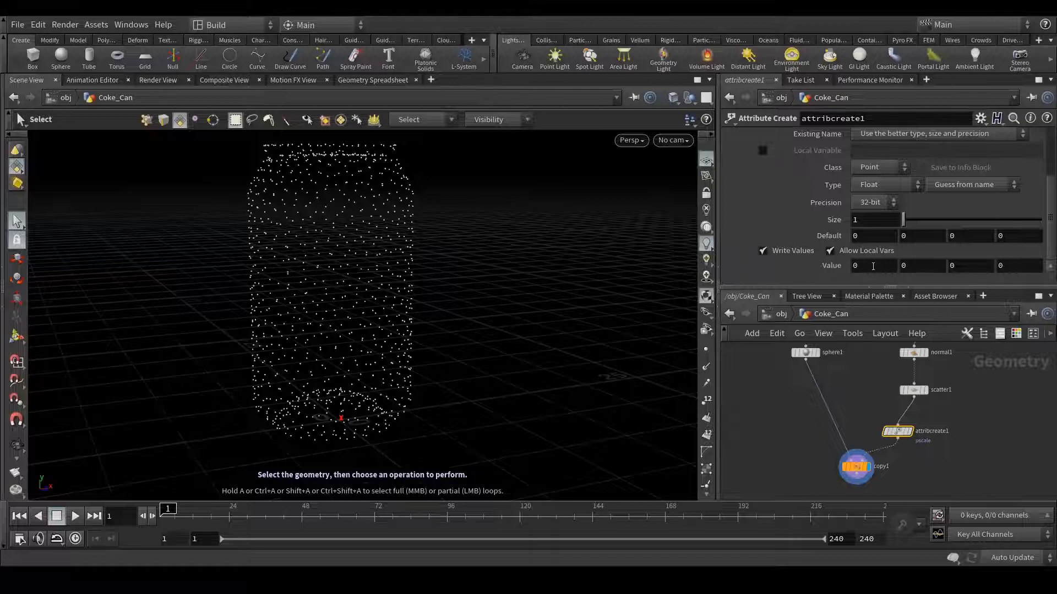
type("1")
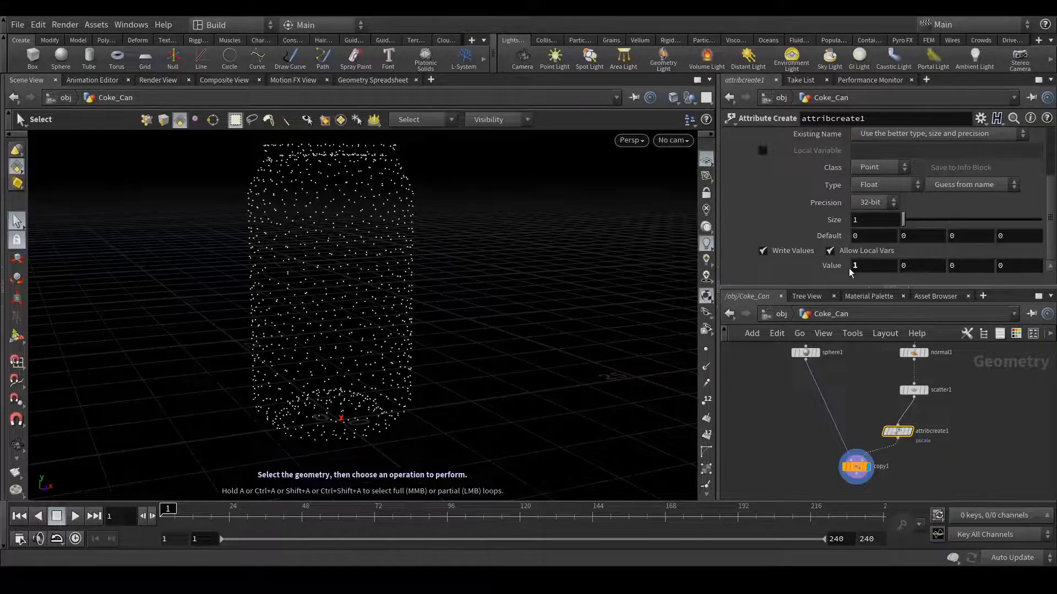
key("Return")
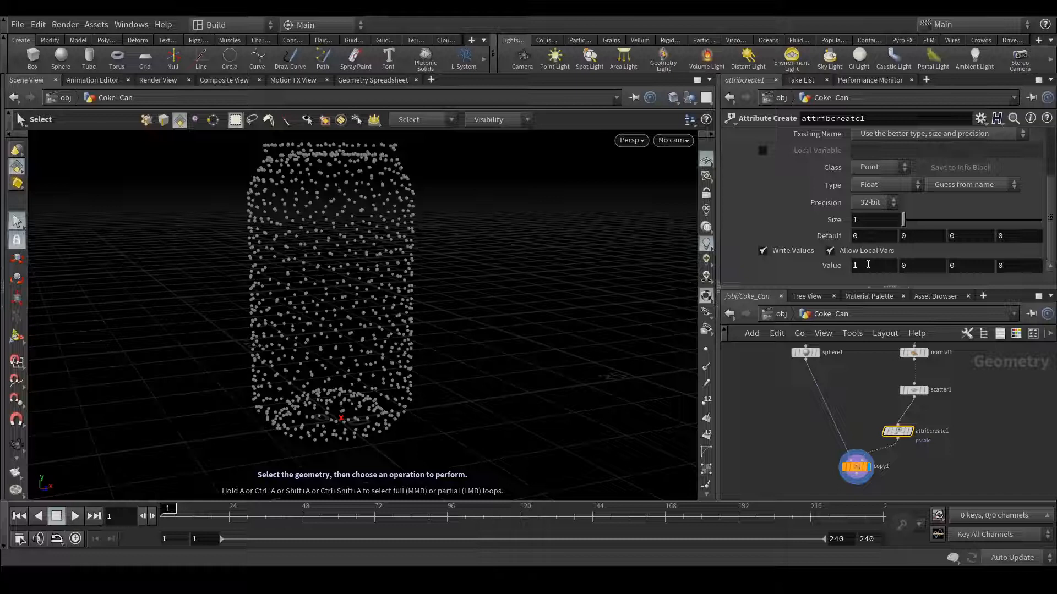
Enter the expression (rand($PT))*1.3 as the pscale attribute's first value to randomize the sphere sizes per point.
left_click(849, 267)
type("(rand")
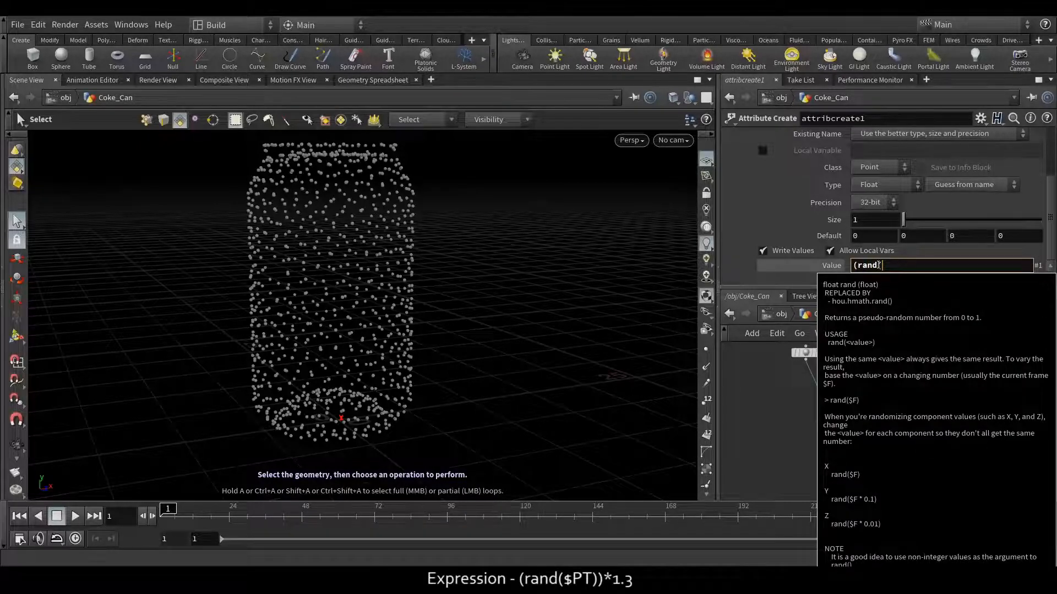
type("($PT")
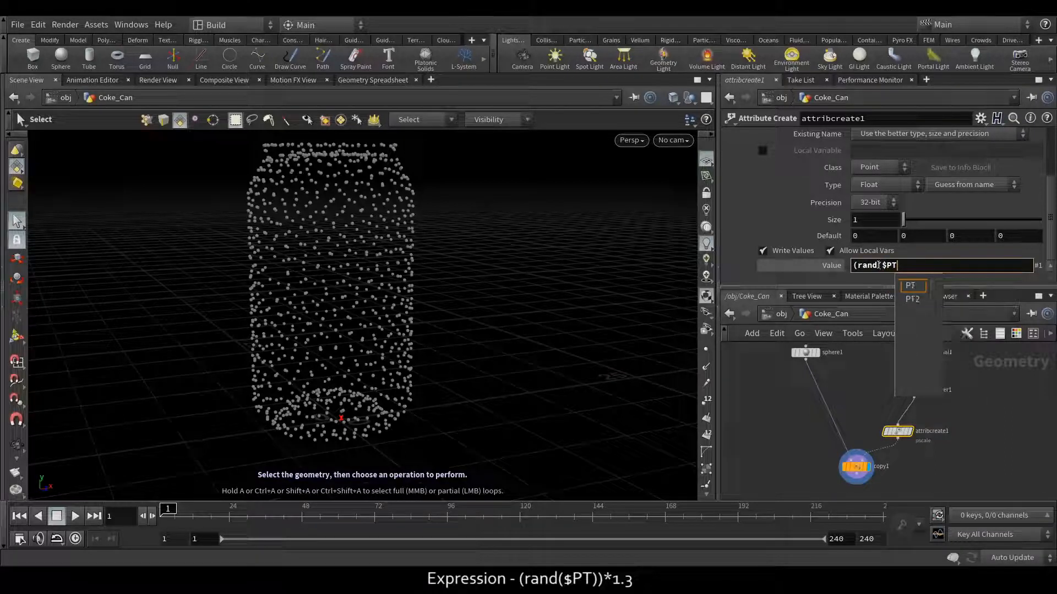
type("))*1.3")
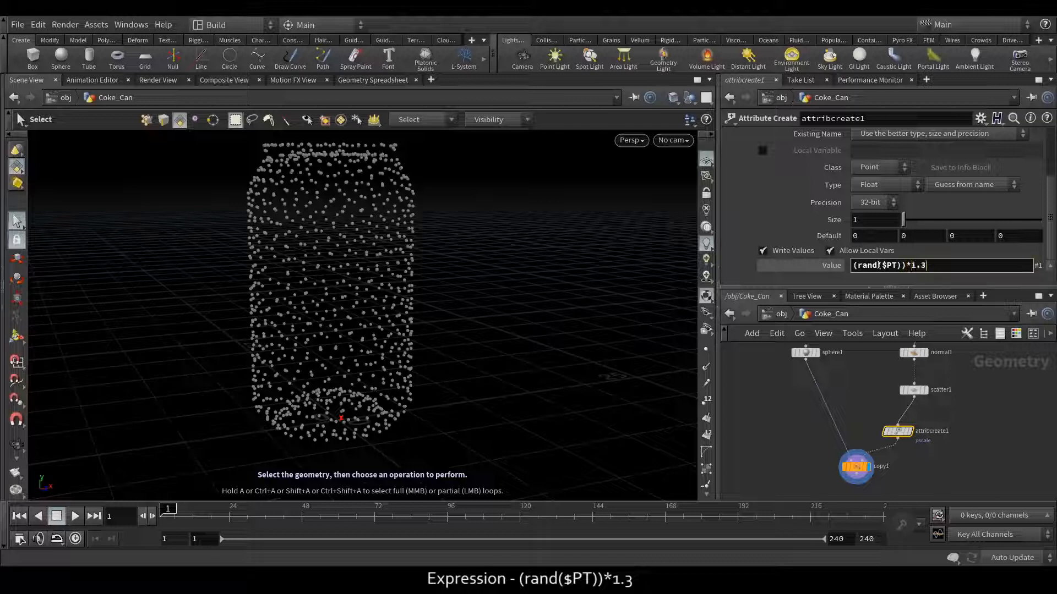
key("Return")
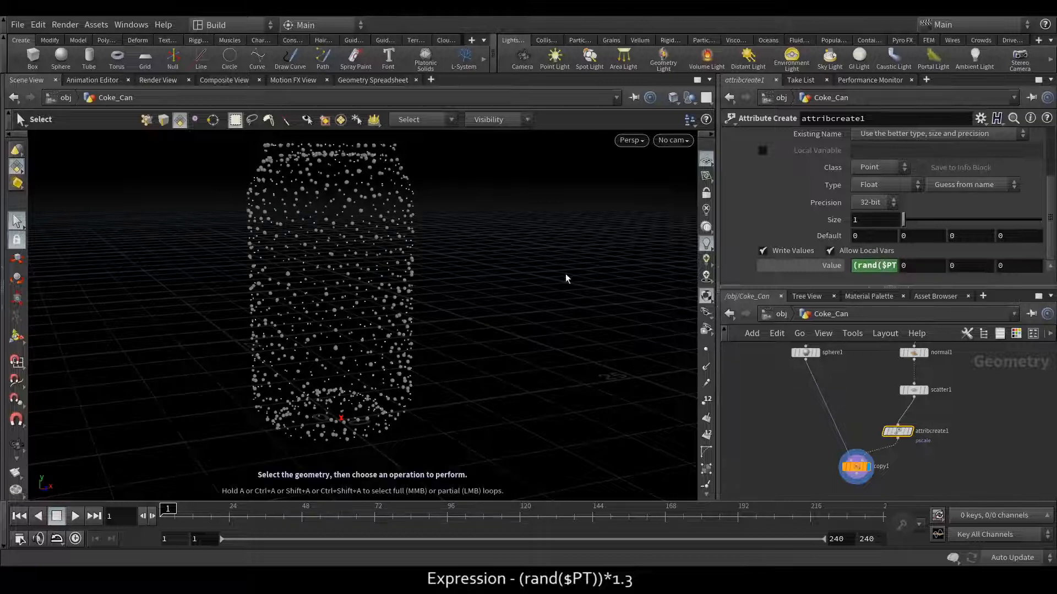
Examine the size variation of the copied spheres over the can from near, far and different angles.
key("Escape")
scroll(337, 232, "up", 10)
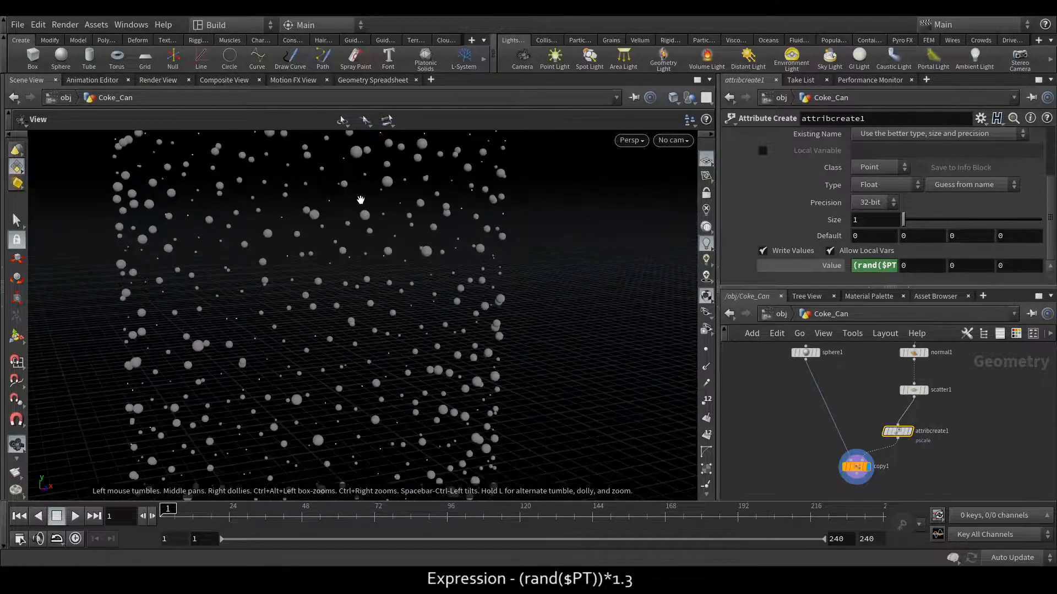
scroll(363, 226, "down", 10)
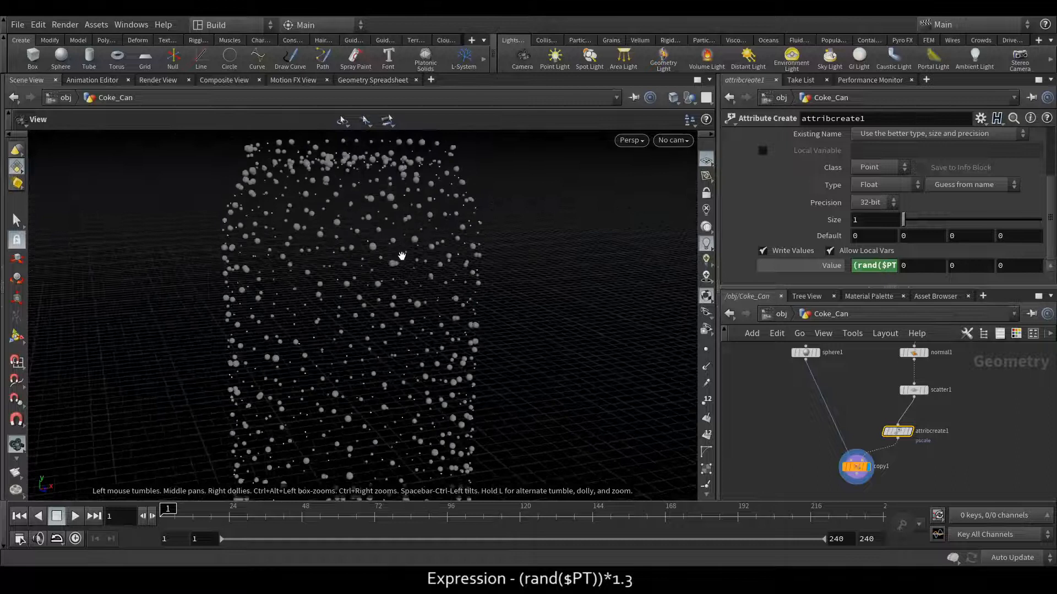
left_click_drag(389, 284, 380, 246, "alt")
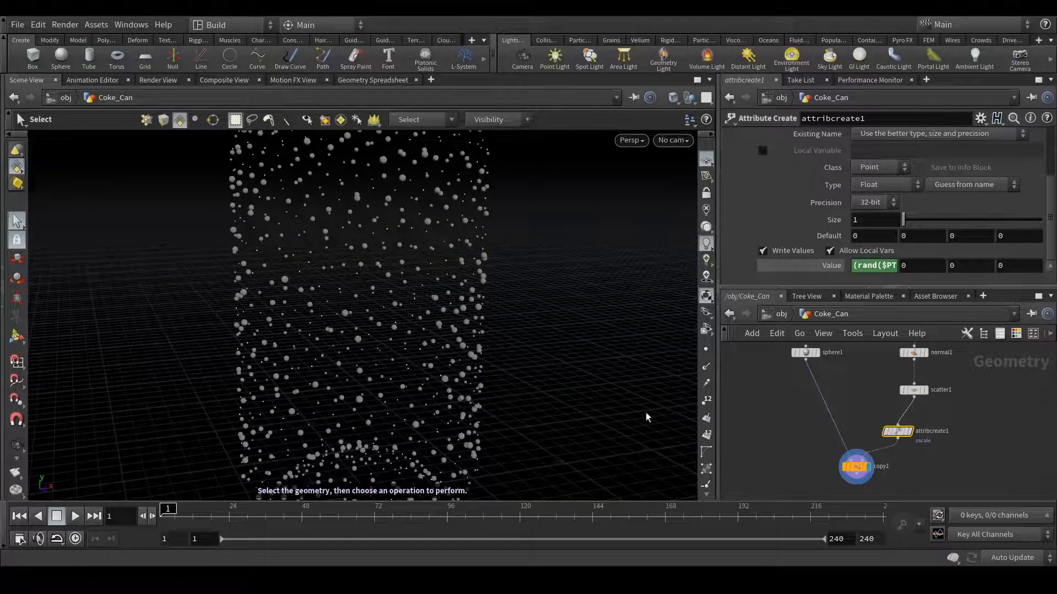
key("Escape")
scroll(434, 187, "up", 8)
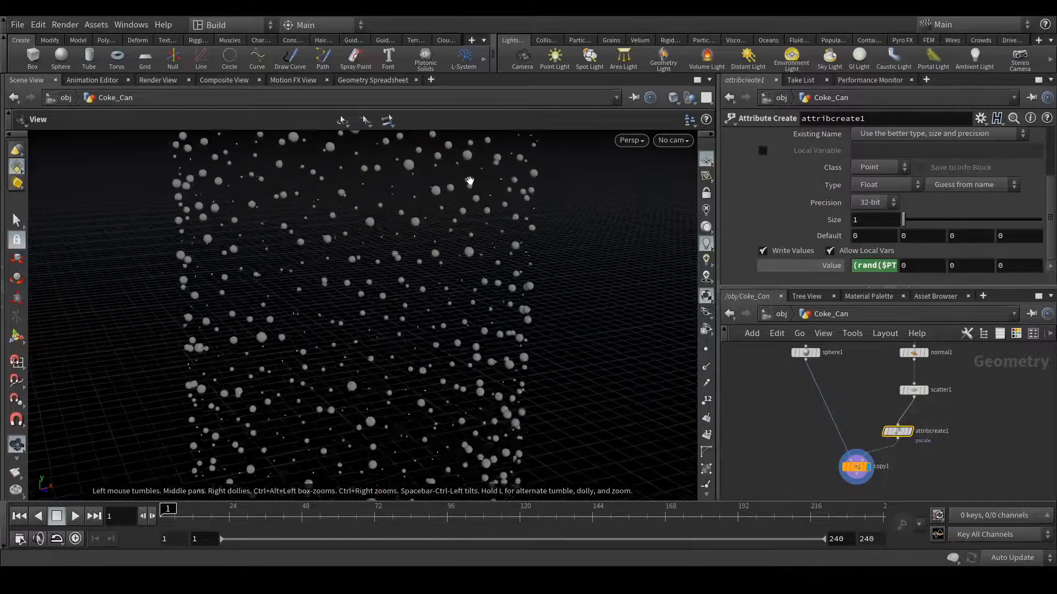
scroll(434, 187, "down", 10)
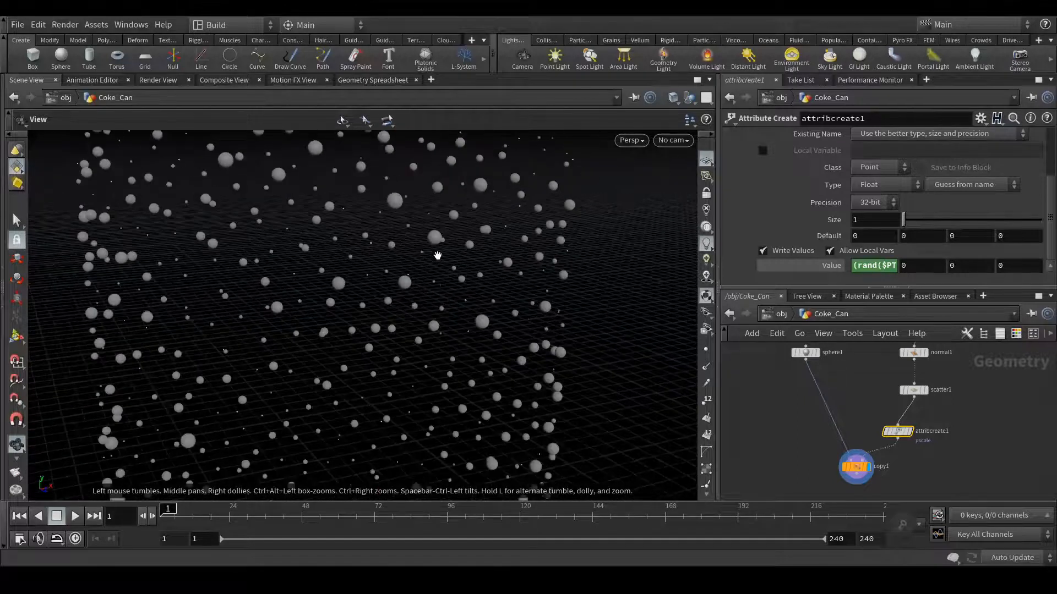
right_click_drag(504, 204, 469, 388, "alt")
left_click_drag(467, 294, 480, 352, "alt")
Display the sphere1 node's geometry by itself instead of the copied spheres and frame it in the viewport.
middle_click_drag(761, 402, 773, 426)
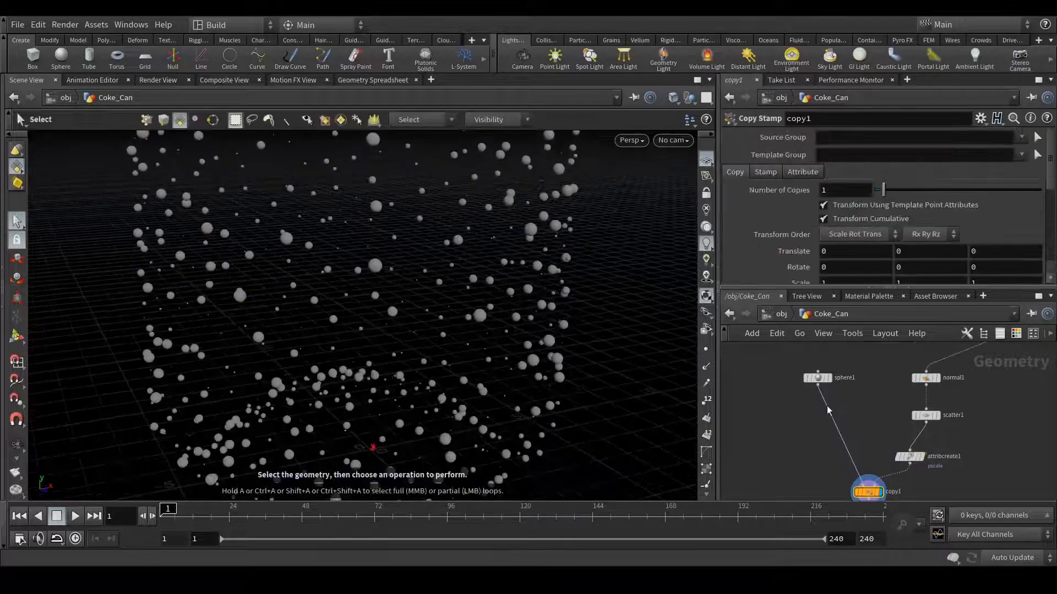
scroll(824, 382, "up", 4)
left_click(828, 374)
key("Escape")
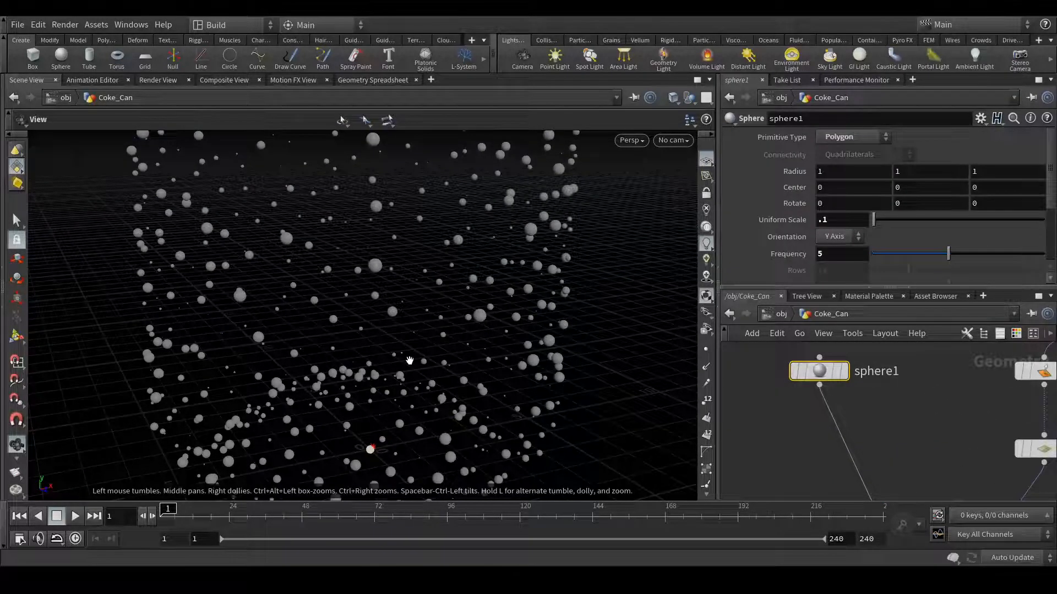
key("space+g")
mouse_move(419, 300)
left_mouse_down("alt")
mouse_move(387, 279)
mouse_move(338, 300)
mouse_move(477, 349)
left_mouse_up("alt")
left_click(845, 372)
middle_click_drag(548, 383, 493, 345, "alt")
key("s")
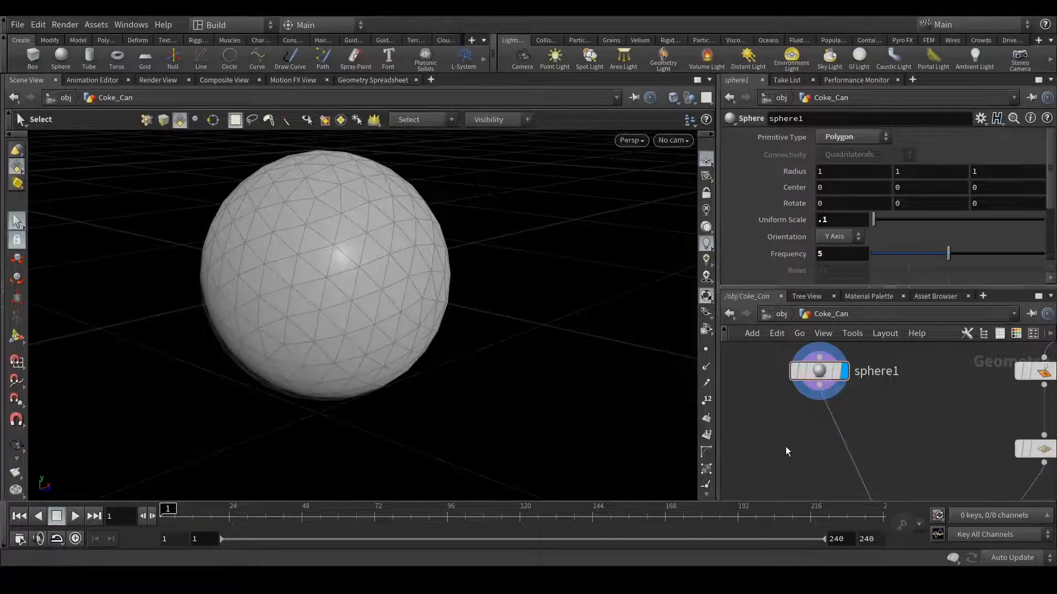
Insert a Point VOP node into the wire between sphere1 and the Copy Stamp node and make it the displayed node.
key("Tab")
type("point")
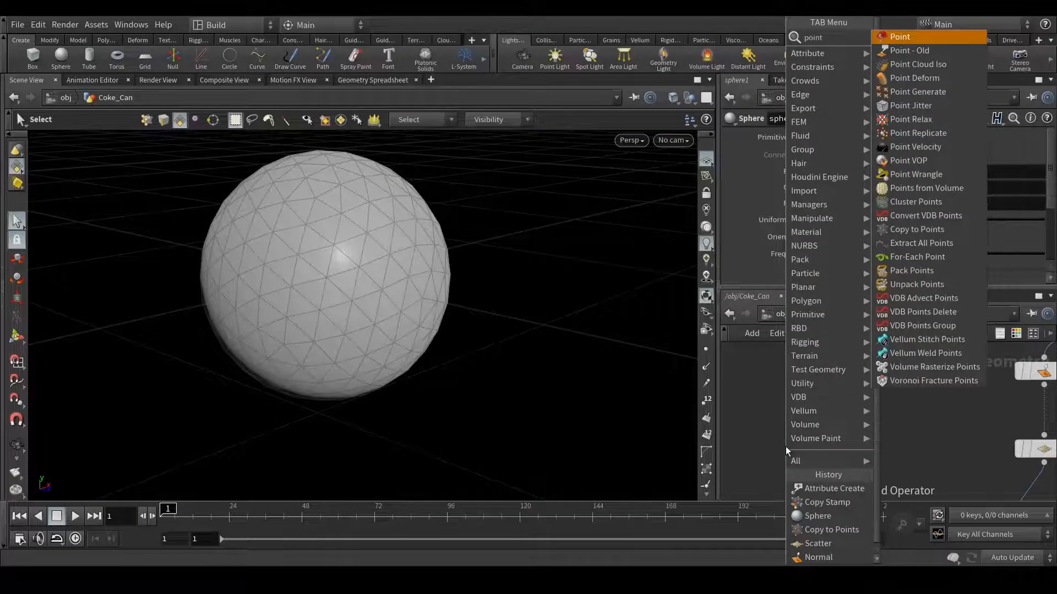
type(" vop")
key("Return")
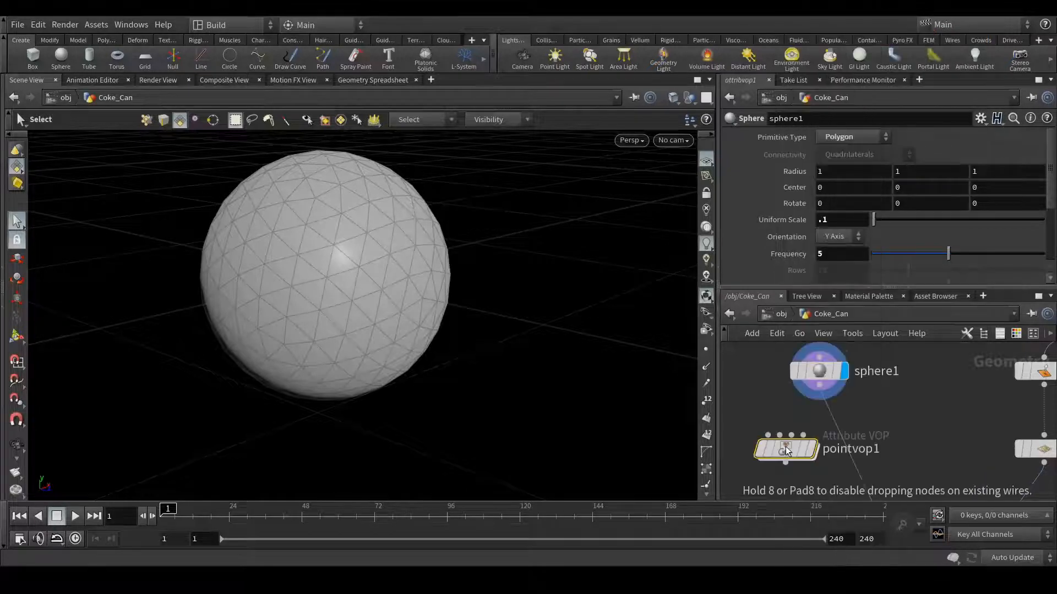
left_click(784, 447)
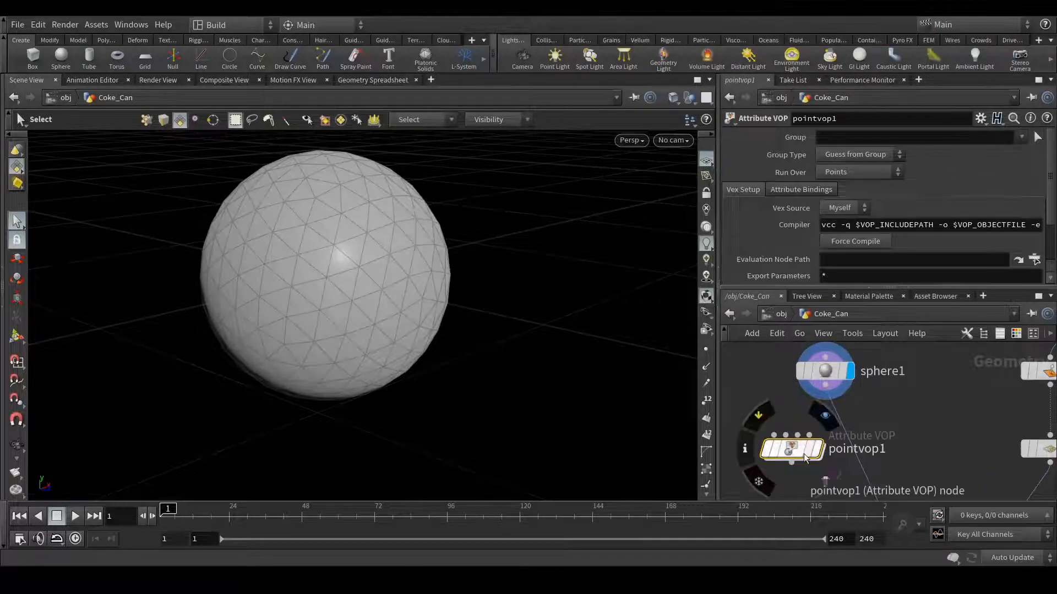
left_click_drag(790, 454, 858, 465)
middle_click_drag(963, 443, 945, 404)
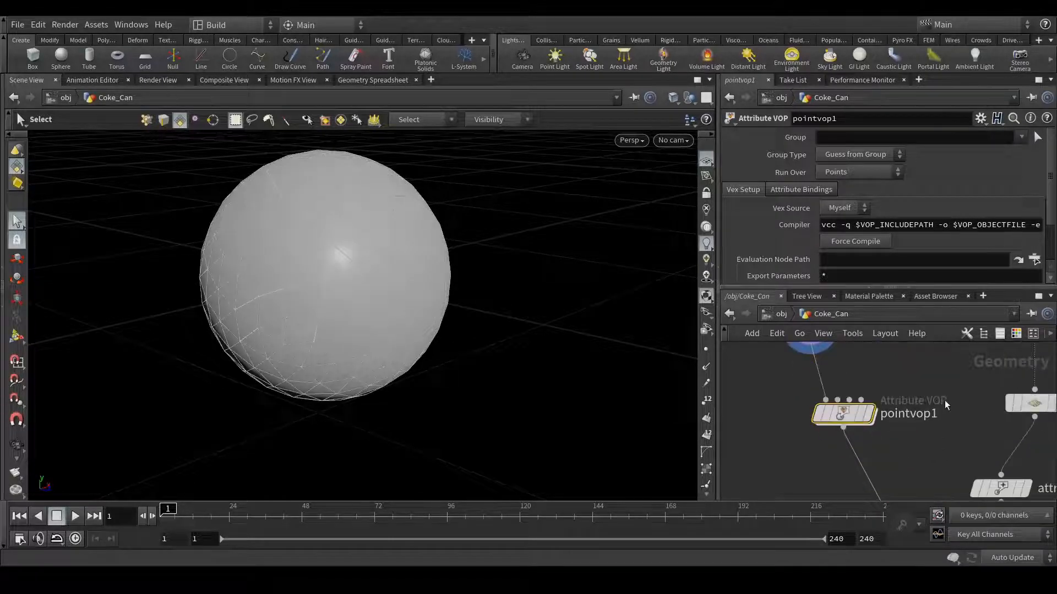
left_click(871, 415)
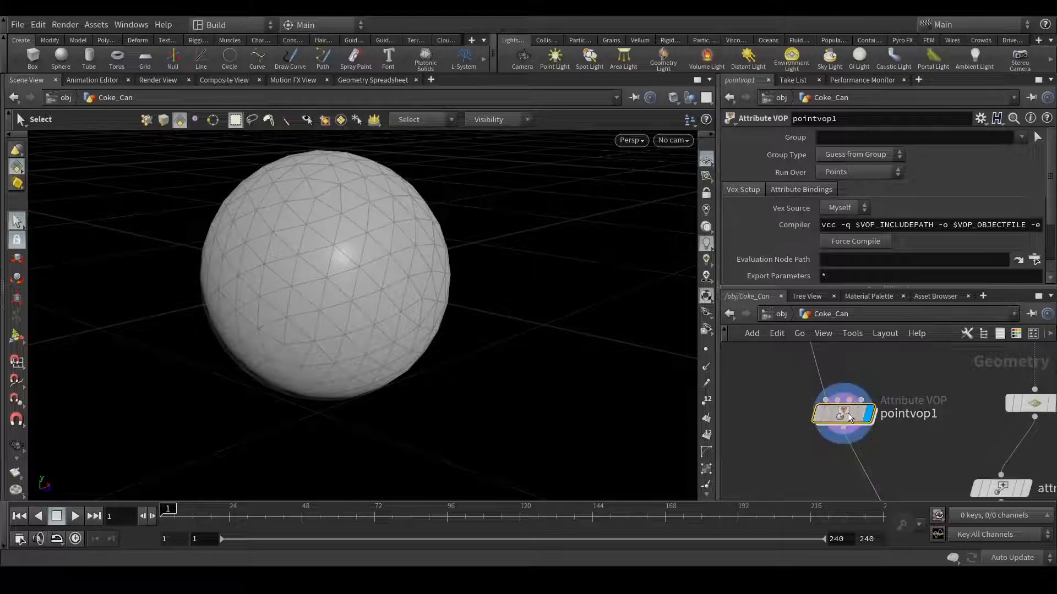
Add a Turbulent Noise node inside the Point VOP network, between the global parameters and the output.
double_click(847, 416)
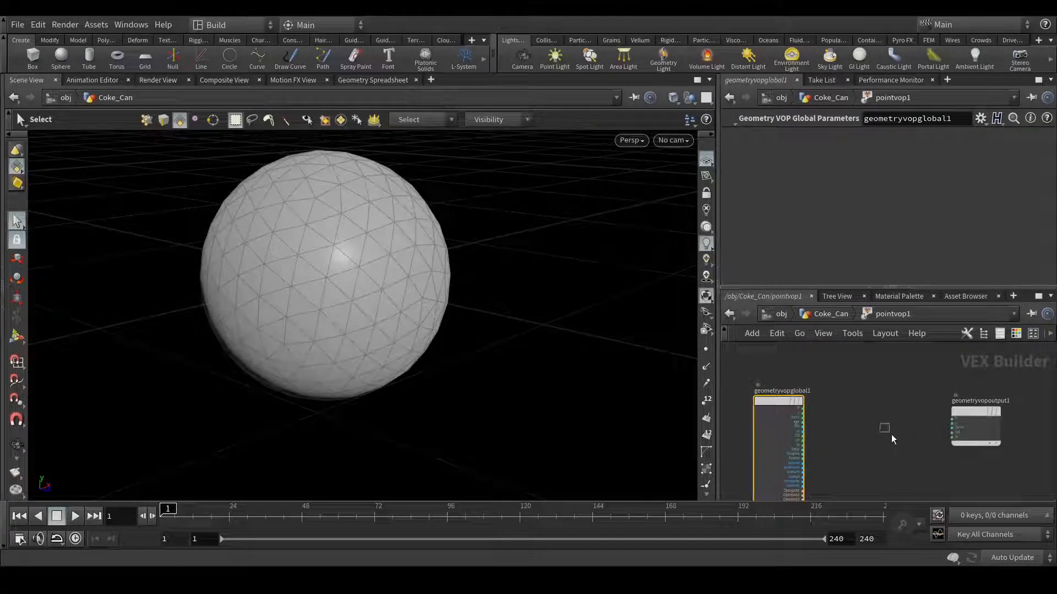
key("Tab")
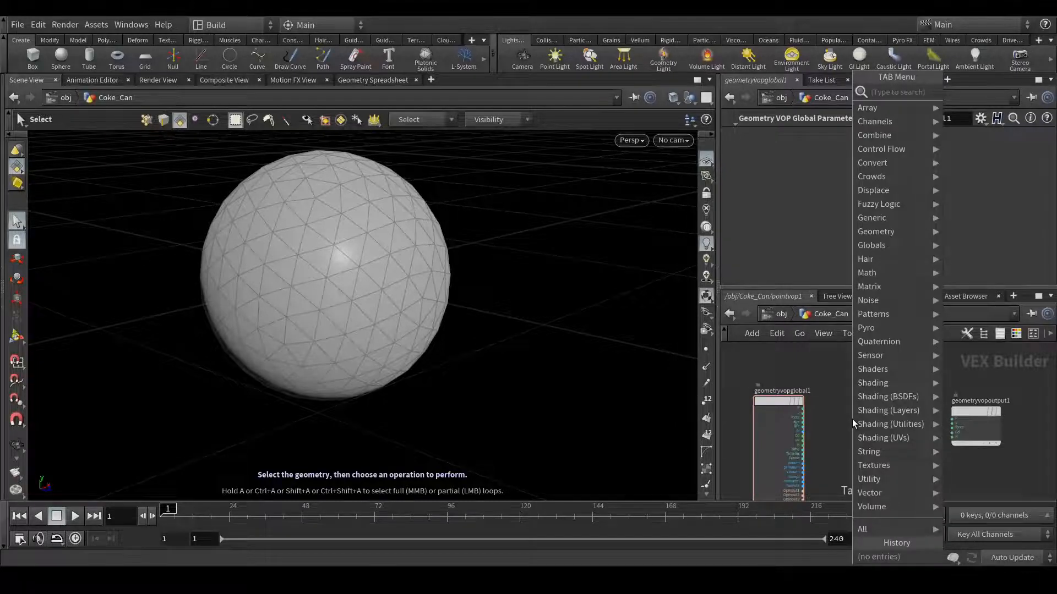
type("tur")
key("Return")
left_click(848, 419)
scroll(845, 423, "up", 3)
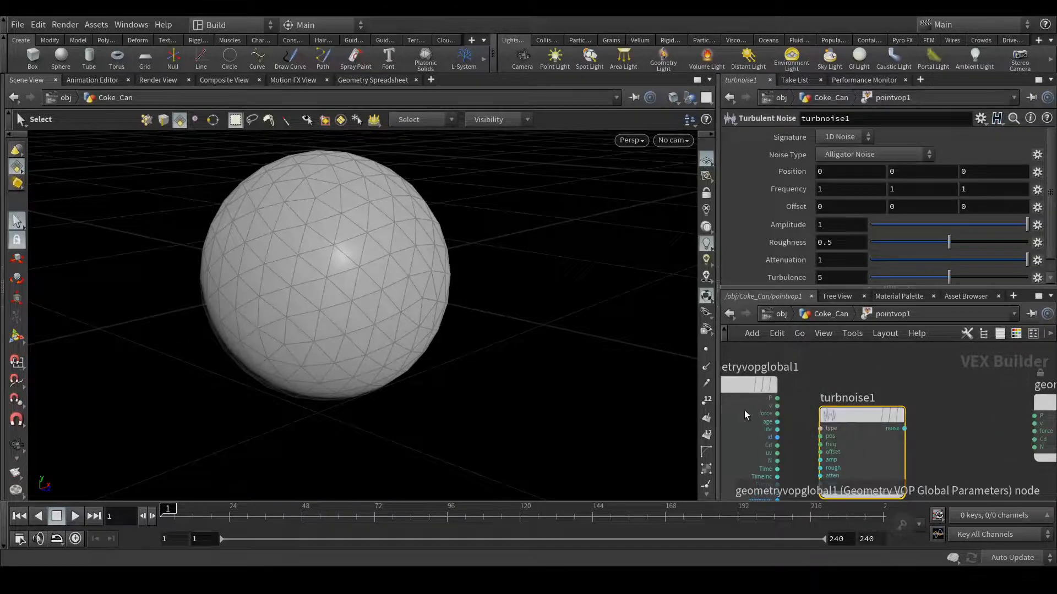
Connect the global P output to the Turbulent Noise pos input and set the noise signature to 3D Noise.
left_click(776, 398)
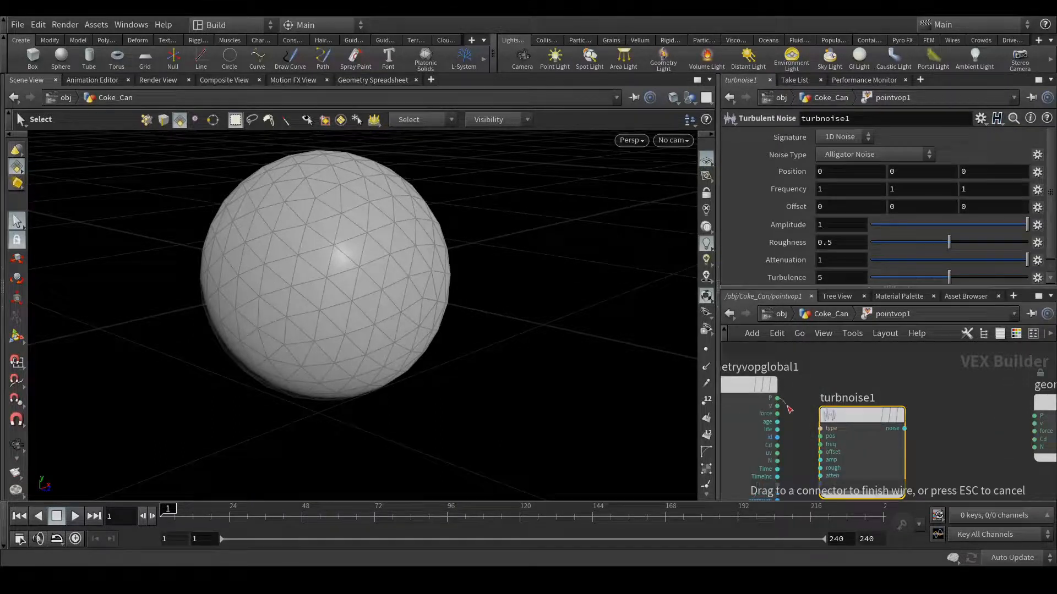
left_click(819, 437)
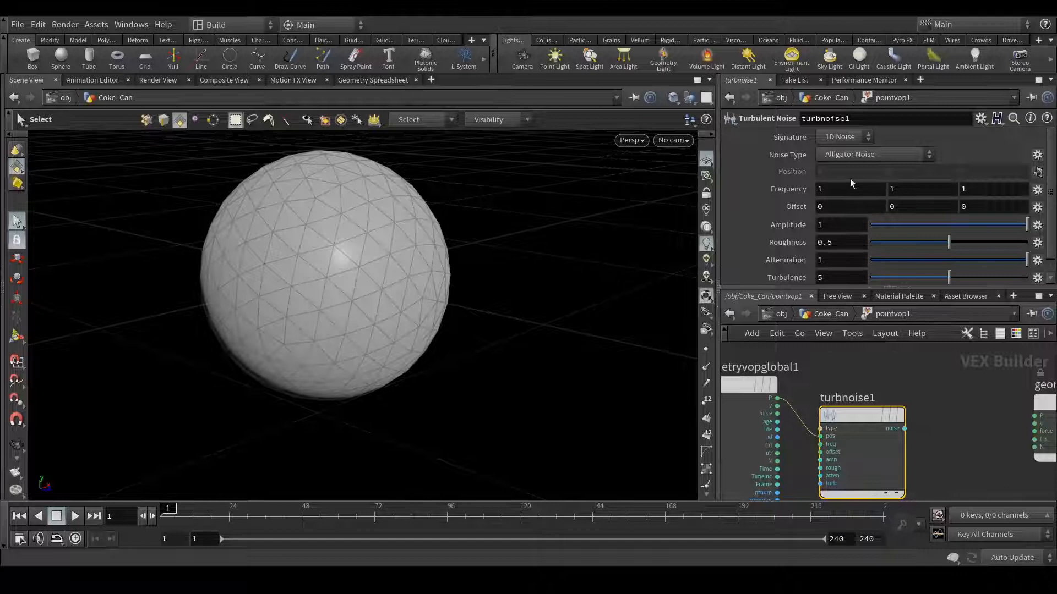
left_click(834, 139)
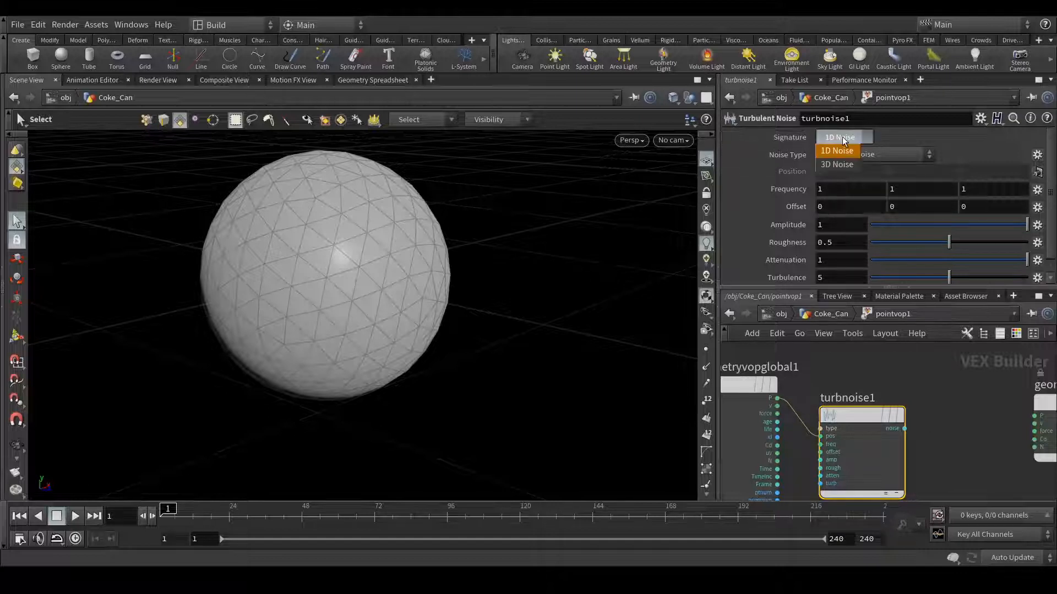
left_click(829, 166)
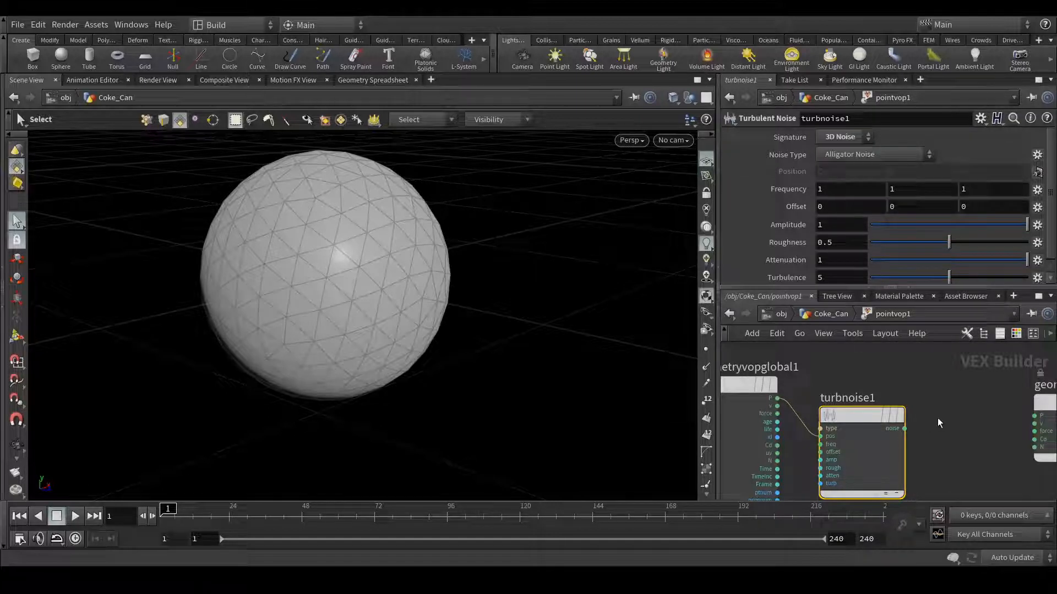
Add a Displace Along Normal node after the Turbulent Noise node and space out the nodes before the geometry output.
middle_click_drag(951, 406, 898, 397)
left_click_drag(904, 408, 910, 422)
key("Tab")
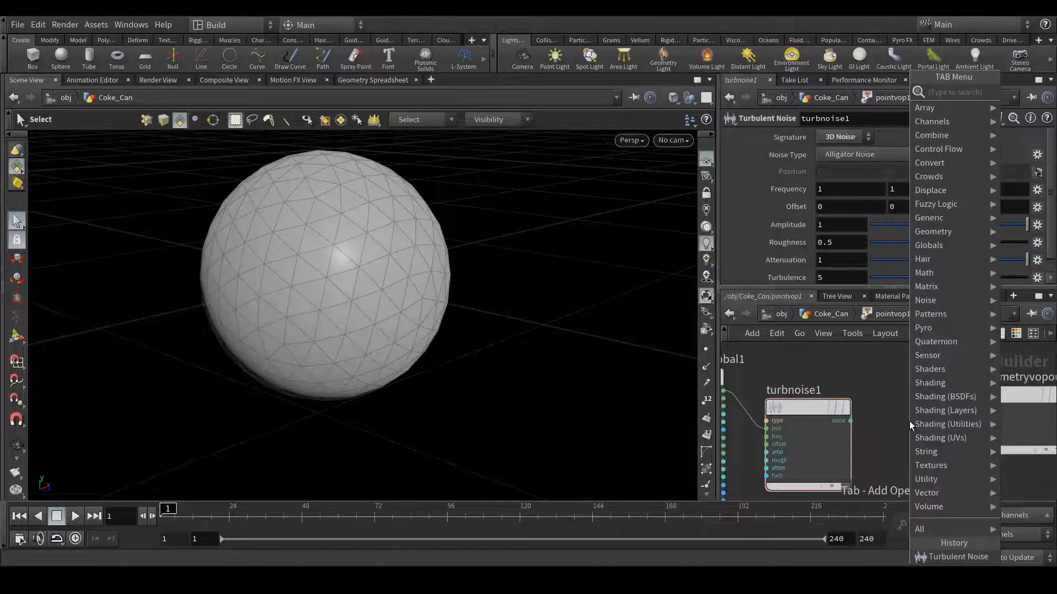
type("displ")
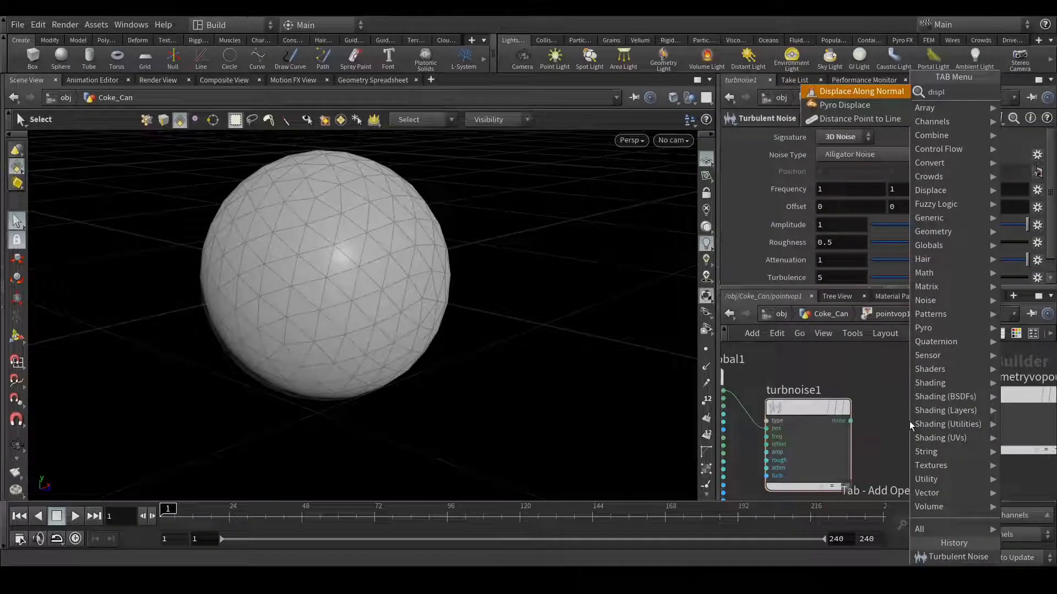
key("Return")
left_click(909, 421)
scroll(885, 385, "down", 2)
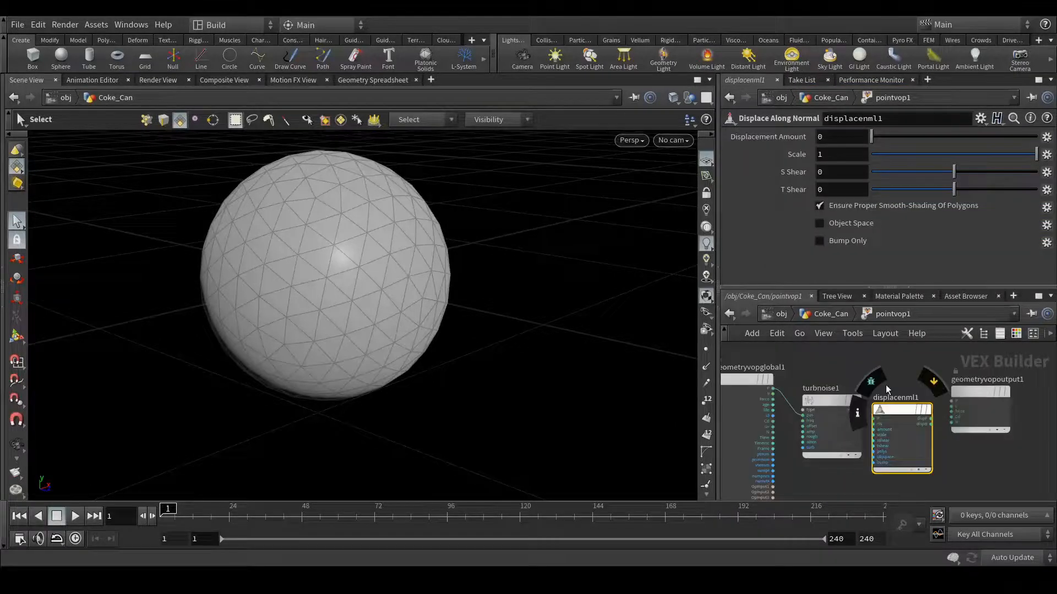
left_click_drag(971, 393, 1004, 402)
left_click_drag(898, 406, 916, 408)
scroll(874, 415, "up", 3)
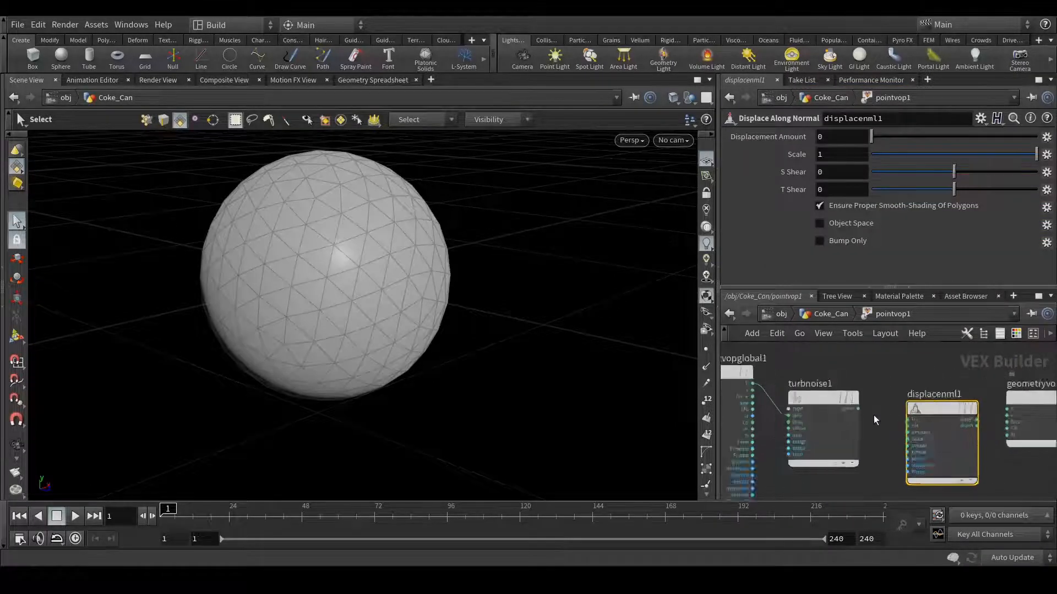
Wire the noise output into the displacement node's amount input and its dispP output into P of the geometry output.
left_click_drag(851, 409, 922, 441)
middle_click_drag(1039, 445, 897, 458)
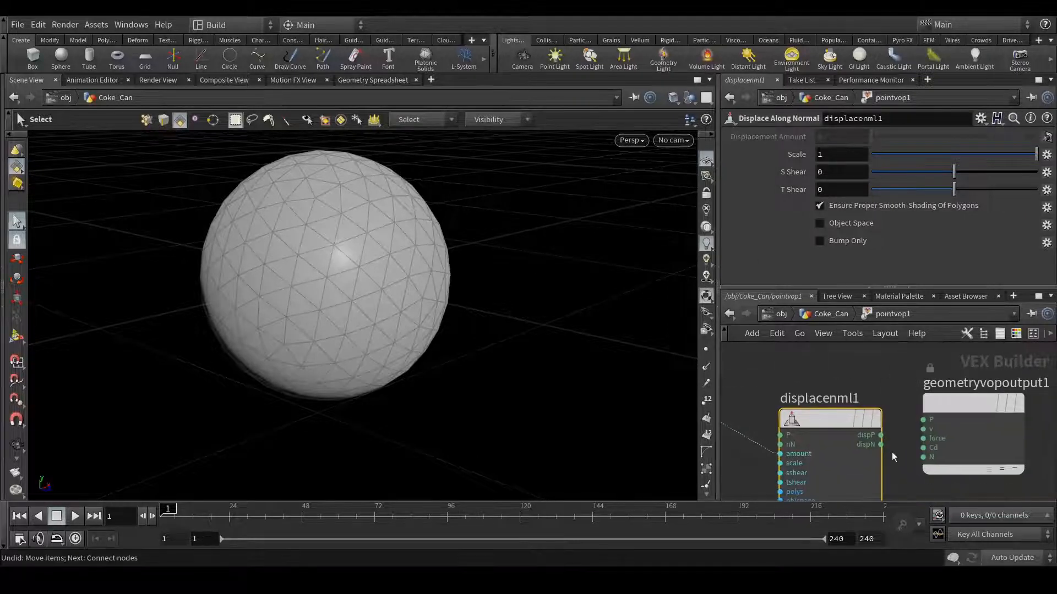
left_click_drag(881, 435, 914, 425)
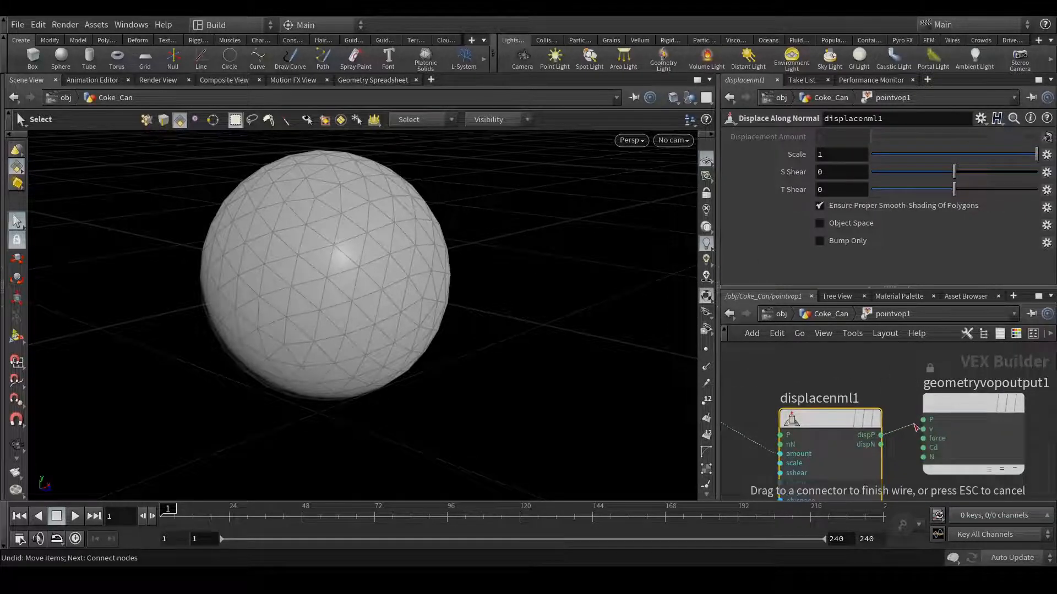
scroll(1018, 422, "down", 2)
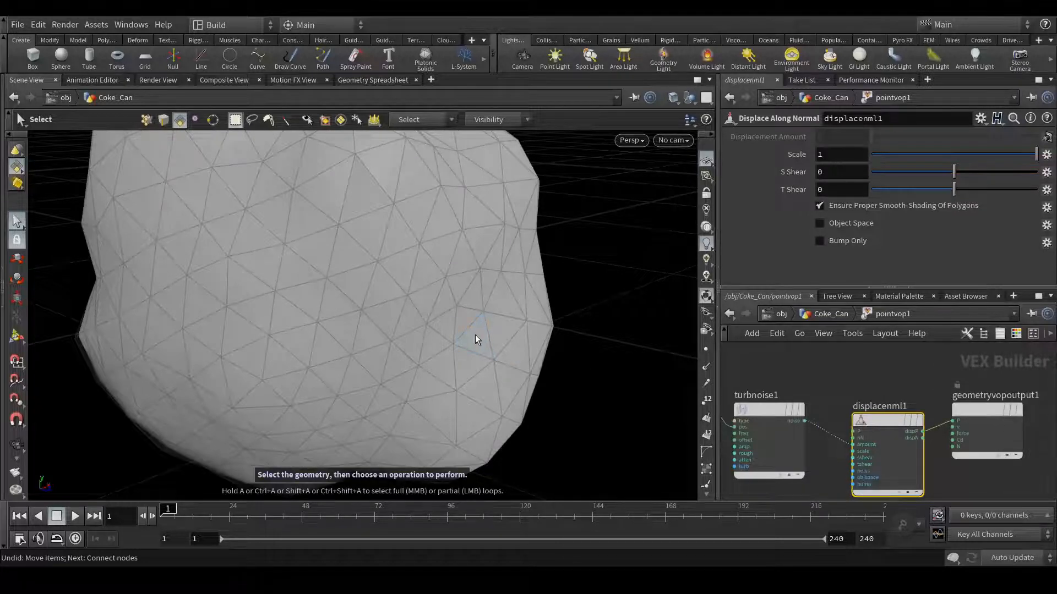
right_click_drag(483, 321, 375, 302, "alt")
left_click_drag(374, 302, 385, 251, "alt")
Try the Original Perlin and Alligator noise types on the Turbulent Noise node and settle on Simplex Noise.
scroll(828, 402, "up", 3)
left_click(831, 413)
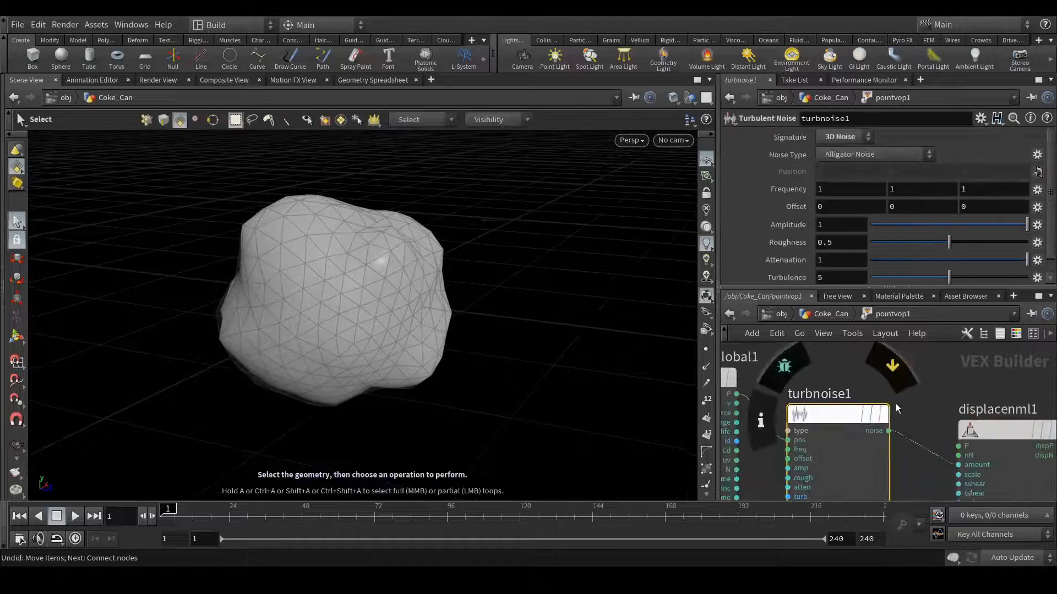
middle_click_drag(843, 368, 885, 385)
mouse_move(761, 188)
middle_mouse_down()
mouse_move(798, 189)
mouse_move(746, 190)
middle_mouse_up()
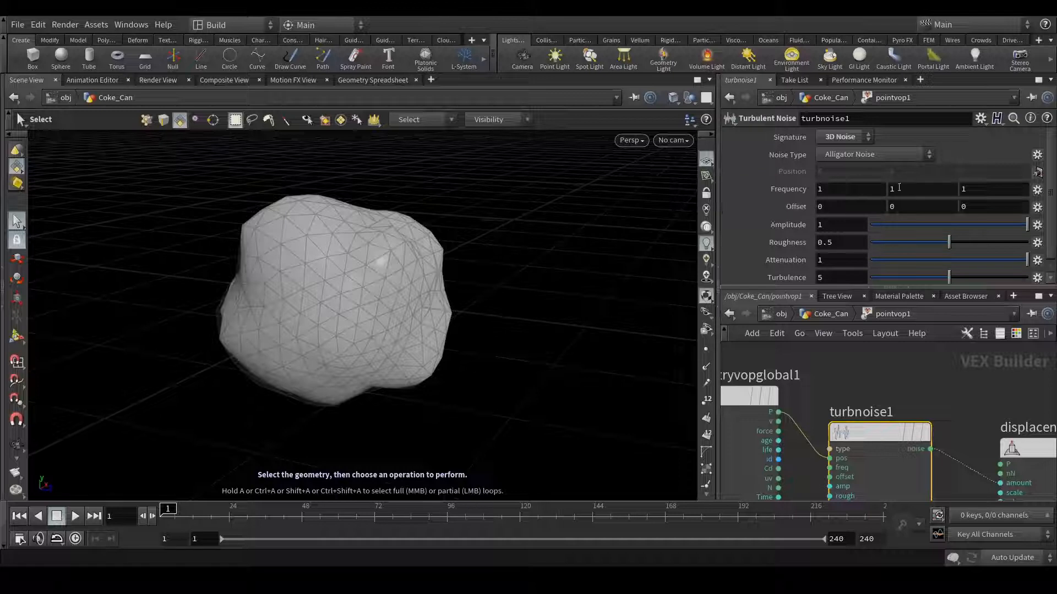
left_click(840, 156)
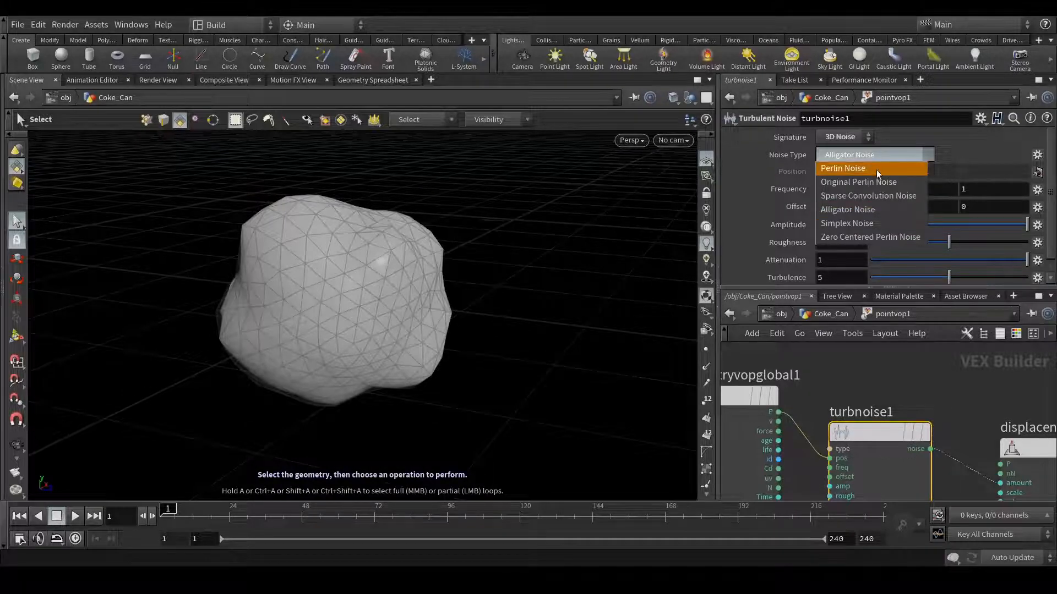
left_click(875, 181)
left_click(867, 154)
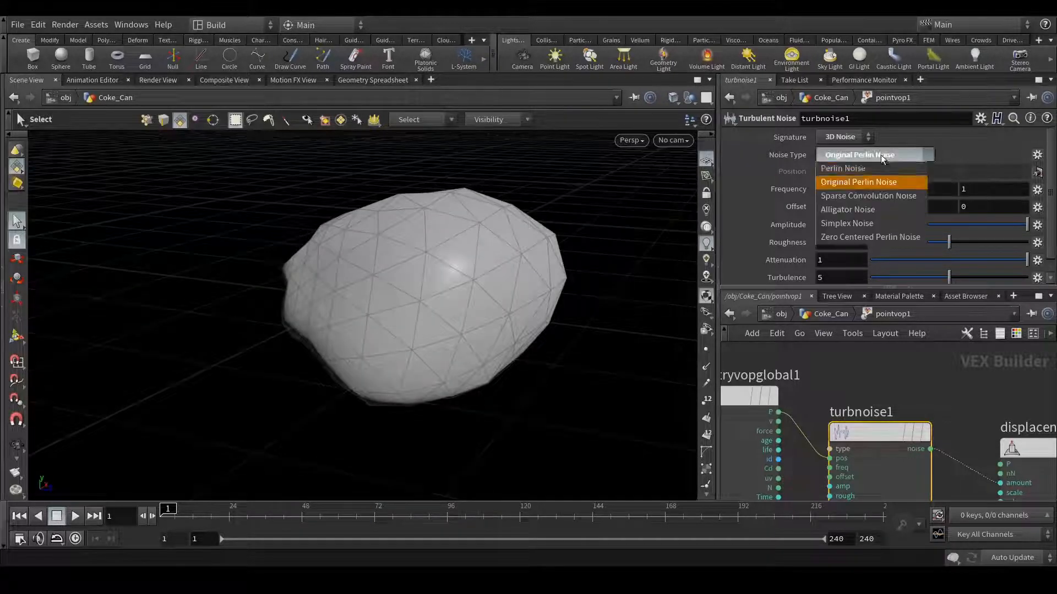
left_click(875, 221)
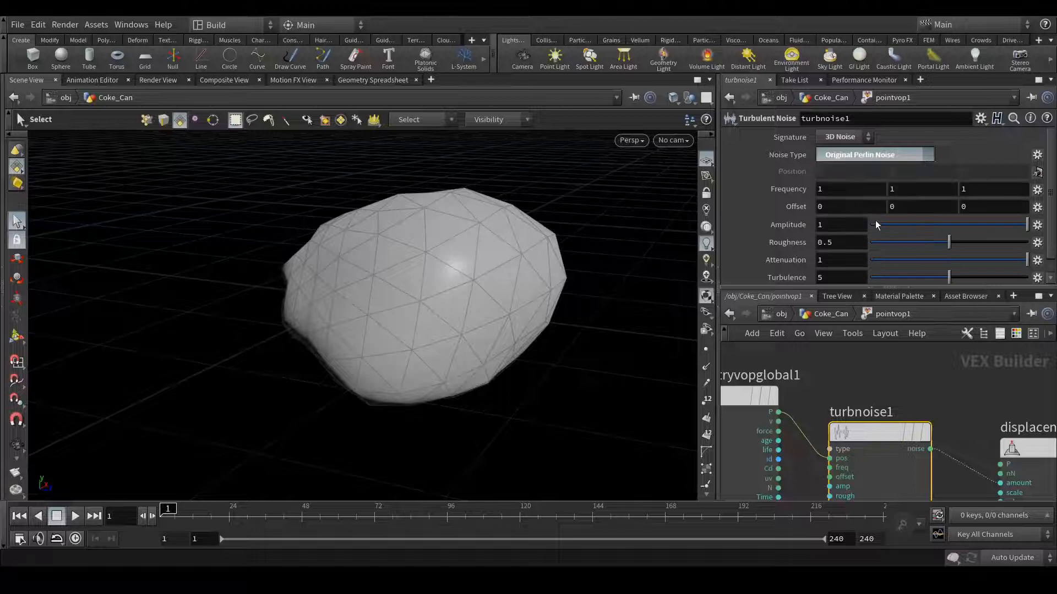
left_click(869, 154)
left_click(864, 209)
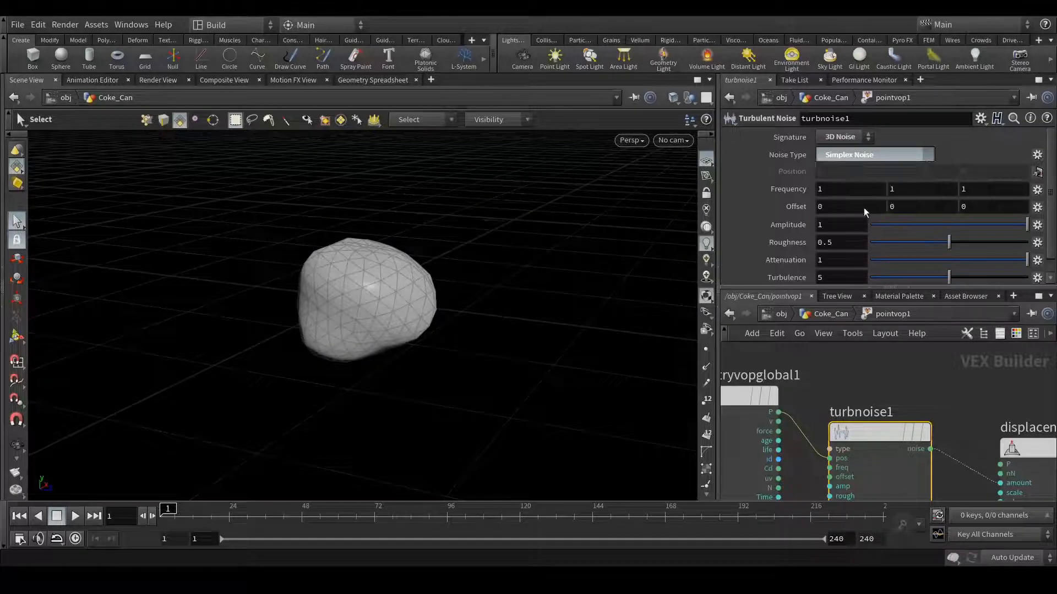
left_click(863, 155)
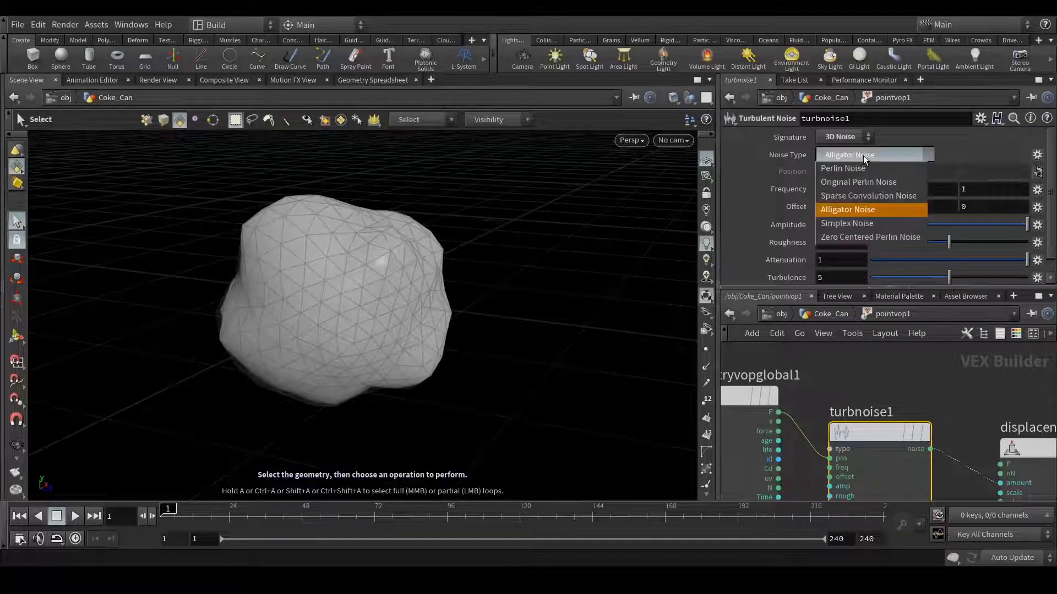
left_click(863, 223)
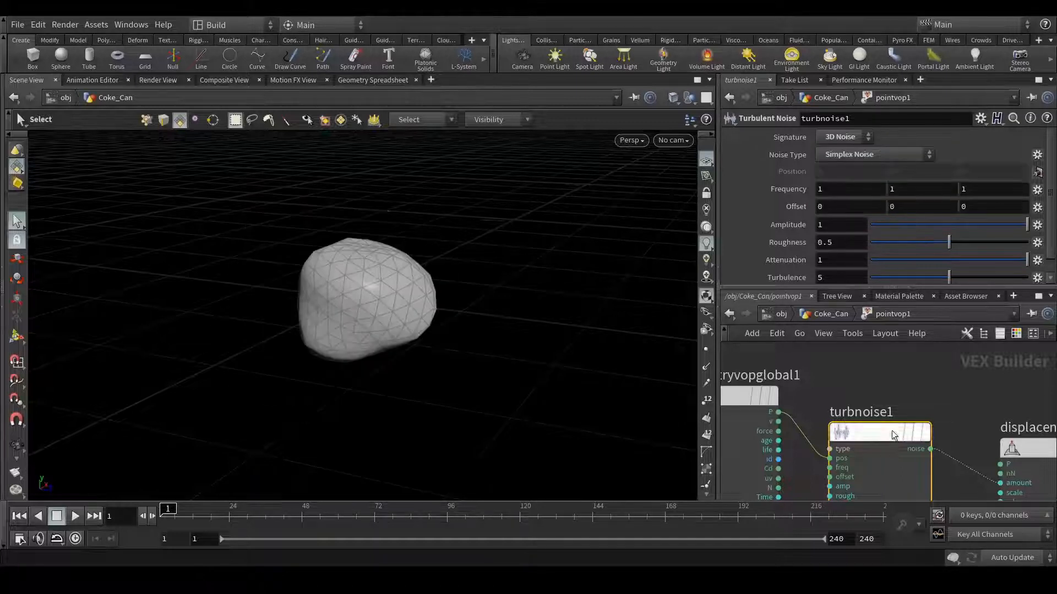
Set the Turbulent Noise frequency to 1.9 on all three axes and the amplitude to .5.
middle_click_drag(798, 189, 850, 188)
left_click_drag(827, 226, 807, 230)
type(".5")
key("Return")
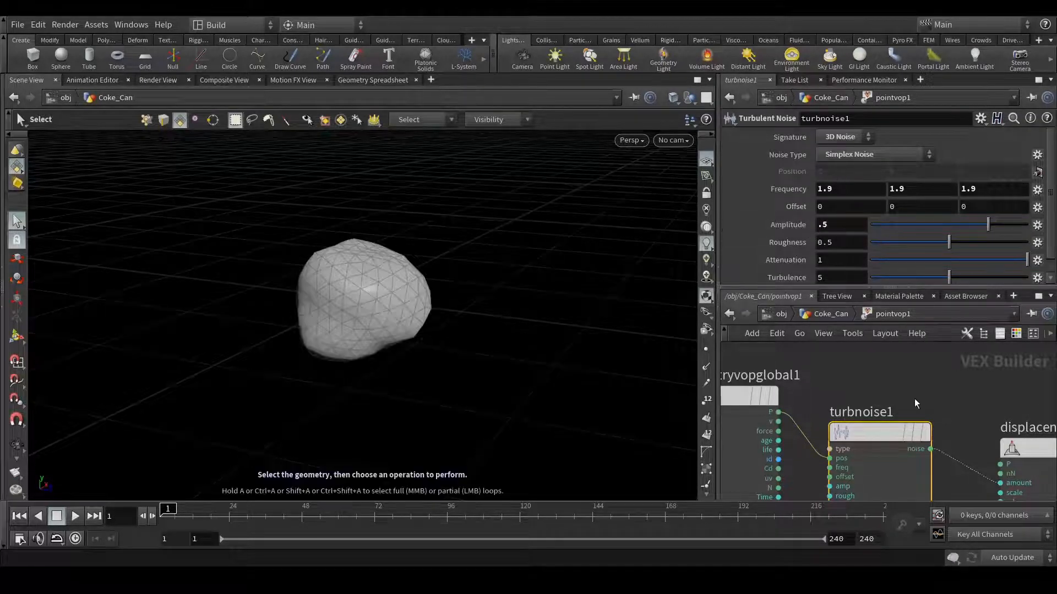
Set the Turbulent Noise node's turbulence to 4.
left_click_drag(810, 277, 805, 277)
type("4")
key("Return")
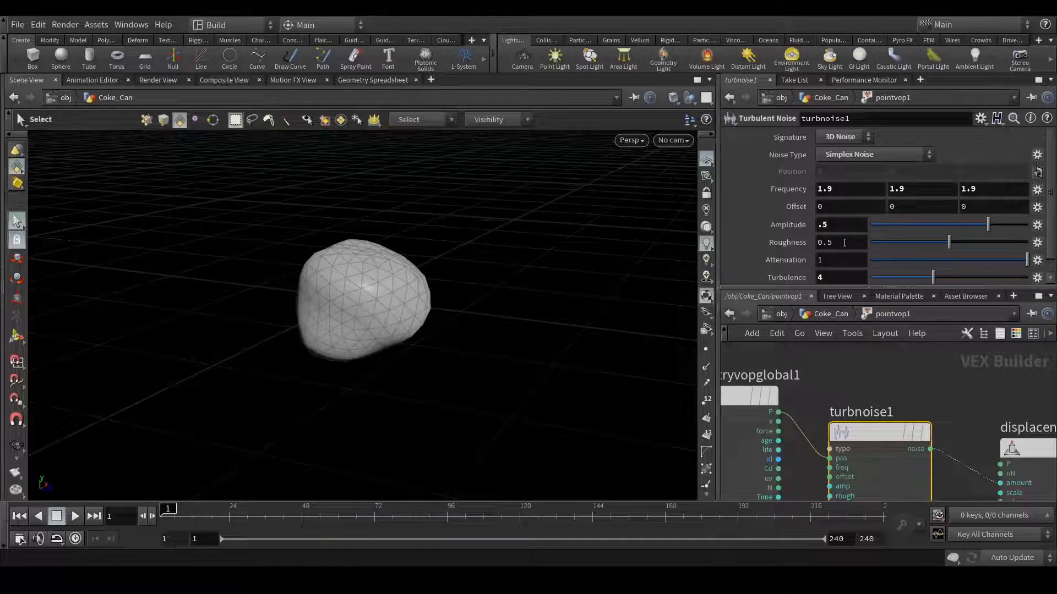
Set the Turbulent Noise roughness to .3 and raise its frequency to 3.3 on all three axes.
left_click_drag(845, 242, 807, 242)
type(".3")
key("Return")
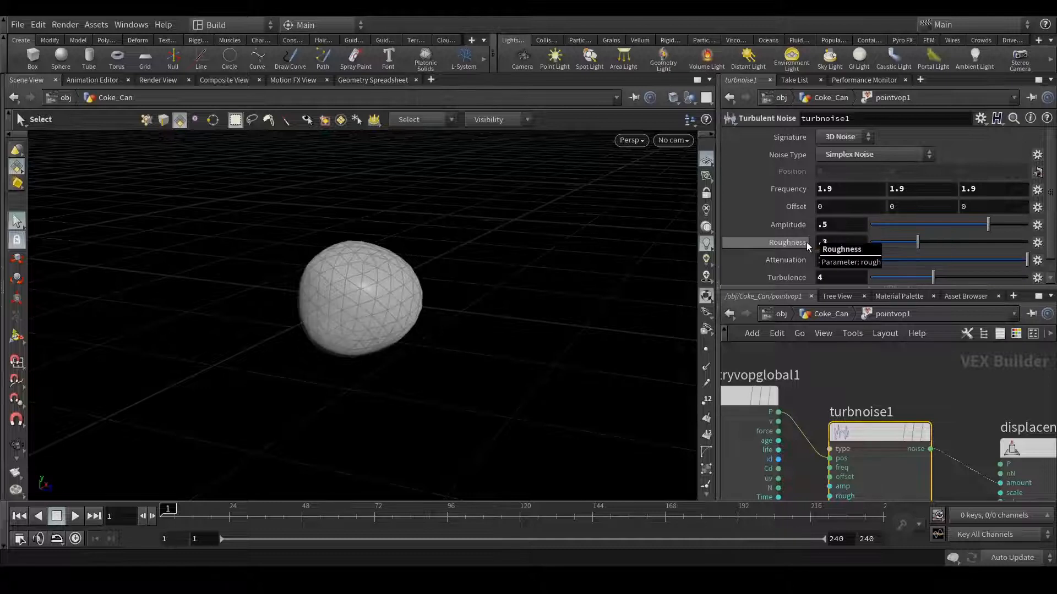
middle_click_drag(783, 191, 879, 190)
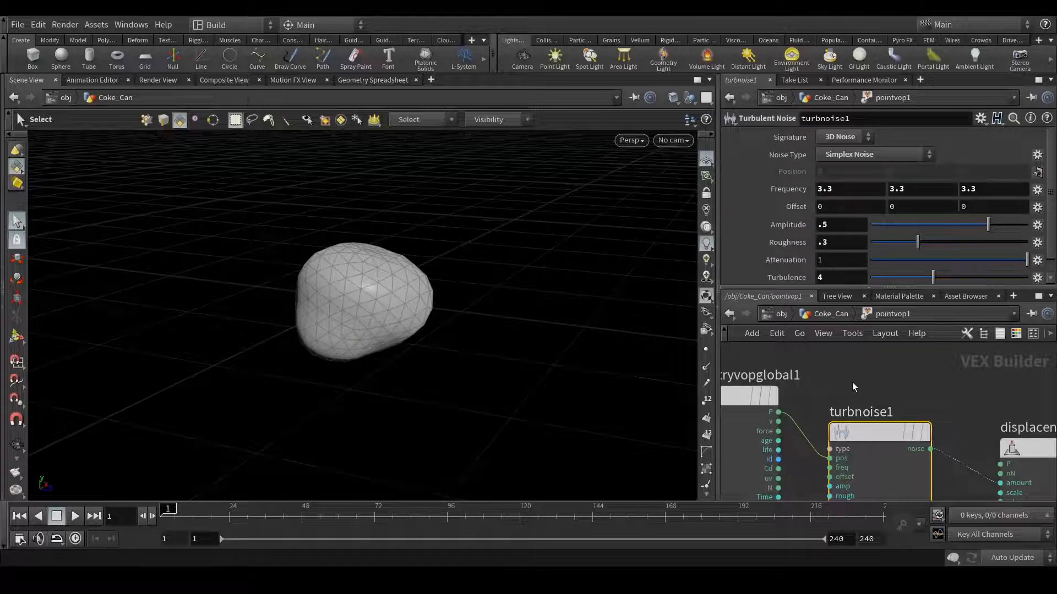
scroll(858, 380, "down", 3)
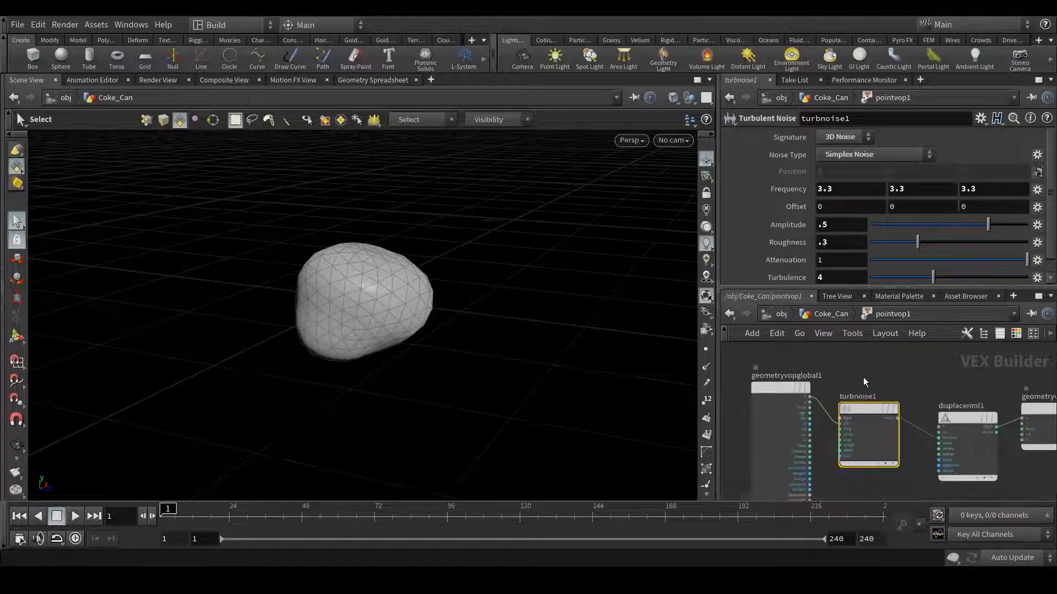
Return from the VOP network to the Coke_Can geometry network and display the copy1 node's result.
left_click(951, 421)
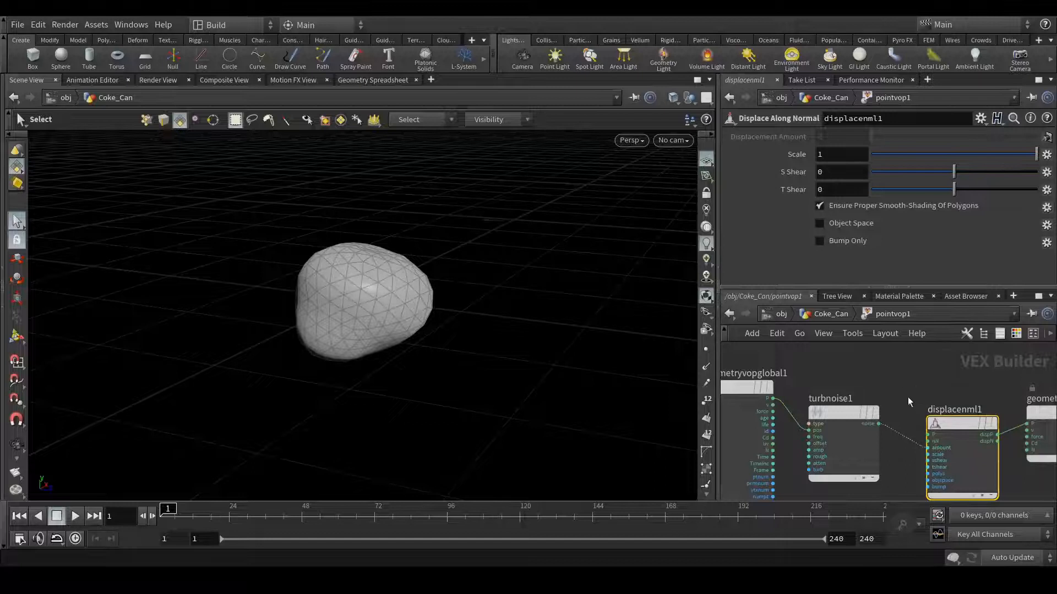
left_click_drag(837, 413, 840, 413)
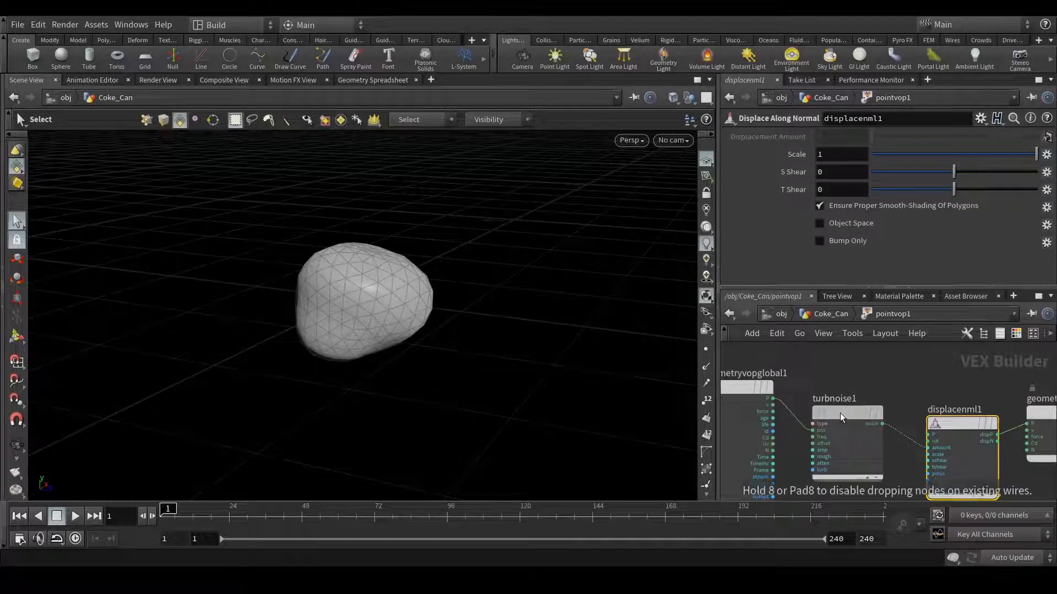
left_click(831, 314)
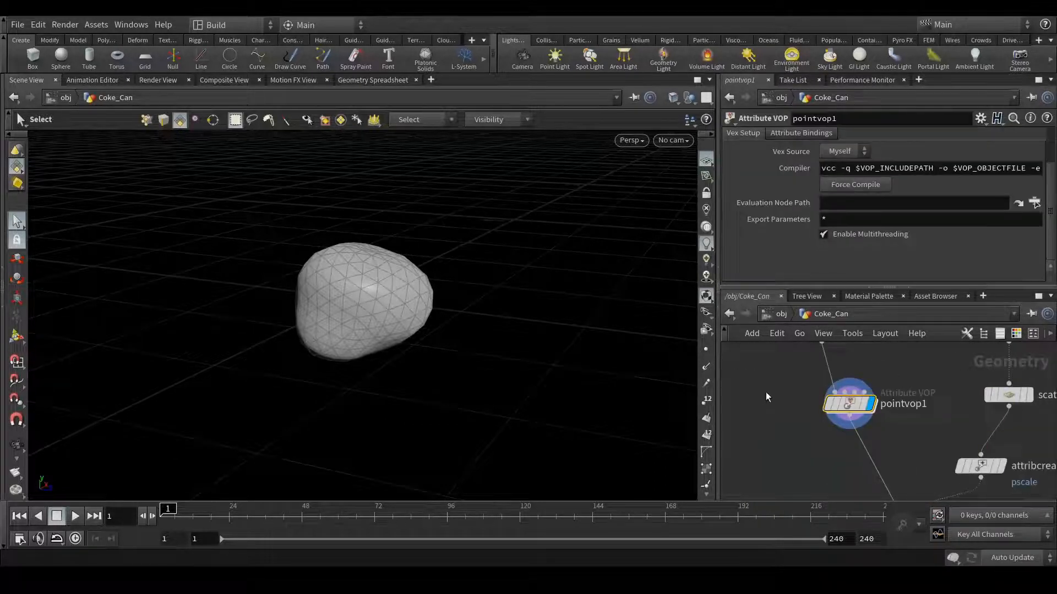
scroll(963, 456, "up", 5)
middle_click_drag(820, 440, 940, 446)
left_click(899, 443)
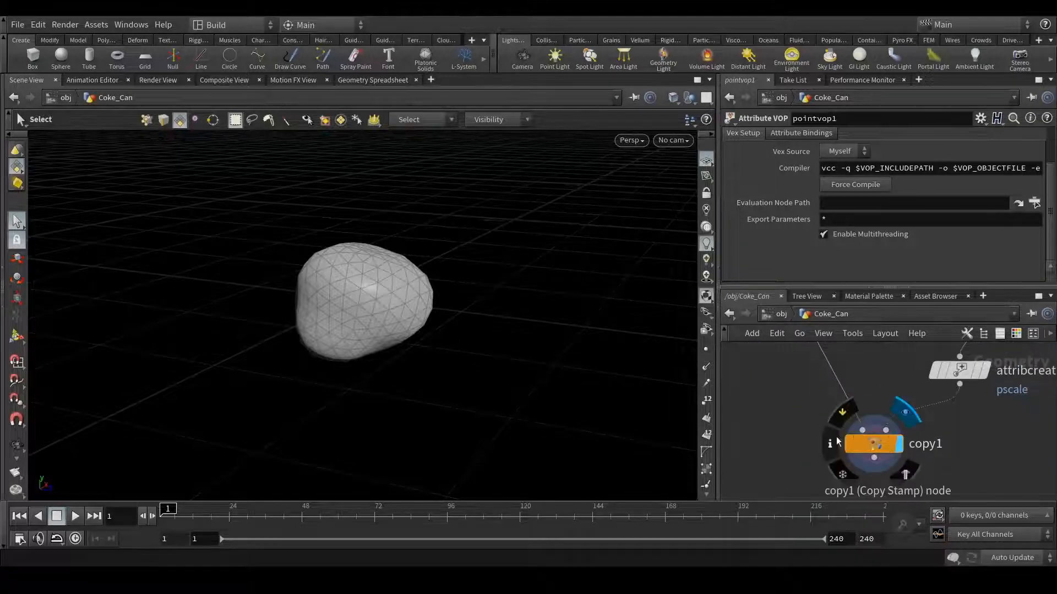
Examine the copied droplets up close and from several angles to compare their shapes.
key("Escape")
left_click_drag(427, 338, 391, 403)
scroll(390, 404, "down", 10)
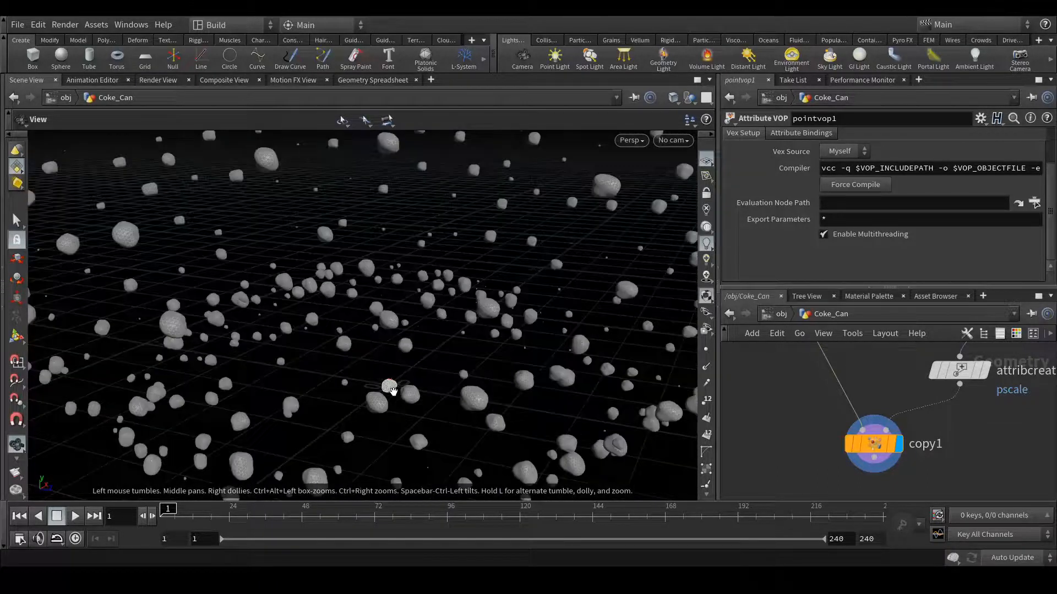
left_click_drag(447, 236, 421, 165)
middle_click_drag(412, 165, 438, 276)
scroll(486, 219, "up", 3)
scroll(487, 218, "up", 5)
left_click_drag(495, 215, 455, 214)
scroll(449, 222, "down", 6)
left_click_drag(442, 285, 485, 250)
middle_click_drag(486, 248, 504, 300)
scroll(407, 224, "up", 2)
left_click_drag(408, 224, 460, 254)
left_click_drag(431, 310, 440, 290)
scroll(420, 269, "down", 4)
left_click_drag(427, 217, 428, 270)
left_click_drag(354, 253, 437, 302)
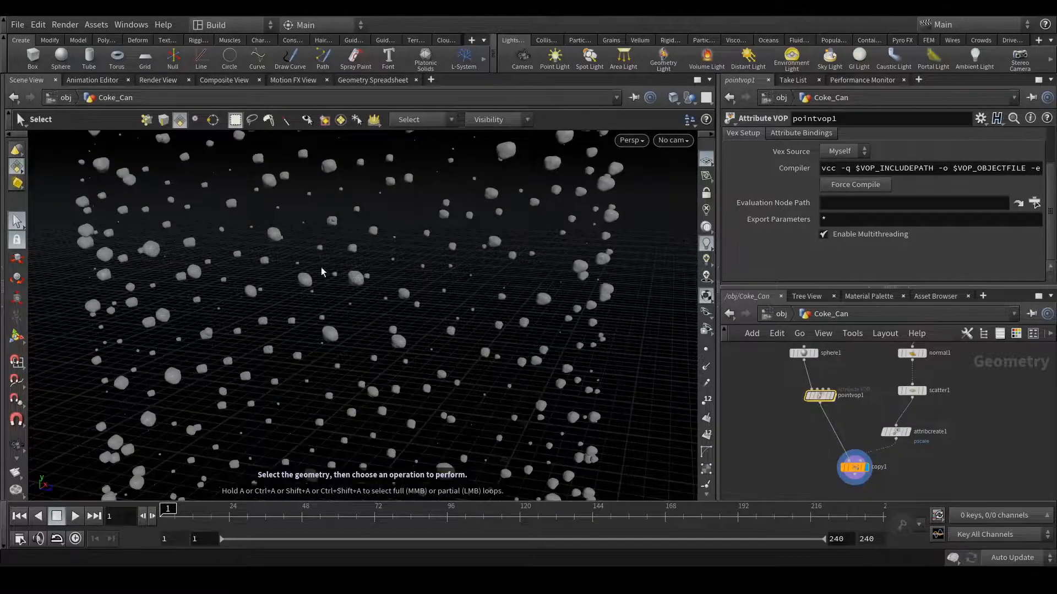
key("space")
left_click_drag(279, 219, 316, 218)
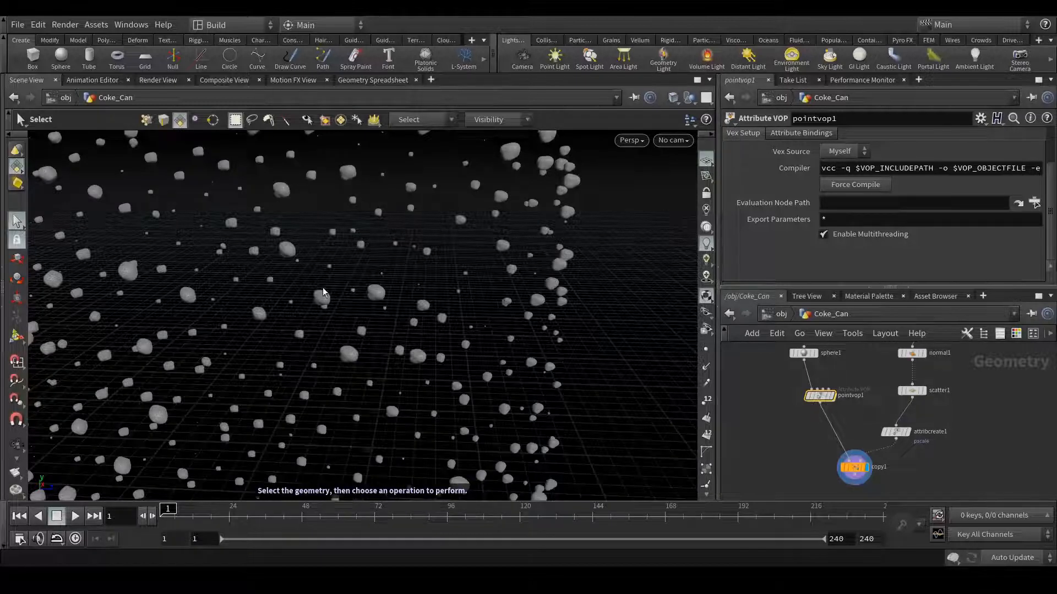
left_click_drag(505, 314, 477, 315, "alt")
scroll(865, 385, "up", 4)
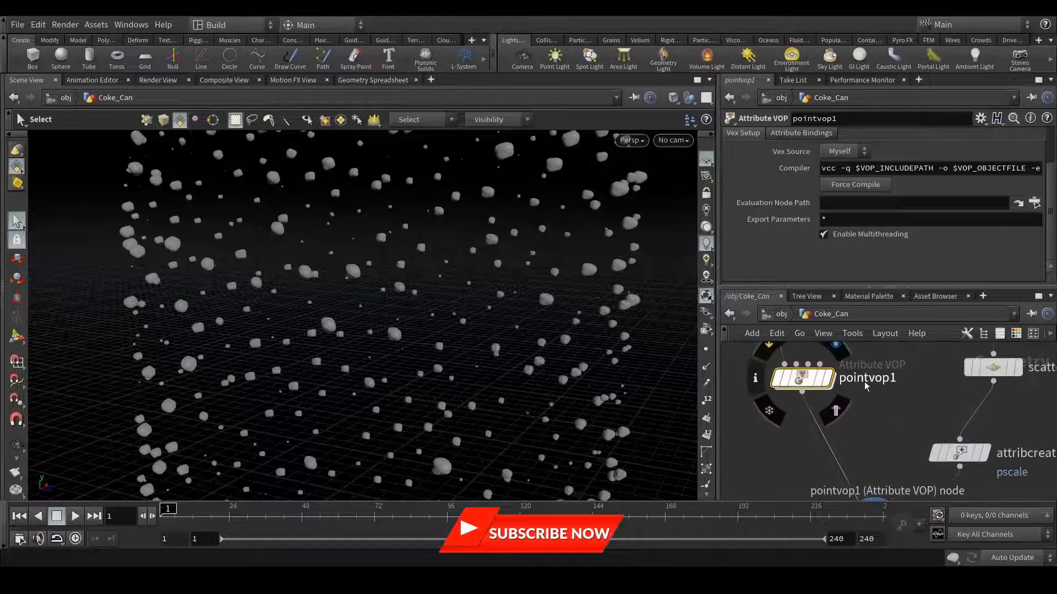
Inside pointvop1, try different offsets on the Turbulent Noise node and set the offset to 3.7 on all three axes.
double_click(802, 378)
key("Escape")
left_click_drag(486, 227, 515, 247)
key("s")
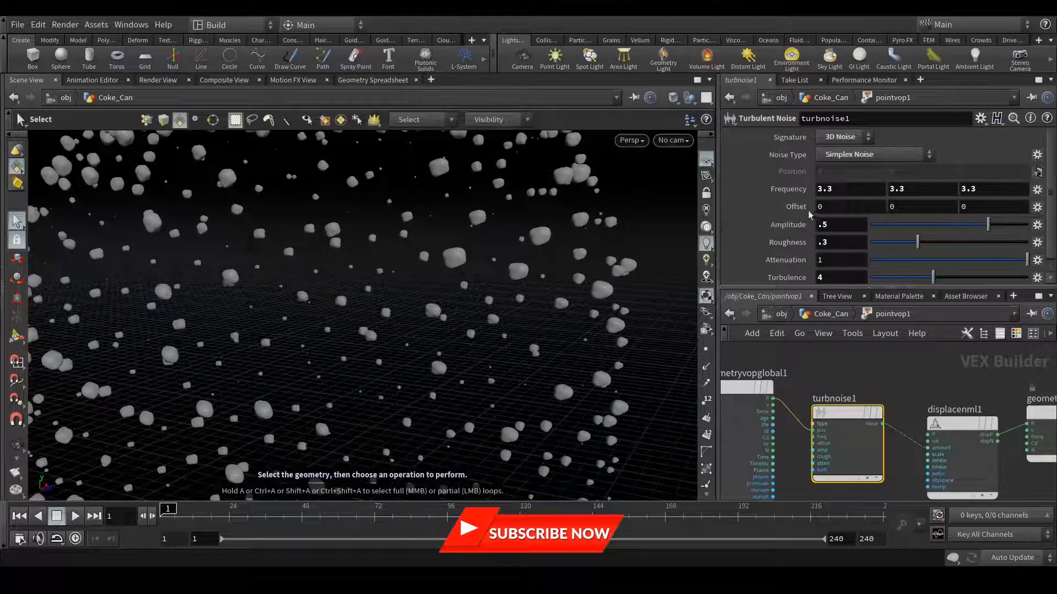
middle_click(786, 206)
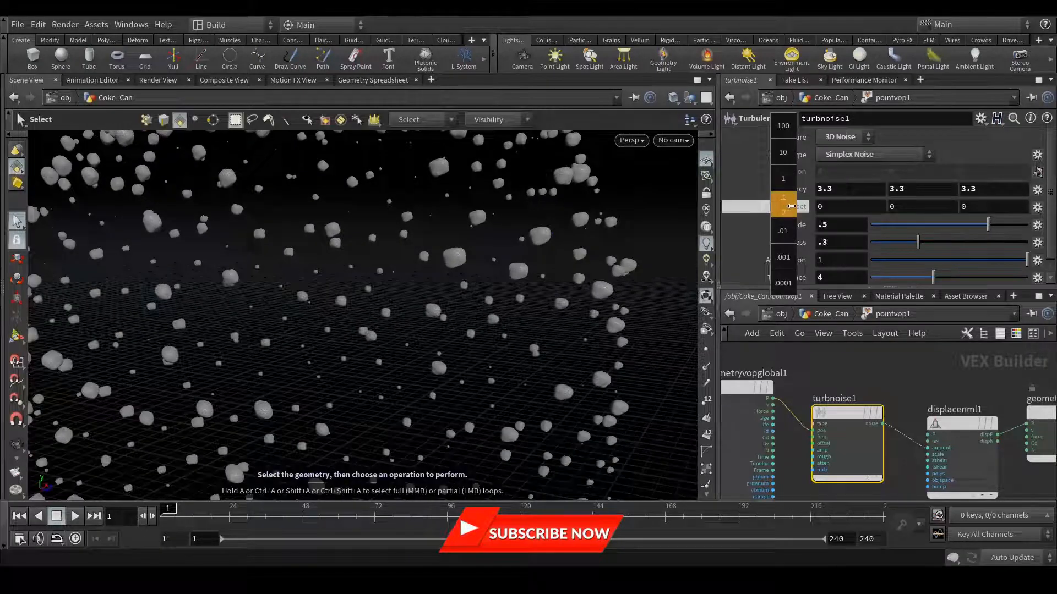
middle_click_drag(799, 206, 820, 205)
left_click_drag(461, 257, 447, 286, "alt")
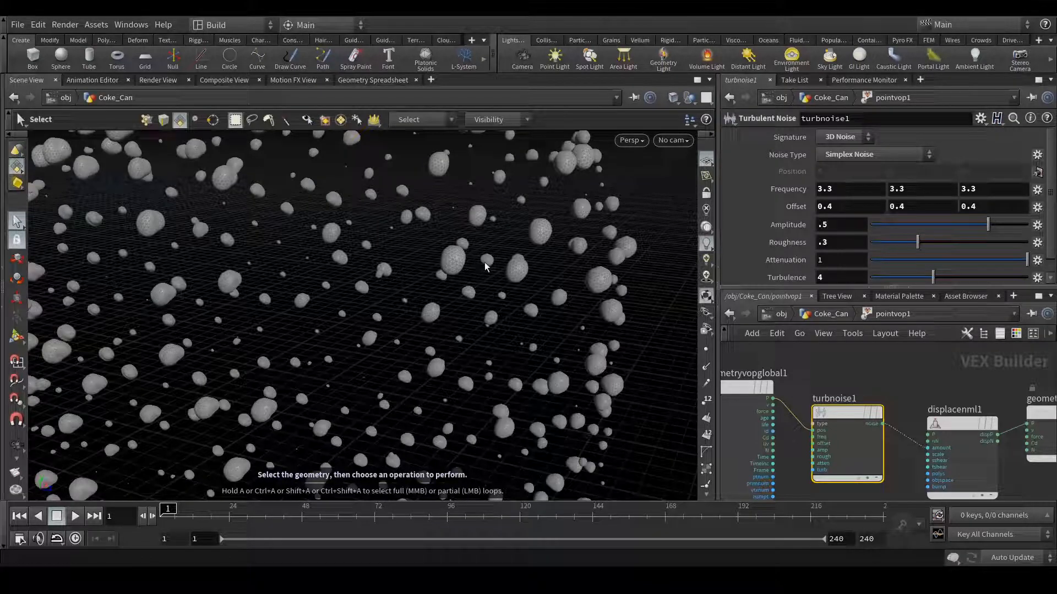
mouse_move(791, 207)
middle_mouse_down()
mouse_move(818, 204)
mouse_move(806, 209)
middle_mouse_up()
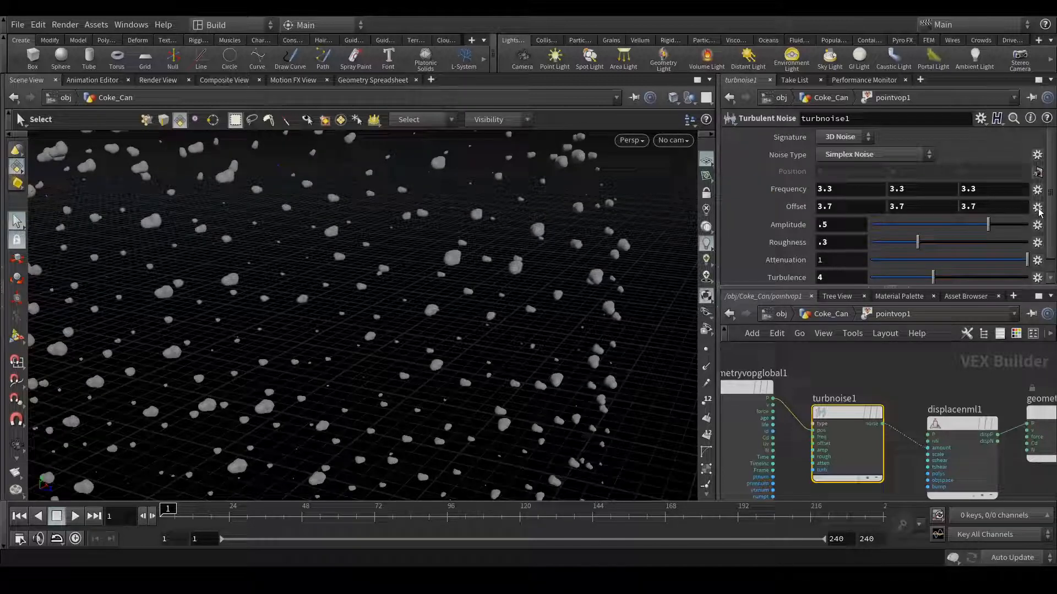
Promote the Turbulent Noise offset as a parameter of pointvop1 and return to the Coke_Can network.
left_click(1038, 211)
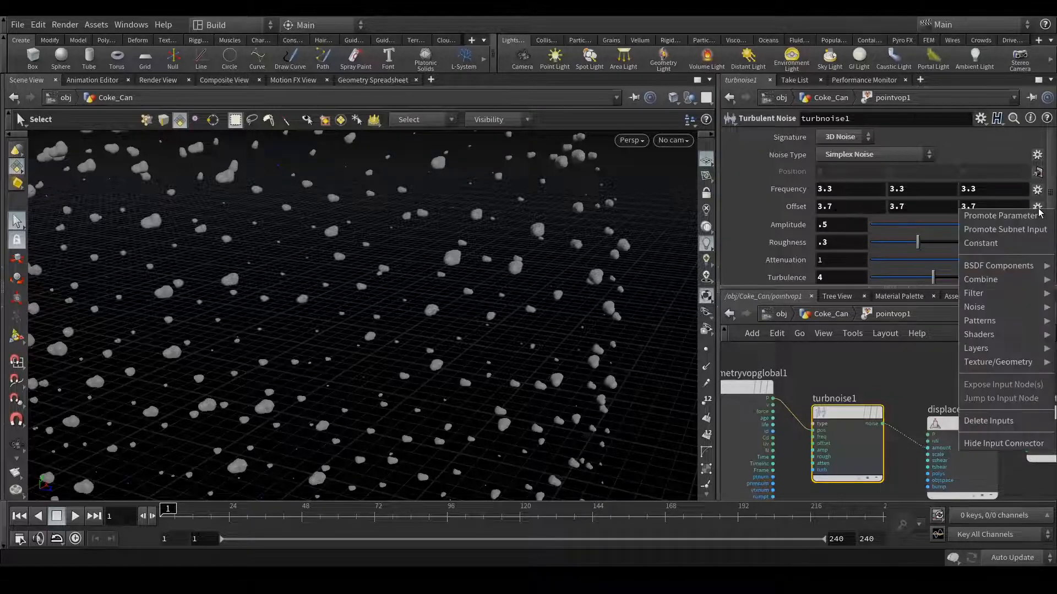
left_click(1039, 216)
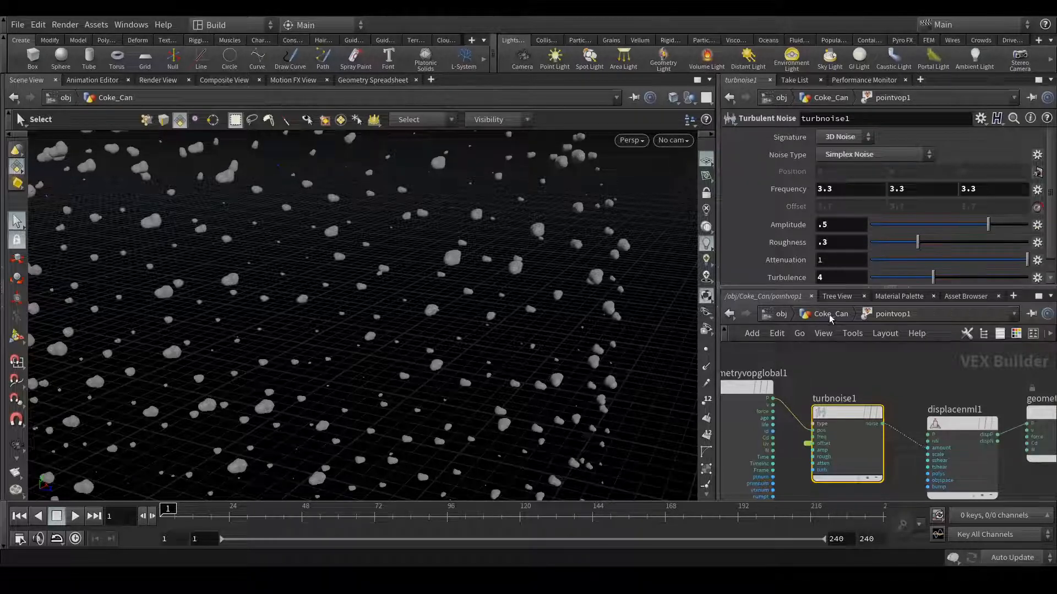
left_click(830, 314)
scroll(778, 247, "down", 3)
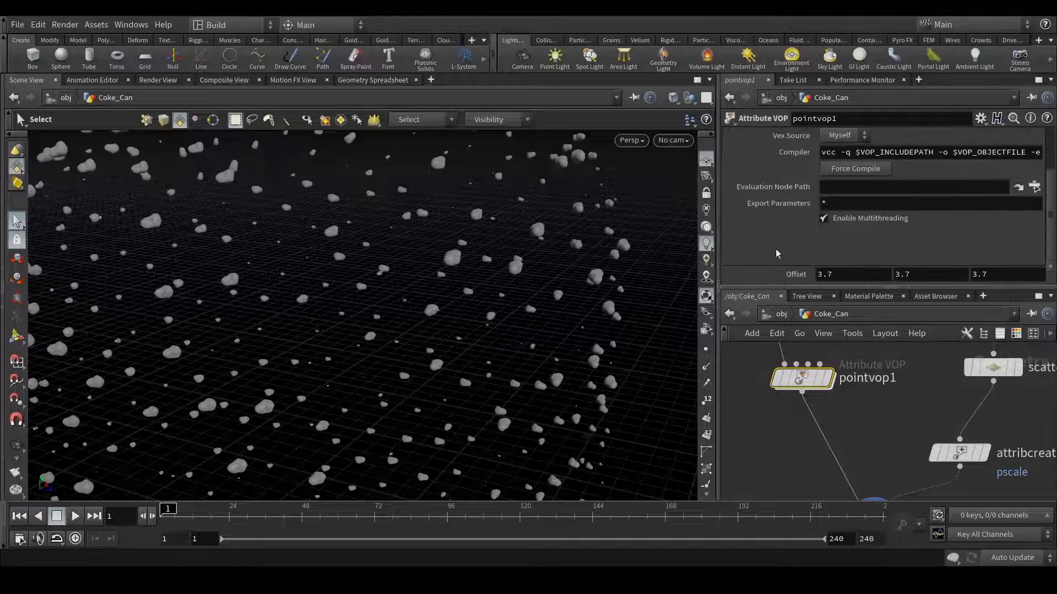
Enable Stamp Inputs on the copy1 node and name its first stamp variable offset.
scroll(777, 432, "down", 2)
middle_click_drag(854, 450, 865, 396)
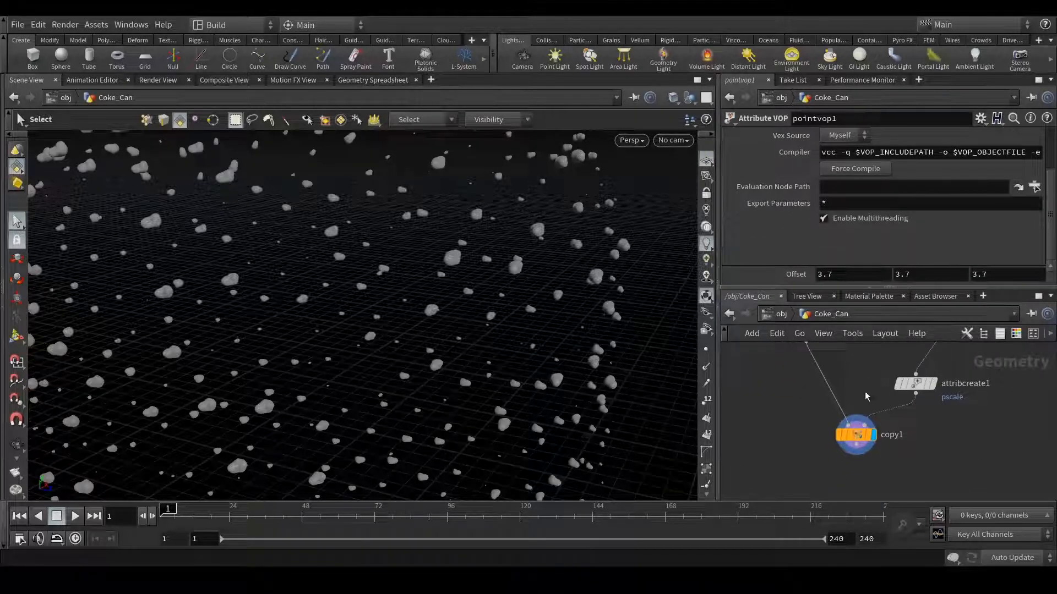
left_click(874, 436)
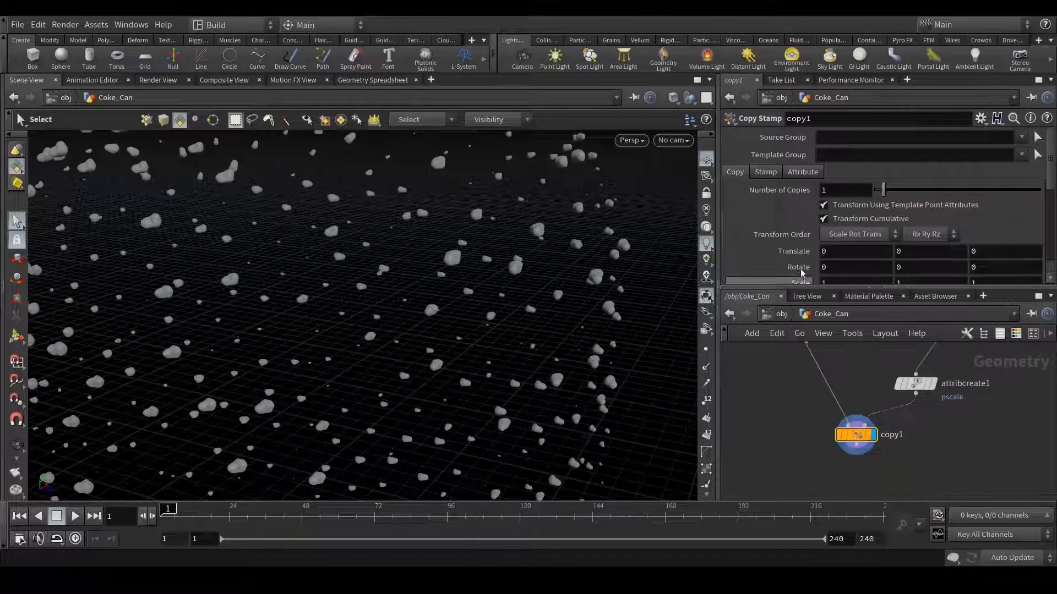
left_click(764, 172)
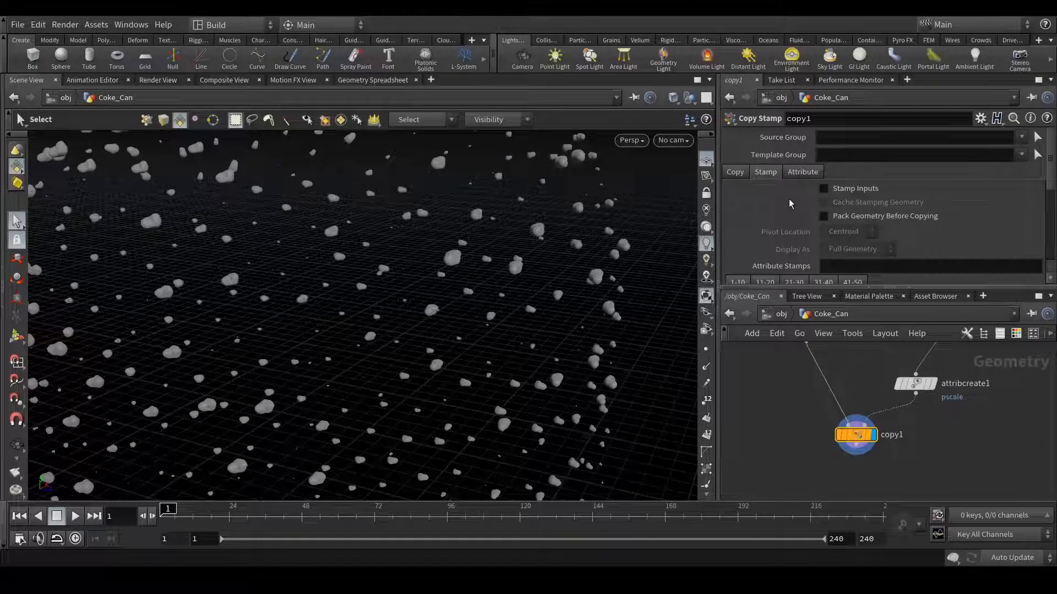
left_click(840, 192)
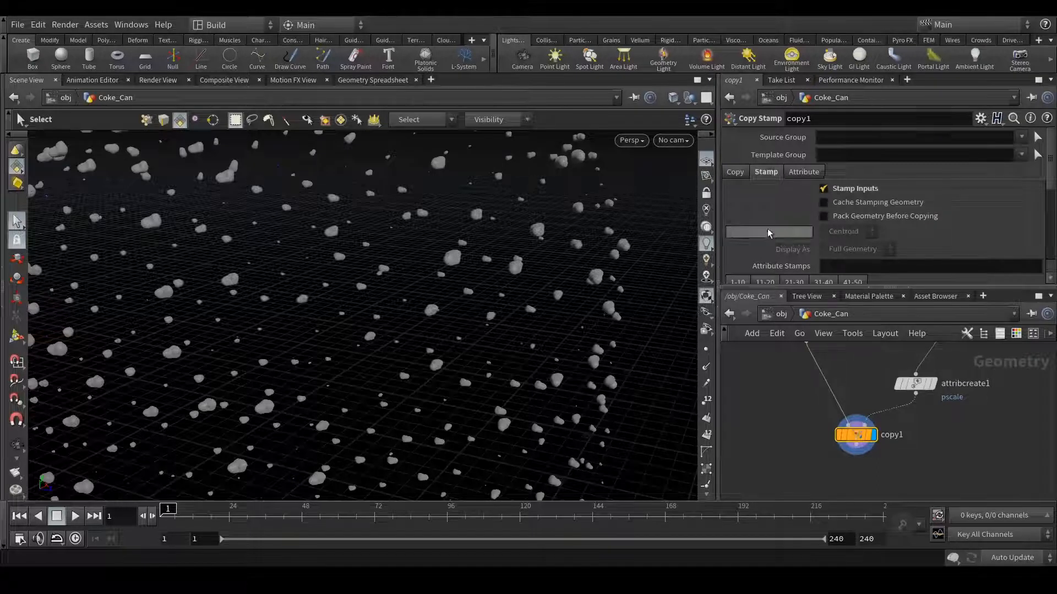
scroll(788, 229, "down", 3)
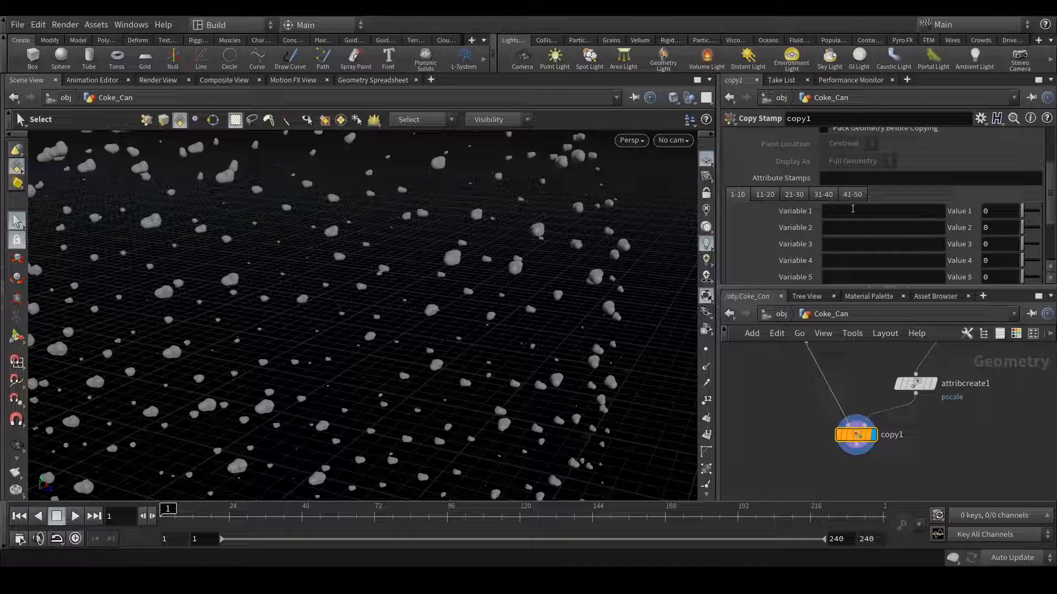
left_click(857, 213)
type("off")
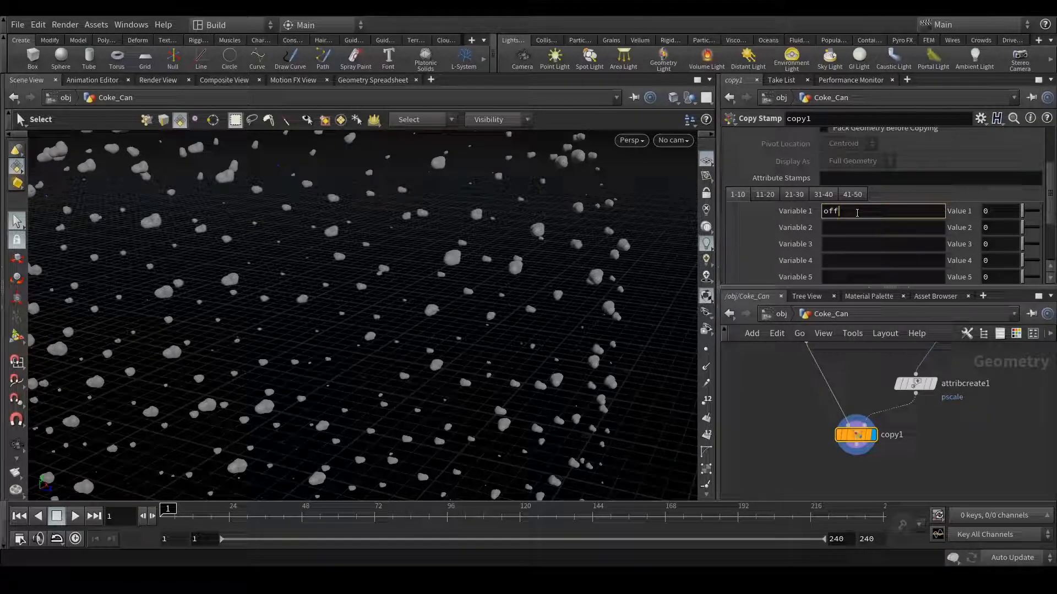
type("set")
key("Return")
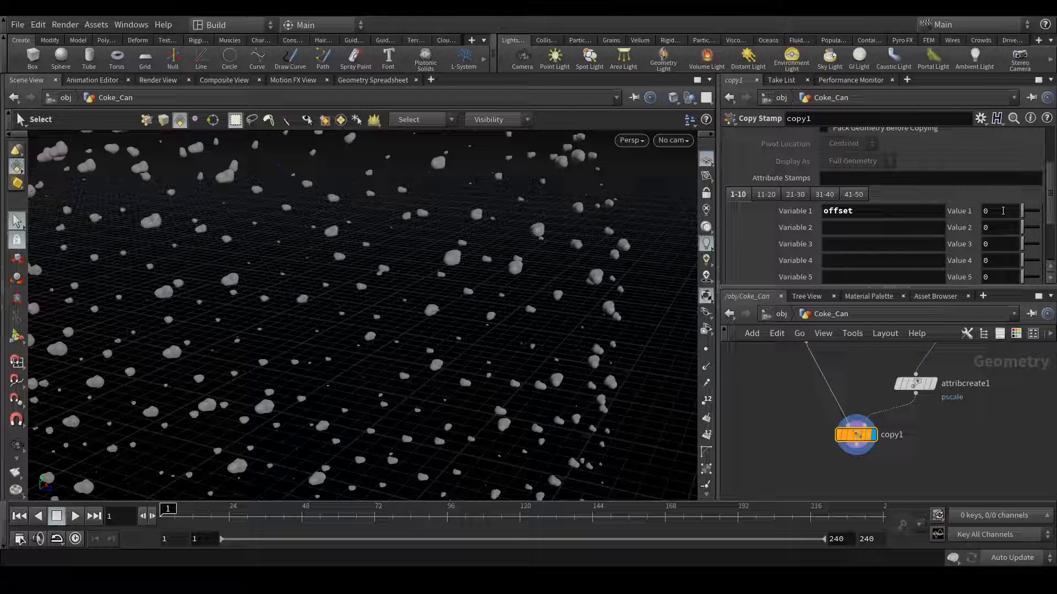
Set the value of copy1's offset stamp variable to fit01(rand($PT),1,100) and widen the parameter area.
left_click_drag(991, 211, 976, 212)
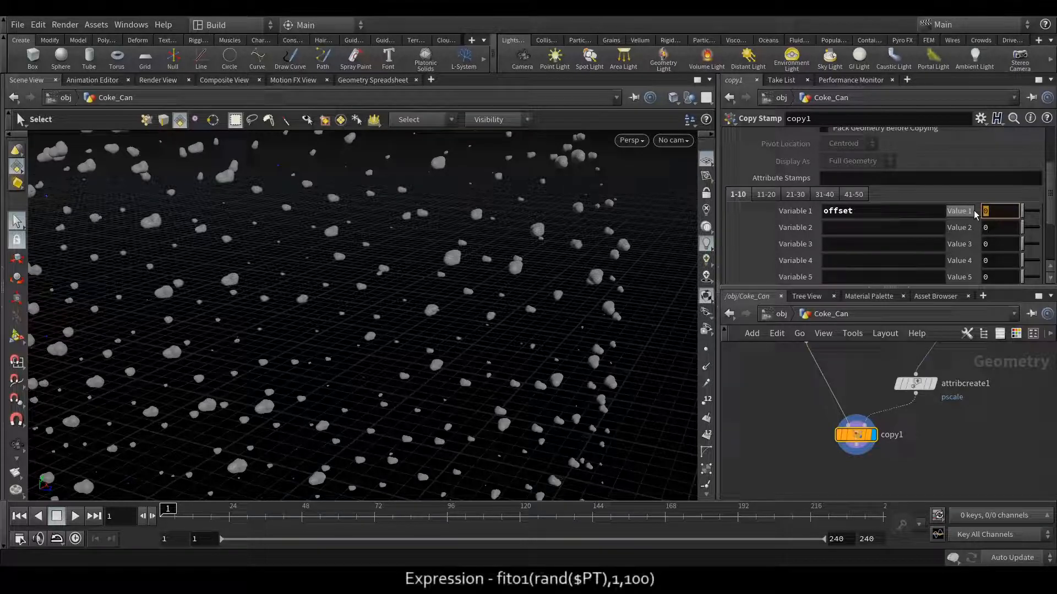
type("fit")
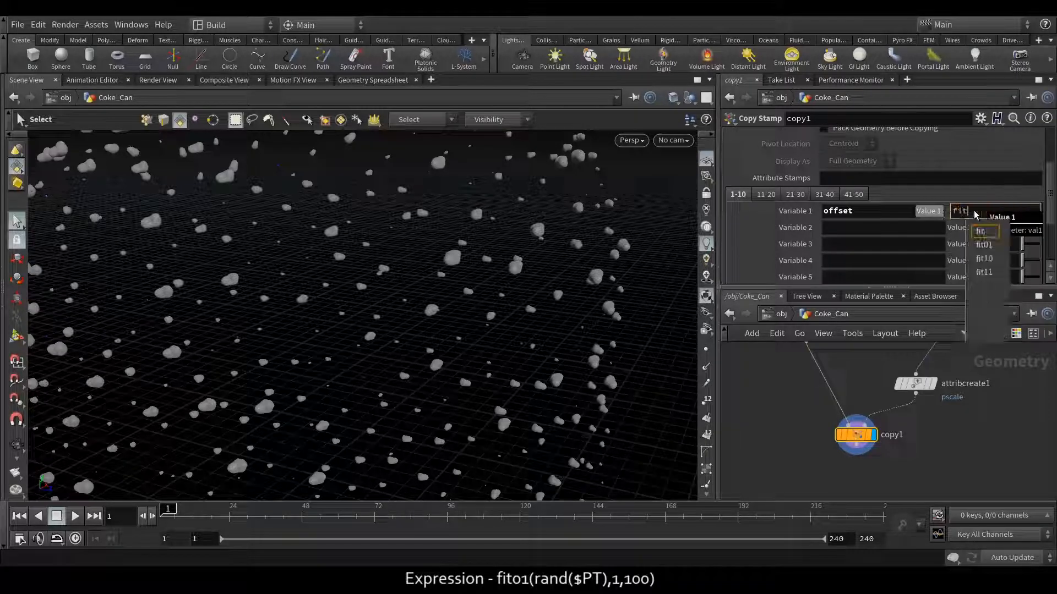
type("01")
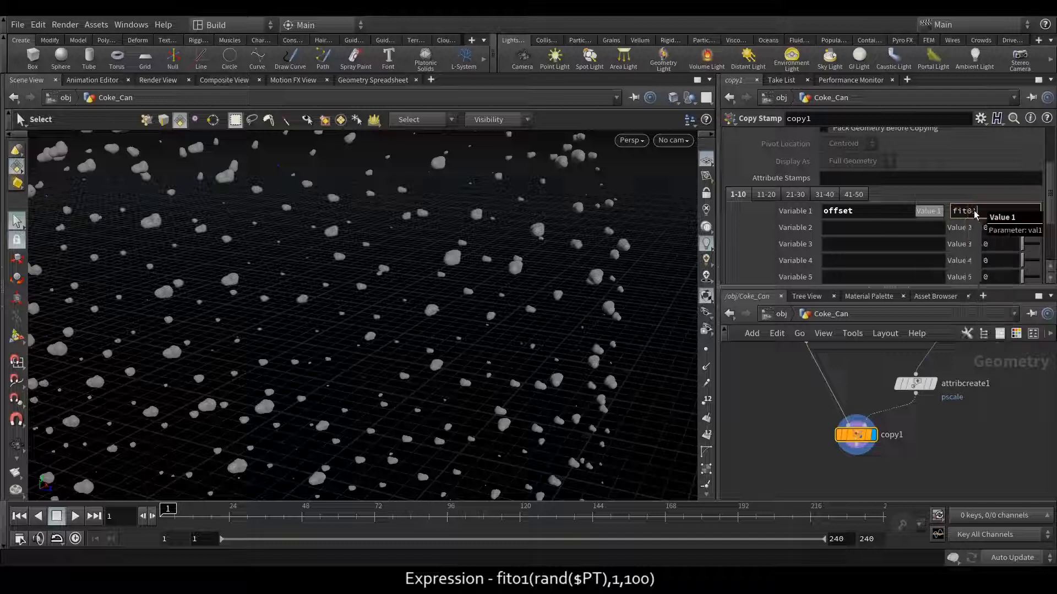
type("(ran")
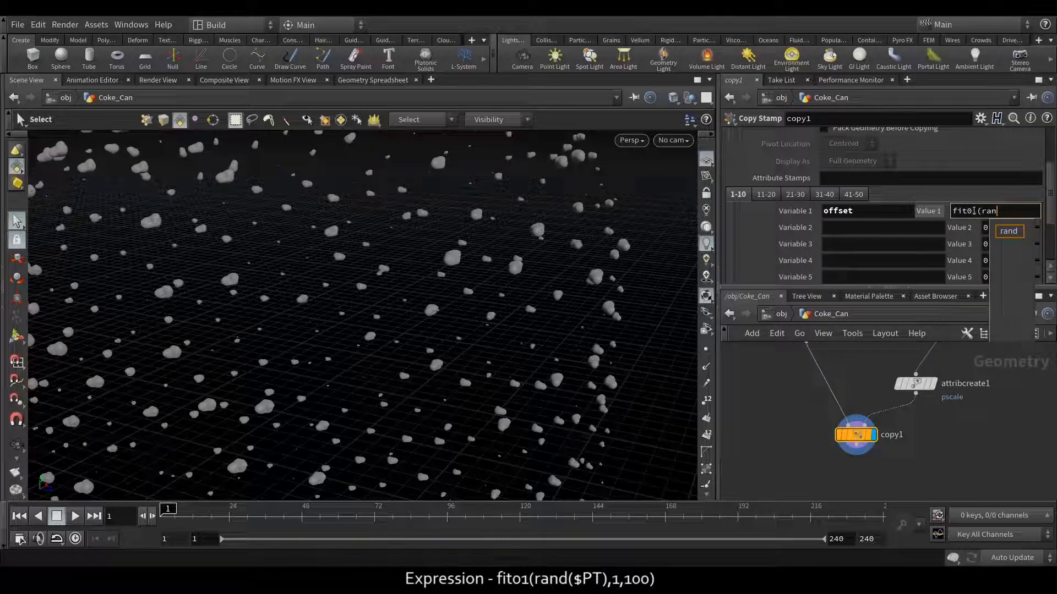
type("d")
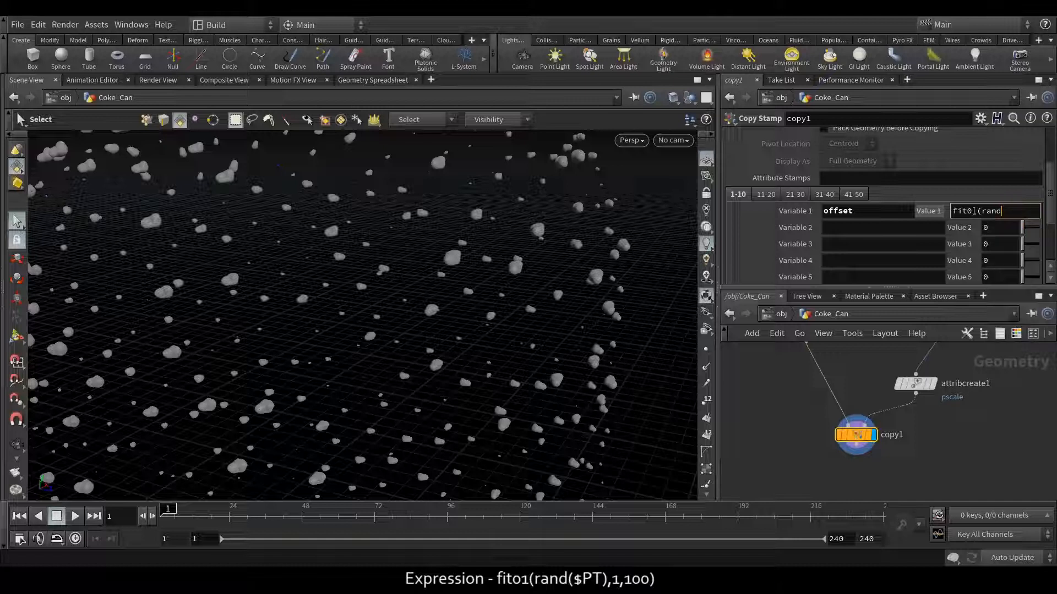
type("(")
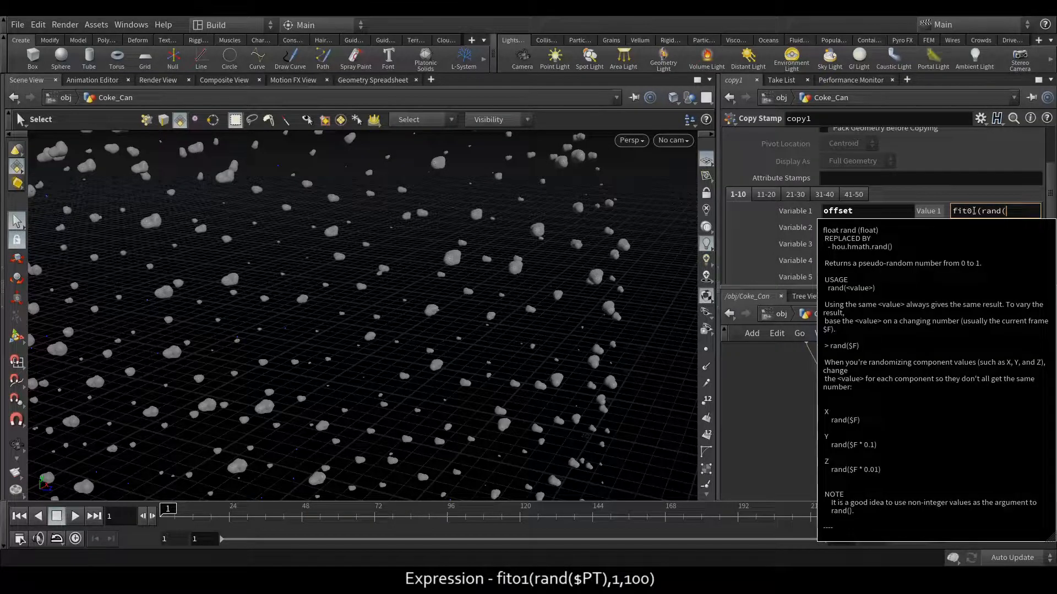
type("$PT")
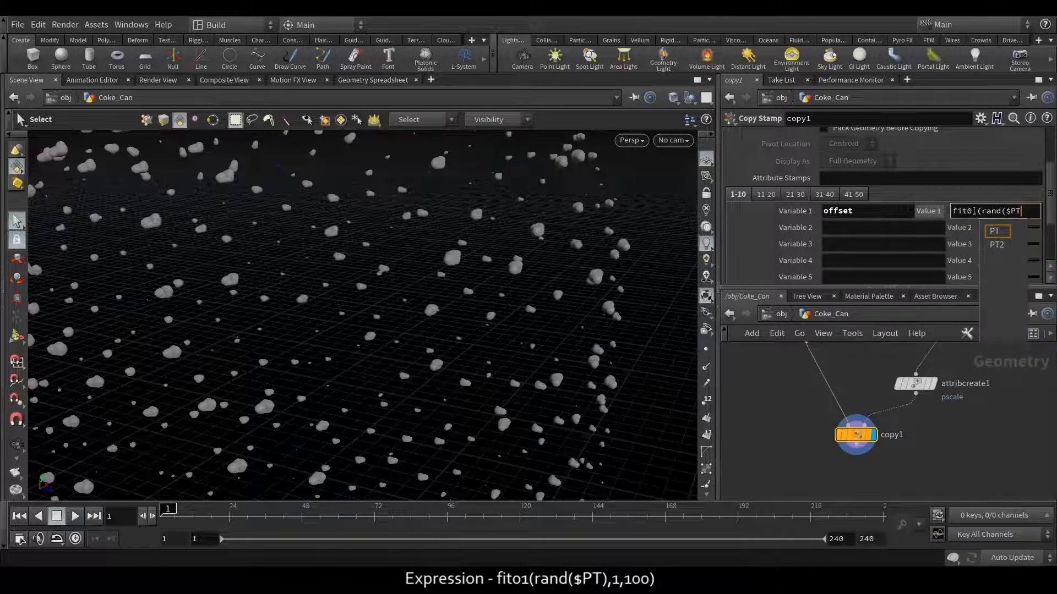
type("))")
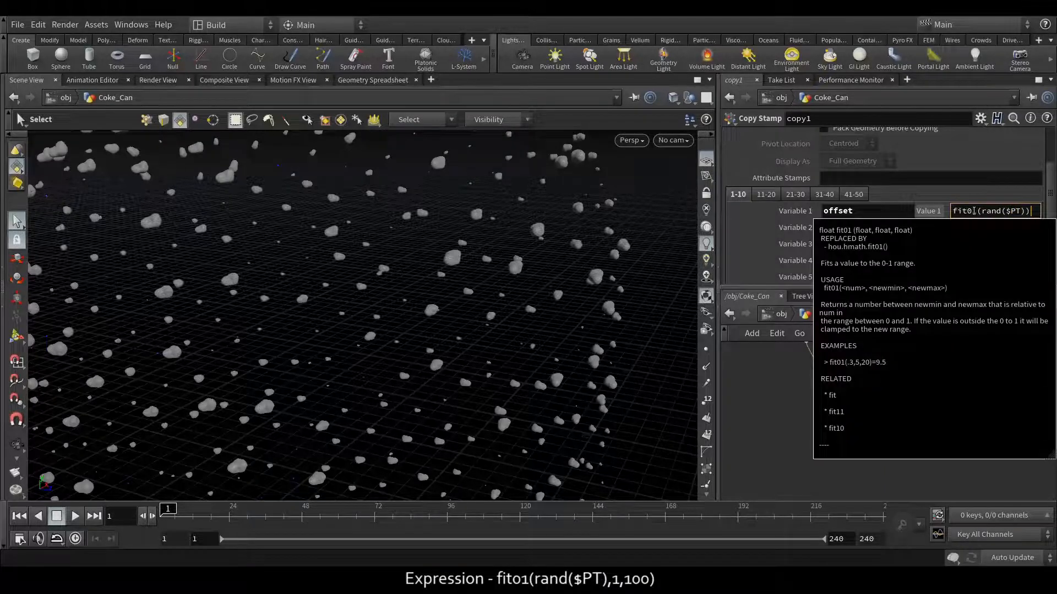
type(",1,100)")
key("Return")
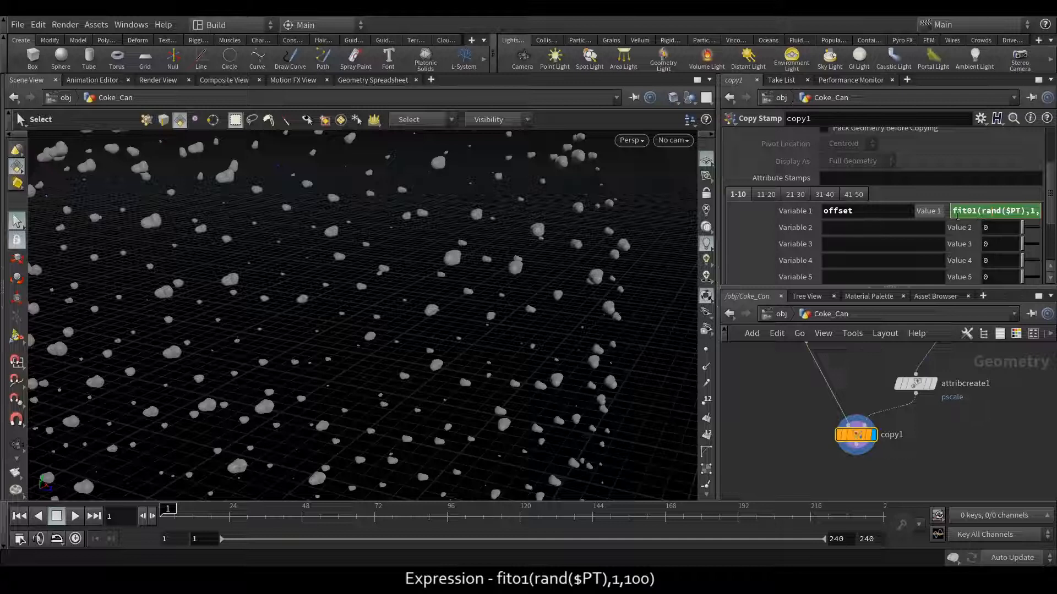
left_click_drag(718, 215, 621, 214)
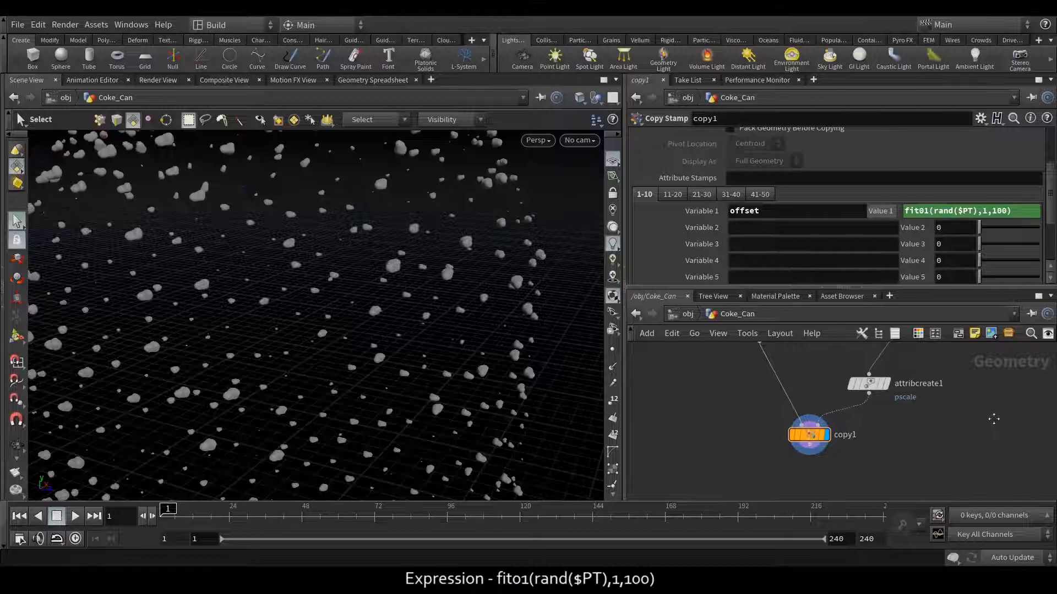
Set the first Offset component of pointvop1 to the expression stamp("../copy1","offset",1).
middle_click_drag(993, 418, 1003, 461)
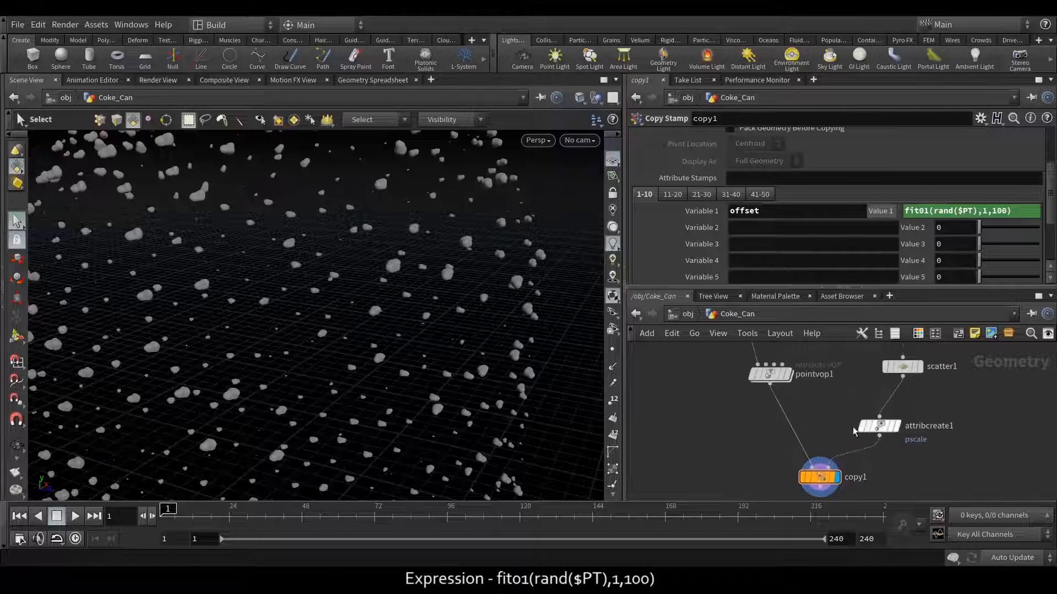
left_click(769, 375)
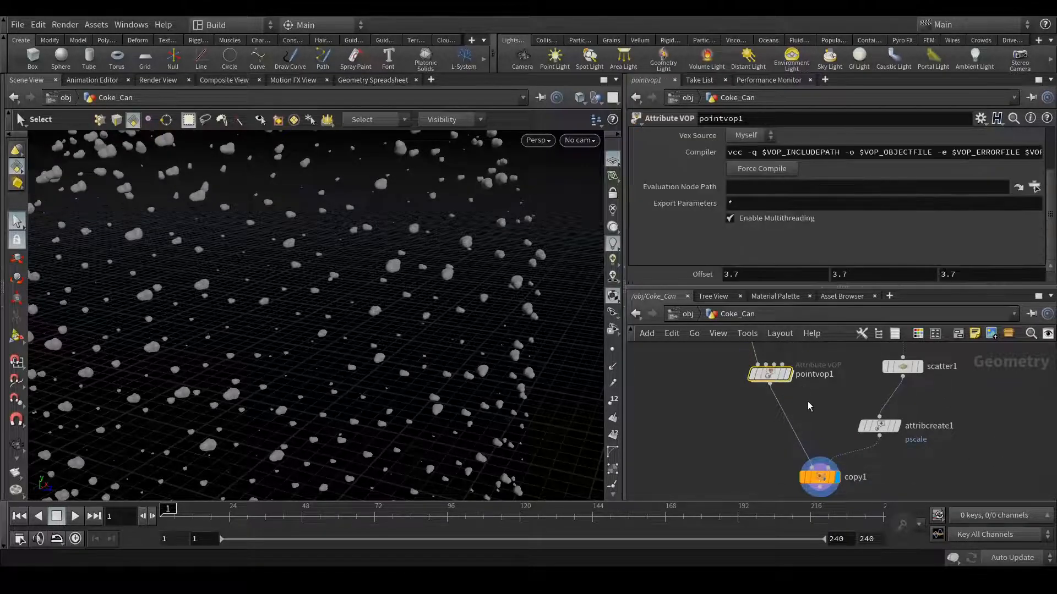
left_click(750, 273)
double_click(751, 273)
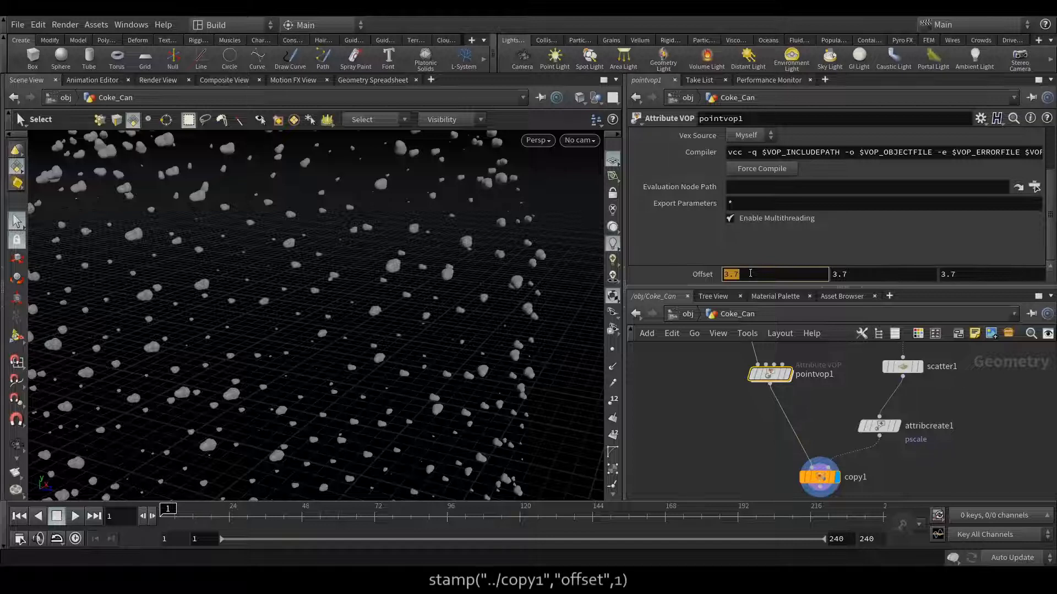
type("stamp")
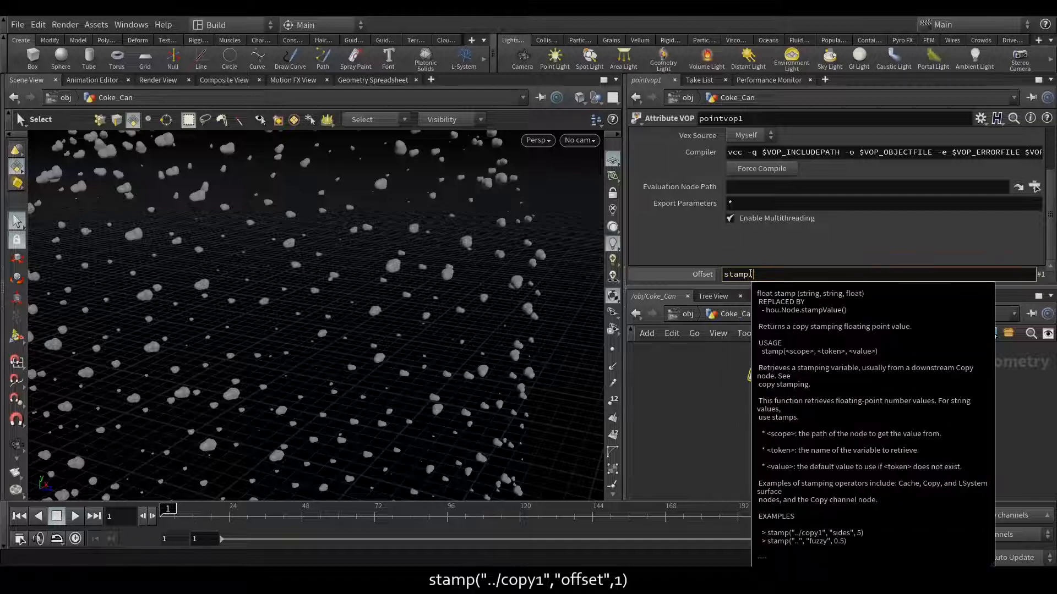
type("(\"../")
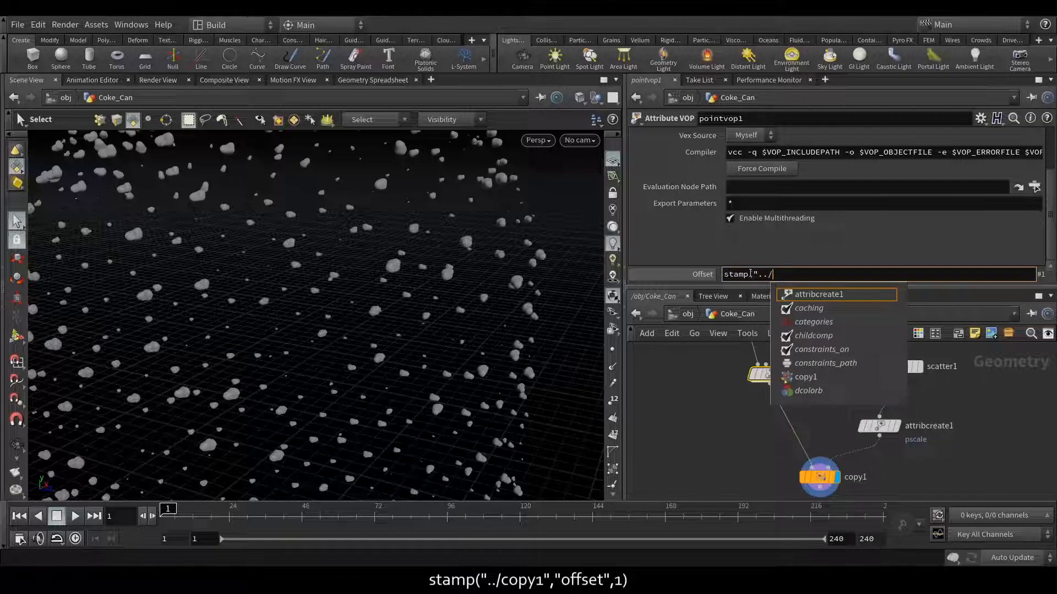
key("Down")
key("Down")
key("Down")
key("Down")
key("Down")
key("Down")
key("Return")
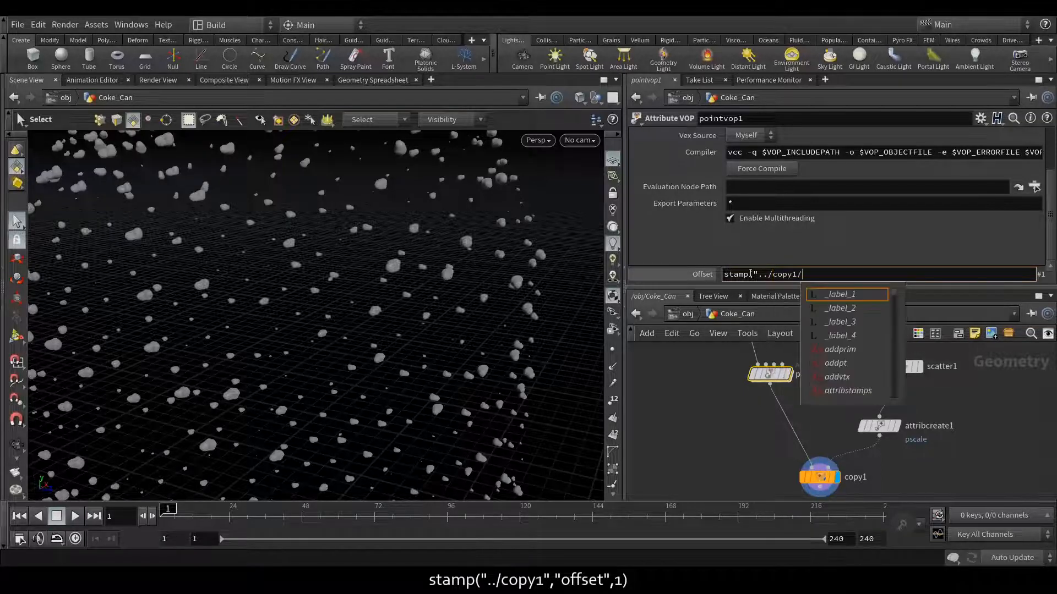
type("\"")
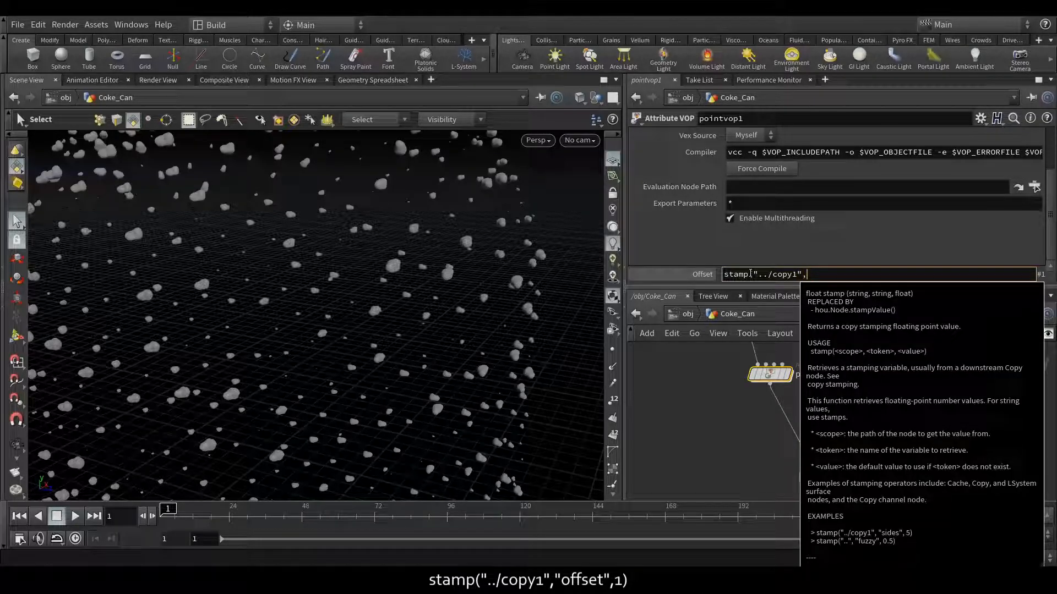
type(",\"offset\"")
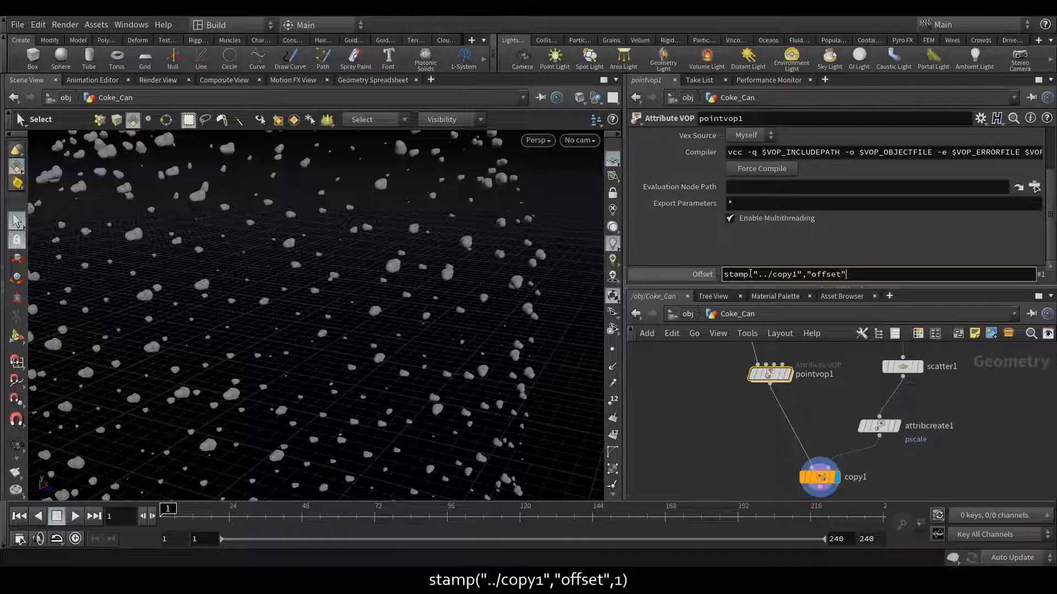
type(",1)")
key("Return")
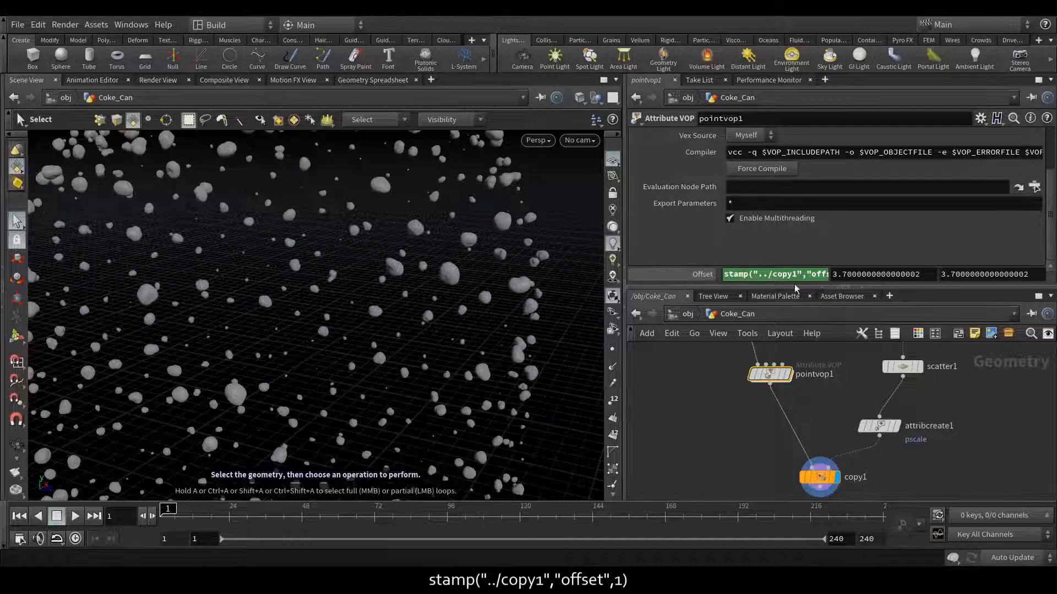
Copy pointvop1's stamp expression from the first Offset component into the second and third components.
left_click(781, 274)
key("ctrl+c")
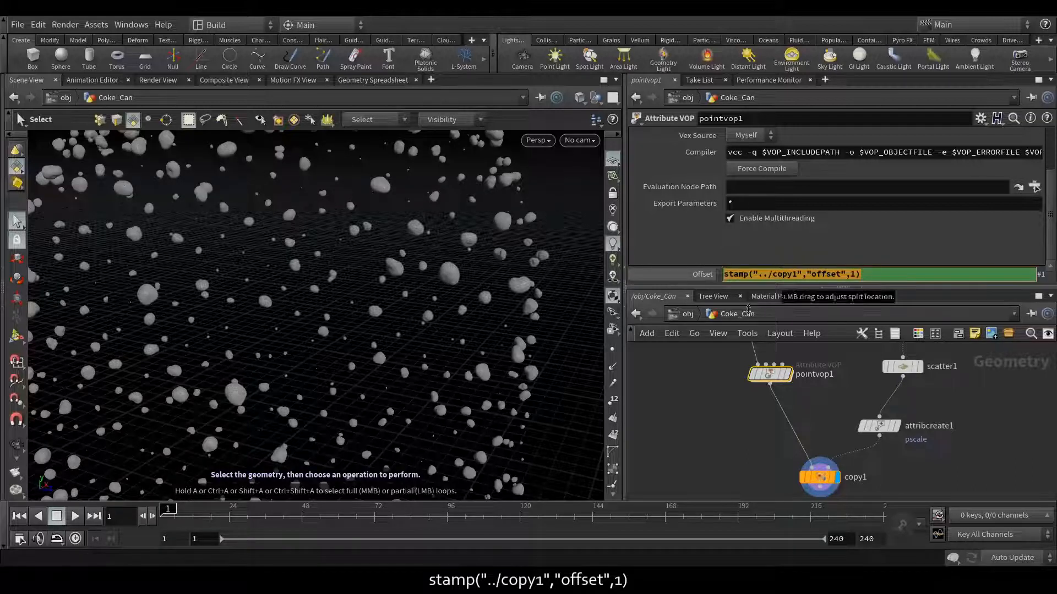
left_click(816, 373)
left_click(861, 278)
key("ctrl+a")
key("ctrl+v")
key("Return")
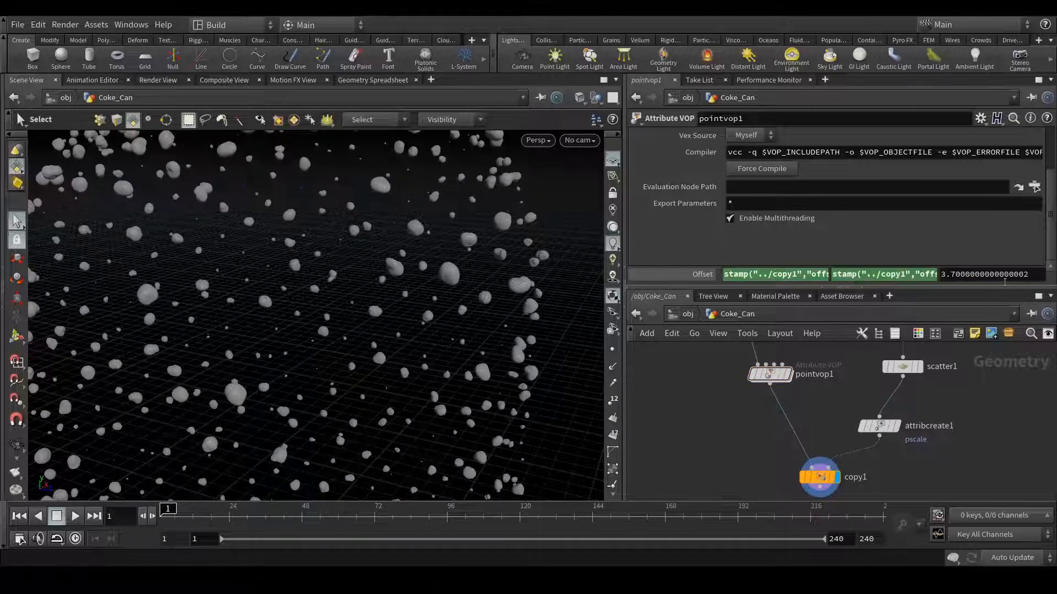
left_click(987, 274)
key("ctrl+a")
key("ctrl+v")
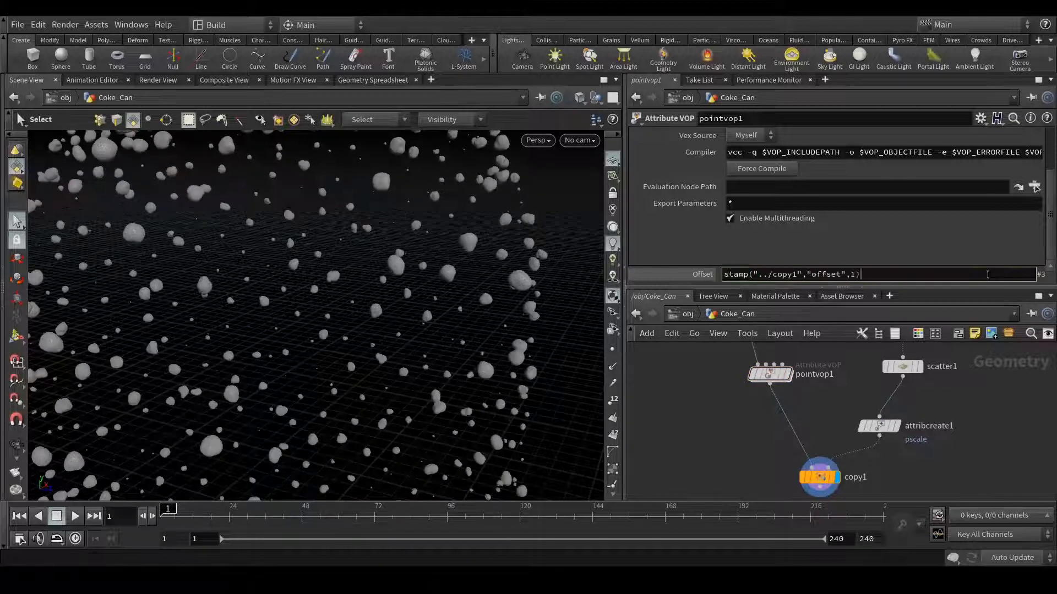
key("Return")
key("Escape")
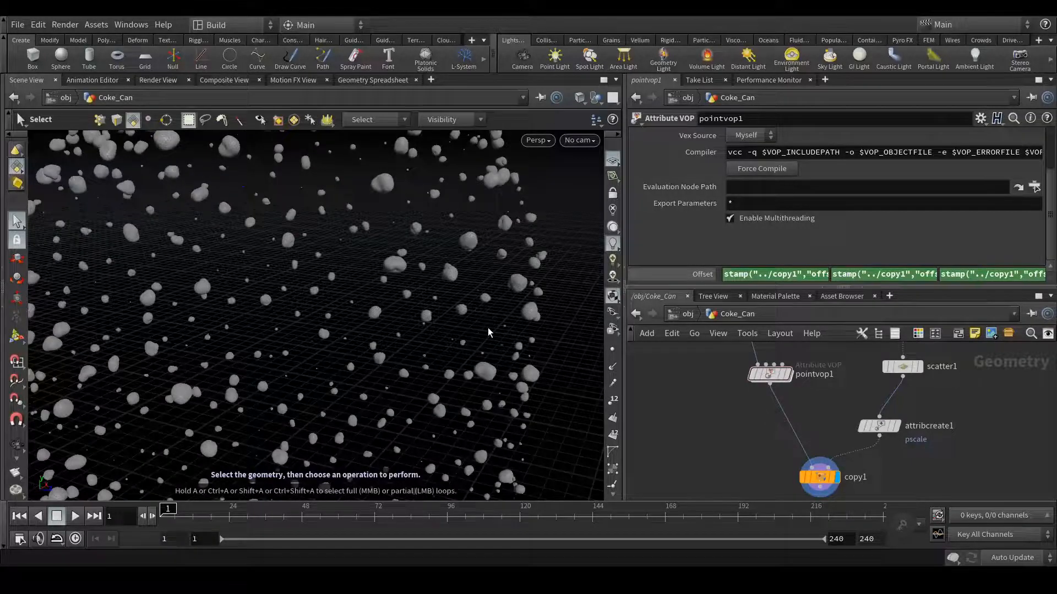
View the whole field of stamped droplets and save the scene file.
left_click_drag(310, 295, 268, 222)
right_click_drag(268, 221, 415, 382)
left_click_drag(414, 382, 452, 328)
key("s")
key("ctrl+s")
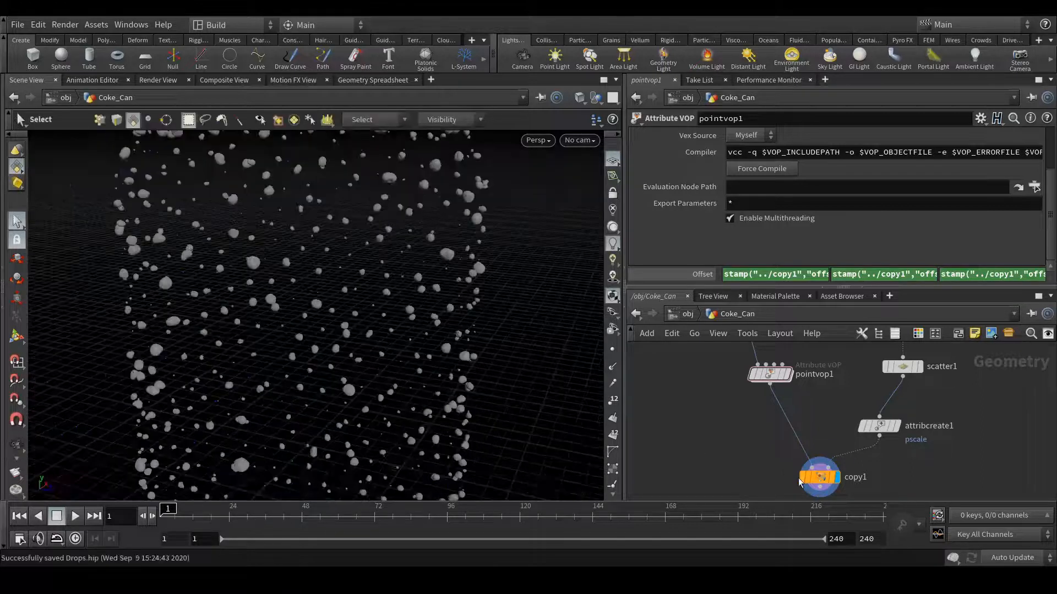
Review copy1's stamp settings and inspect the shapes of the copied droplets up close.
left_click_drag(837, 411, 844, 383)
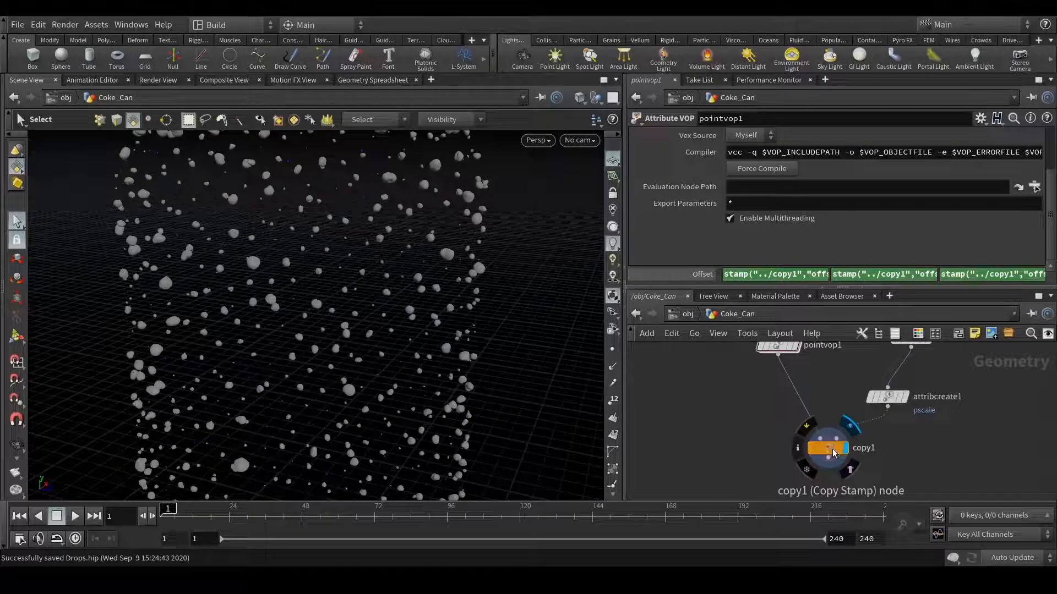
left_click(826, 448)
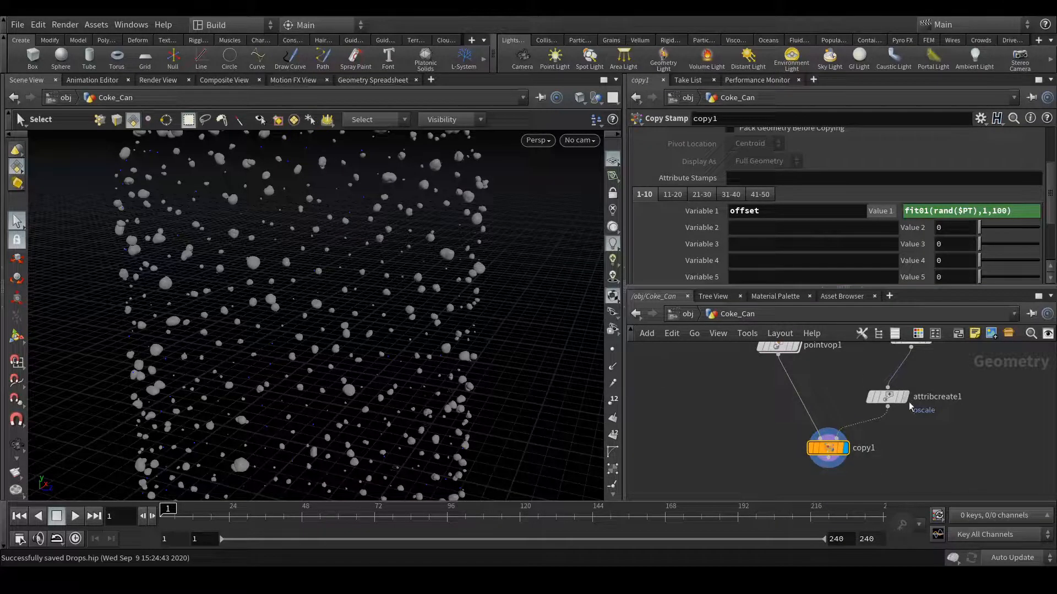
middle_click_drag(963, 377, 957, 413)
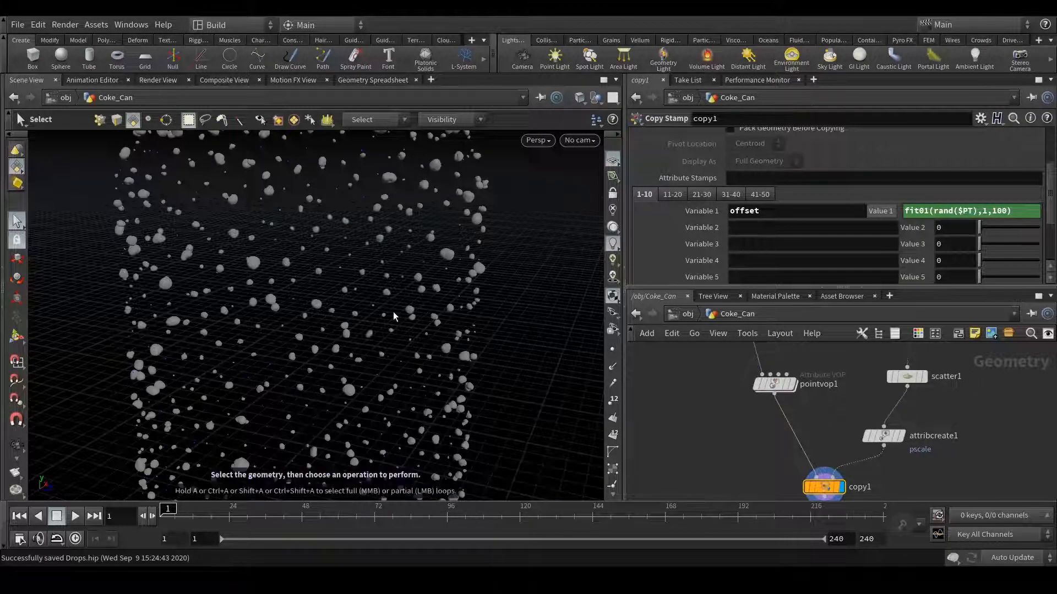
scroll(377, 290, "up", 5)
scroll(420, 296, "down", 2)
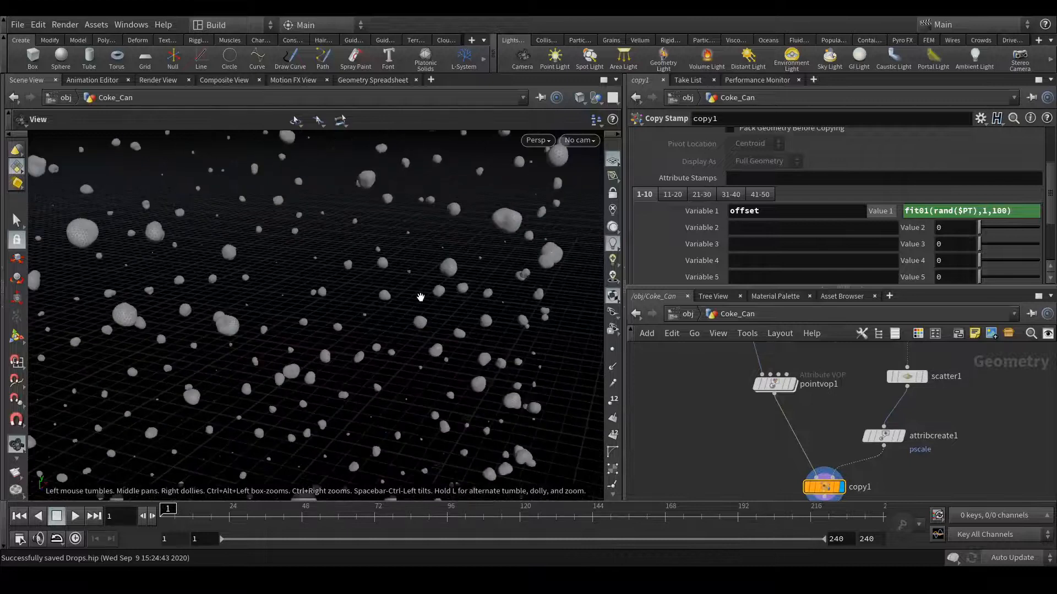
scroll(417, 297, "down", 4)
left_click_drag(421, 276, 419, 288)
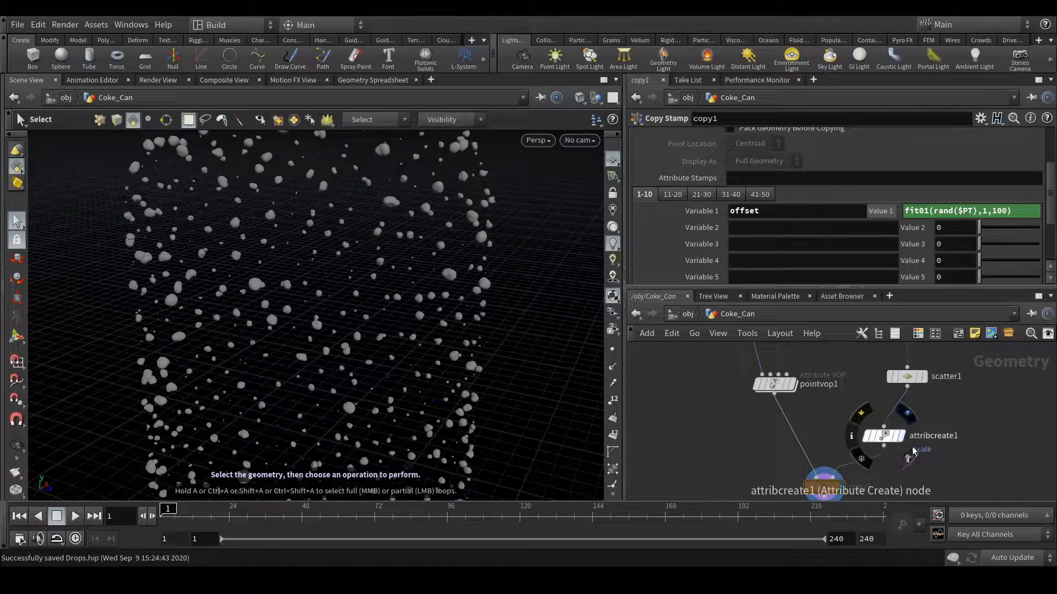
Try (rand($PT))*2 as the pscale value expression on attribcreate1.
left_click(883, 435)
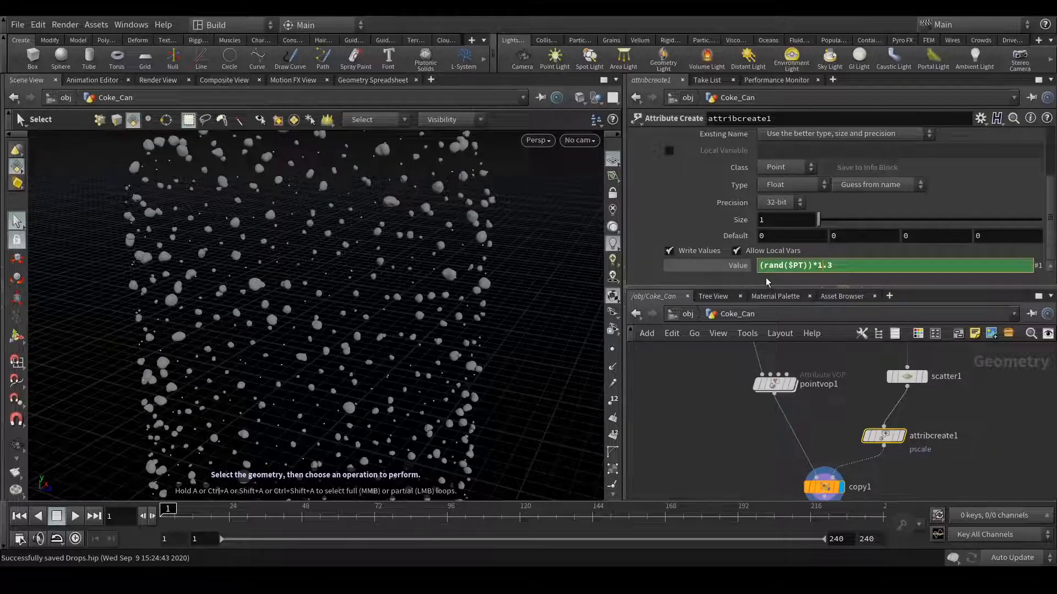
left_click_drag(821, 266, 833, 267)
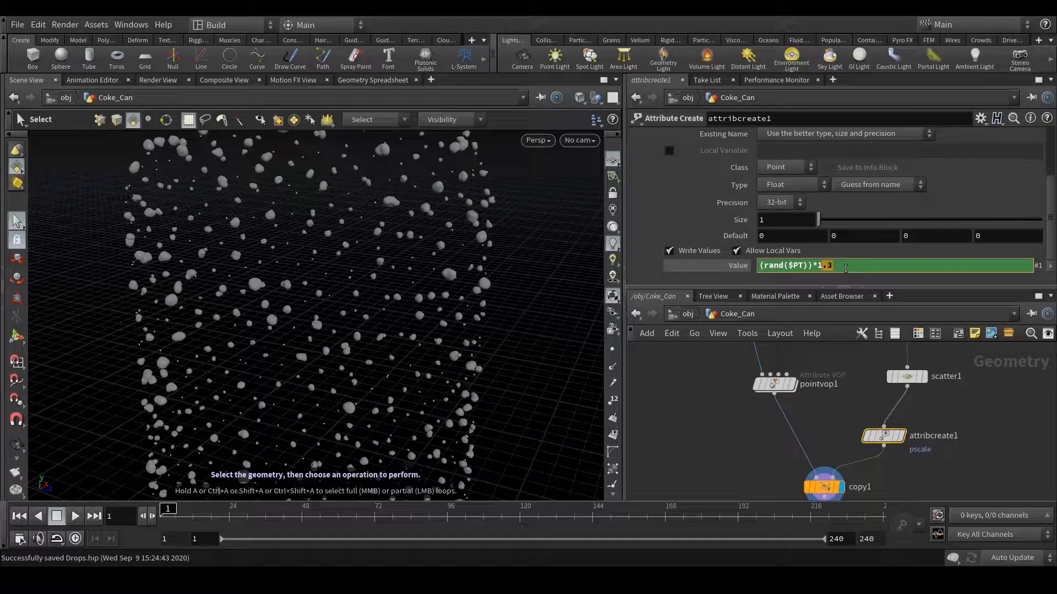
key("BackSpace")
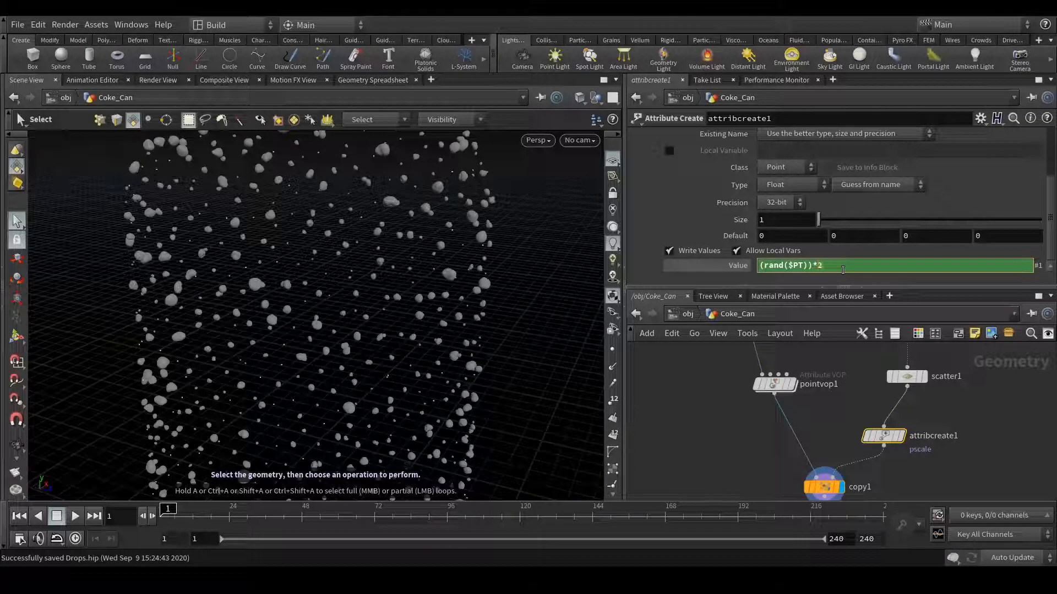
key("Return")
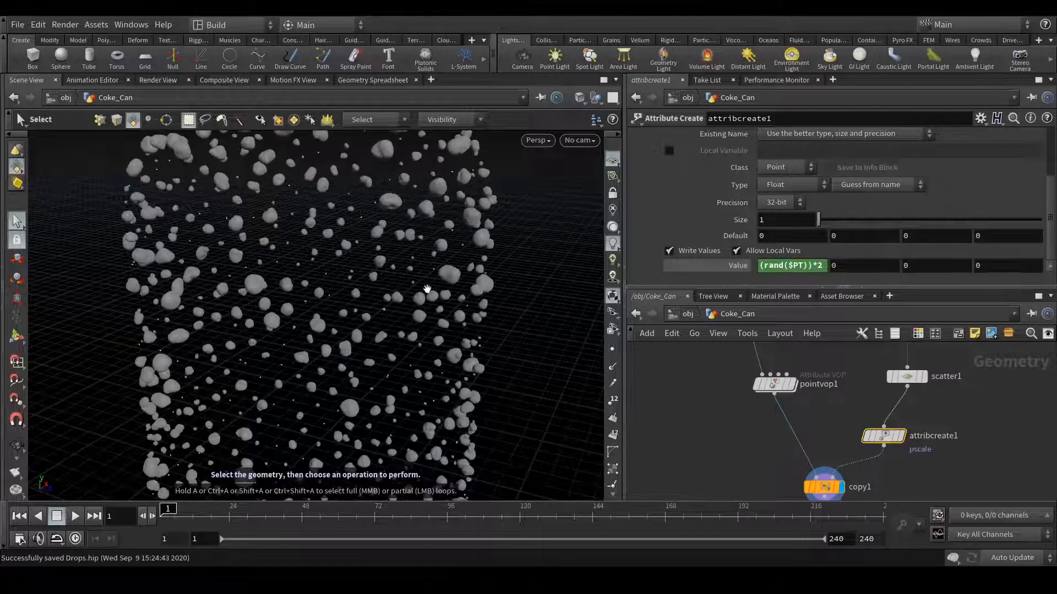
Lower the multiplier in attribcreate1's rand($PT) pscale expression to a value between 1 and 2.
left_click_drag(280, 237, 306, 206, "alt")
left_click(820, 266)
double_click(819, 266)
type("1.")
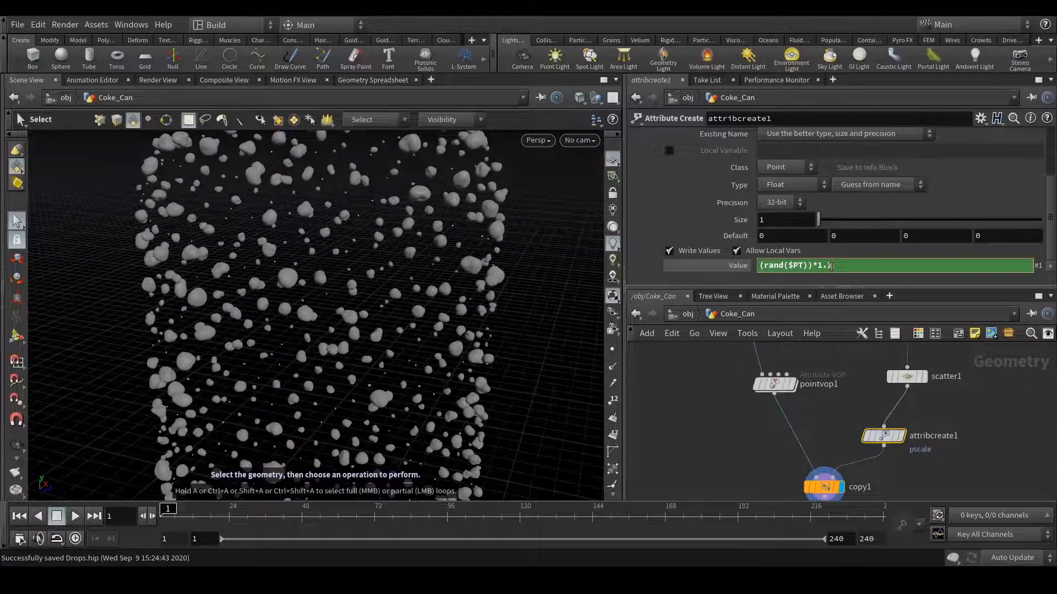
key("Return")
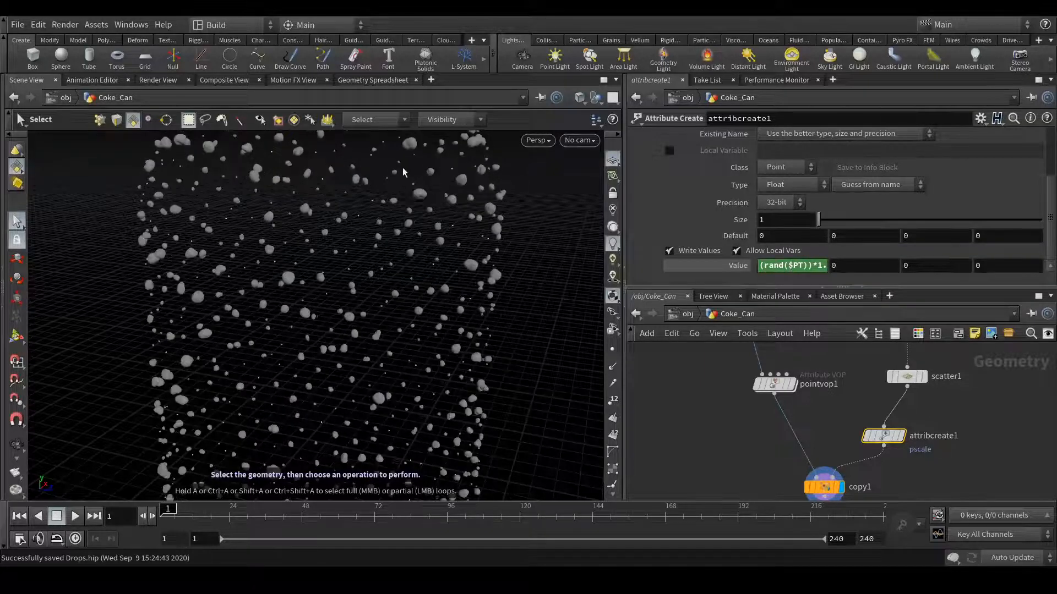
Set the Force Total Count of scatter1 to 2500 to spread more droplets over the can.
key("Escape")
left_click_drag(339, 283, 337, 269)
middle_click_drag(997, 395, 999, 442)
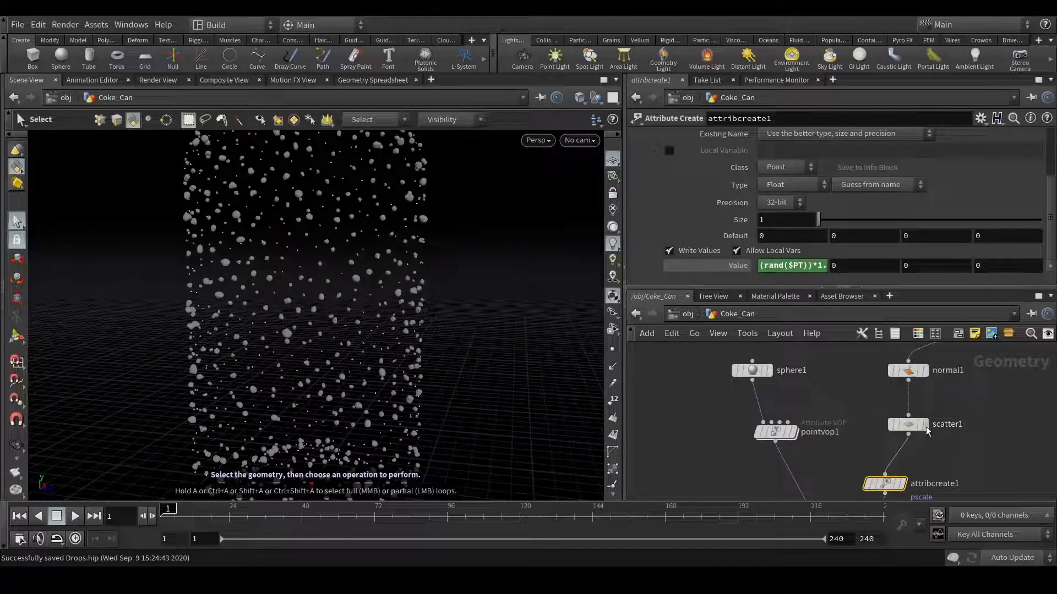
key("Escape")
left_click_drag(378, 249, 396, 254)
middle_click_drag(416, 236, 414, 253, "alt")
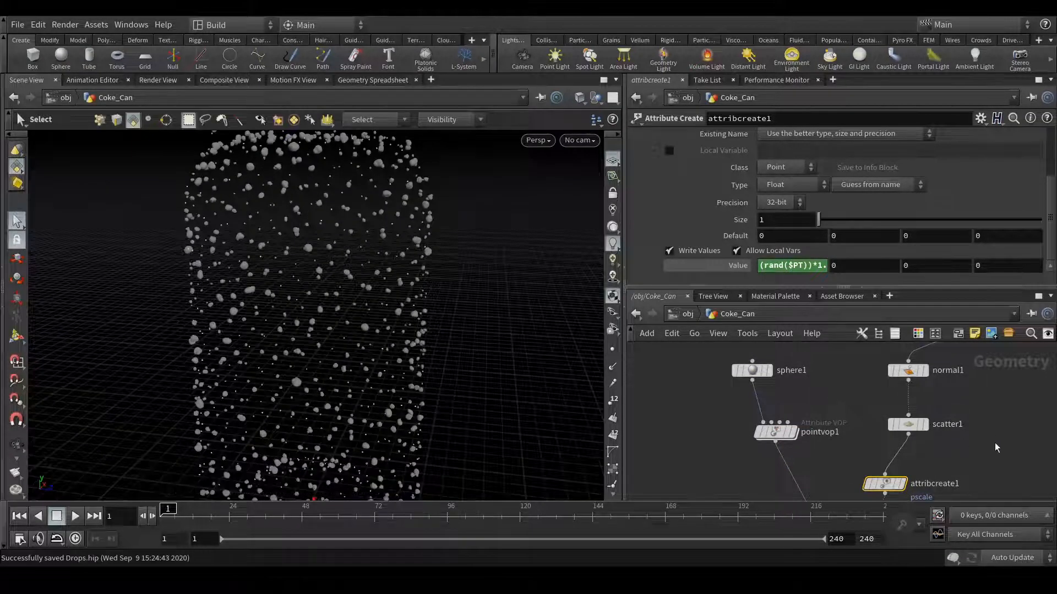
left_click(908, 425)
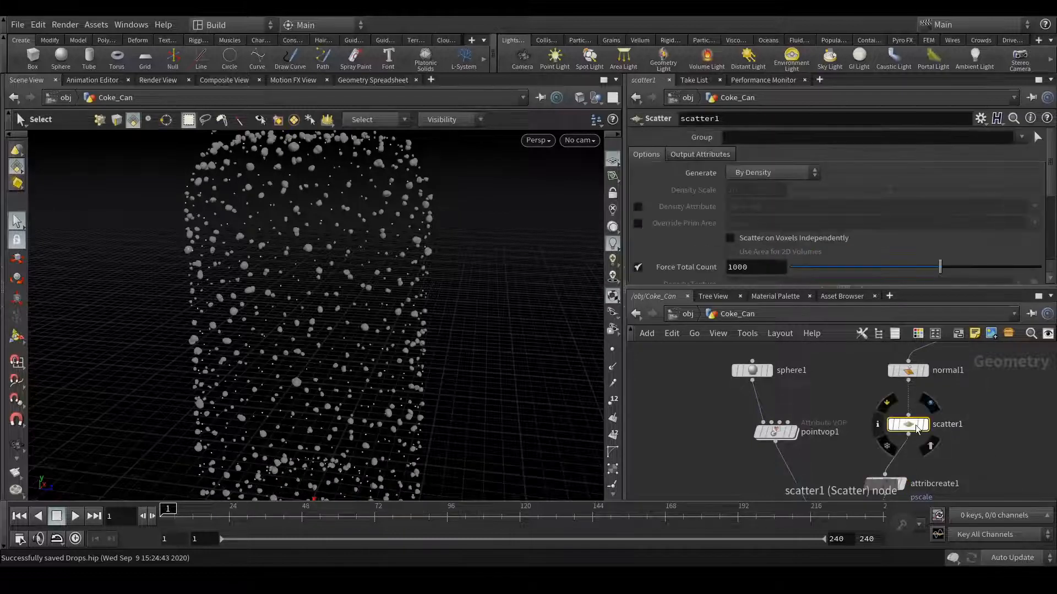
left_click(742, 267)
type("250")
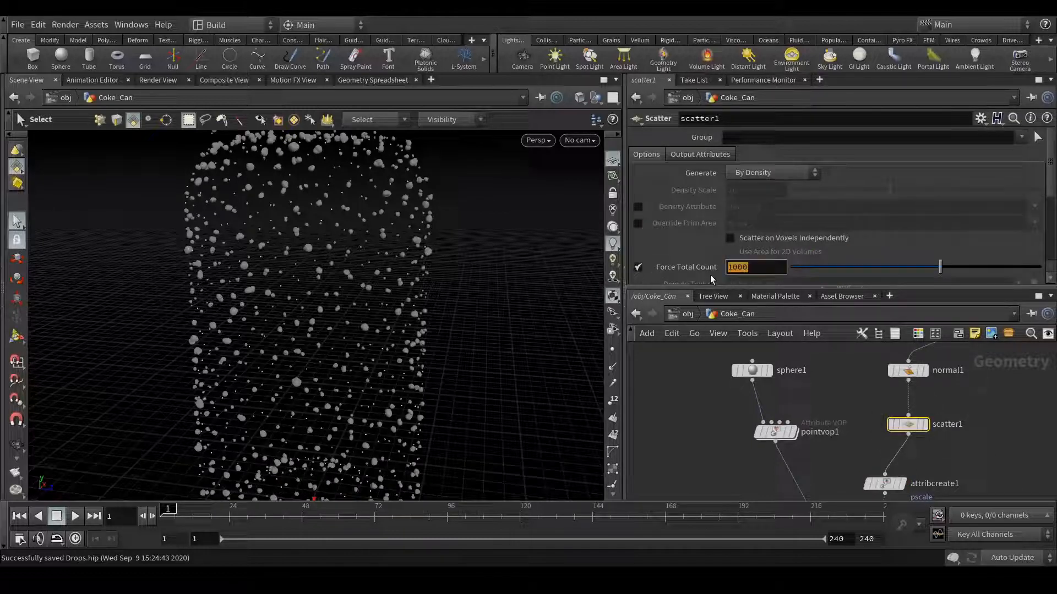
type("0")
key("Return")
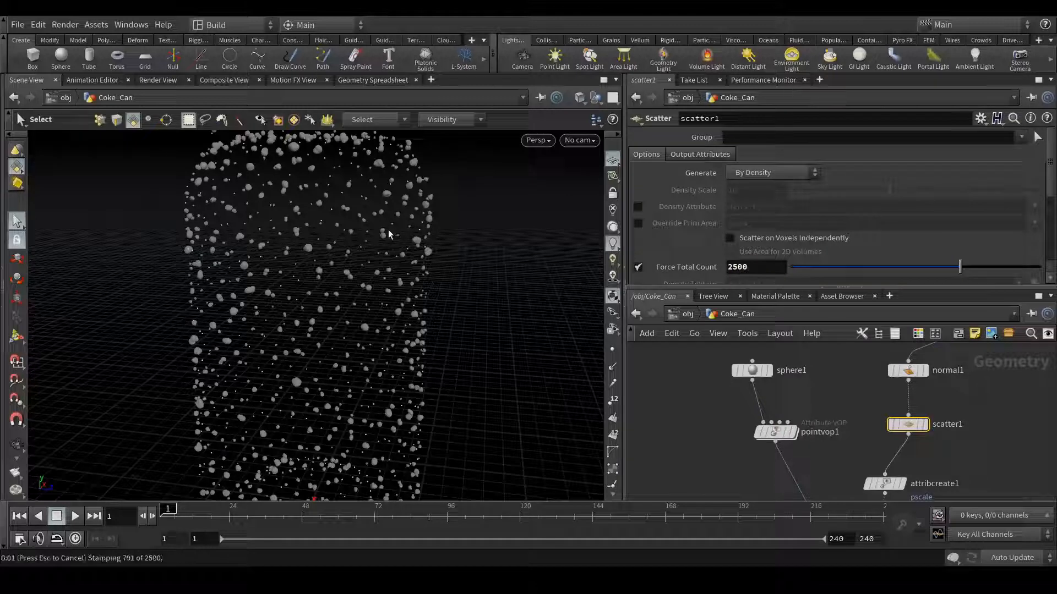
key("ctrl+s")
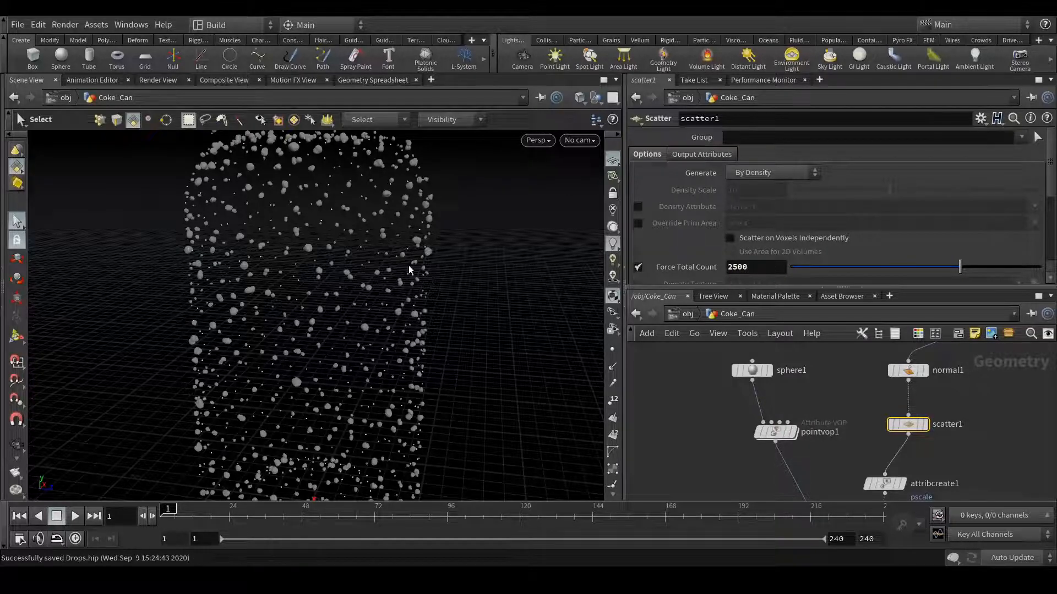
Examine the density and size variation of the scattered droplets from several angles and distances.
left_click_drag(330, 257, 369, 290, "alt")
scroll(367, 282, "up", 2)
left_click_drag(350, 292, 404, 369)
middle_click_drag(404, 368, 348, 224)
scroll(347, 224, "down", 4)
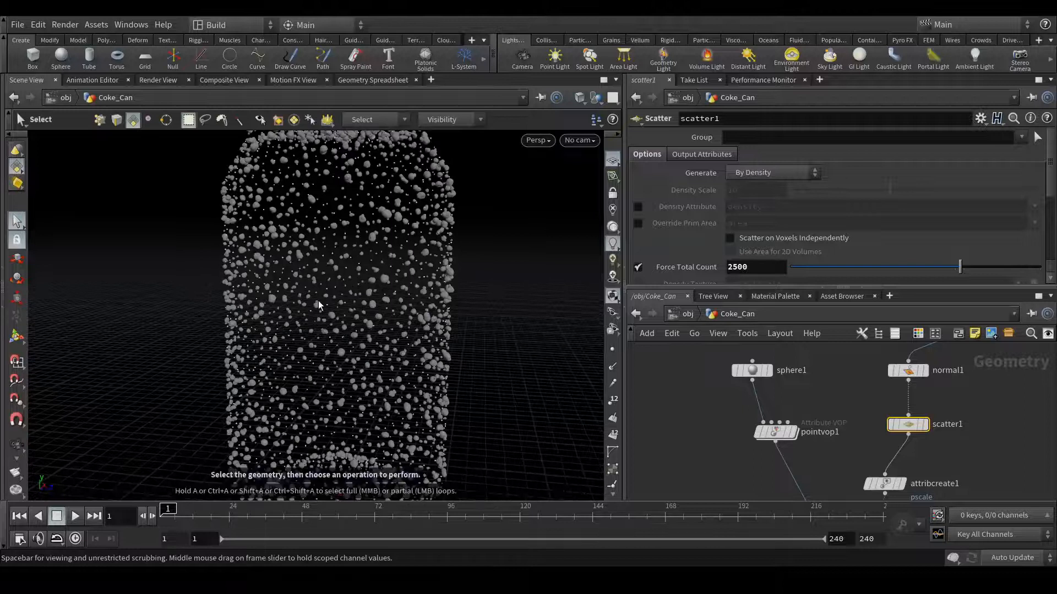
left_click_drag(336, 290, 358, 281, "alt")
scroll(358, 281, "up", 2)
middle_click_drag(367, 299, 353, 284, "alt")
scroll(865, 407, "down", 3)
scroll(902, 466, "up", 3)
middle_click_drag(901, 466, 913, 422)
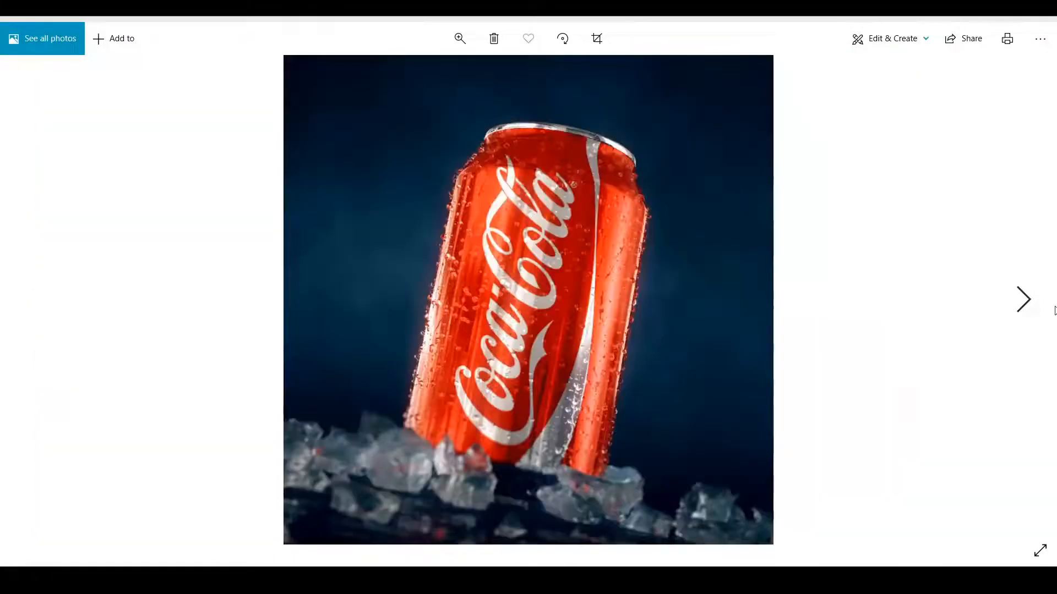
Switch to the photo viewer and examine the water droplets on the two Coca-Cola can reference images up close.
double_click(616, 313)
left_click_drag(623, 323, 562, 121)
left_click_drag(586, 348, 599, 487)
key("Right")
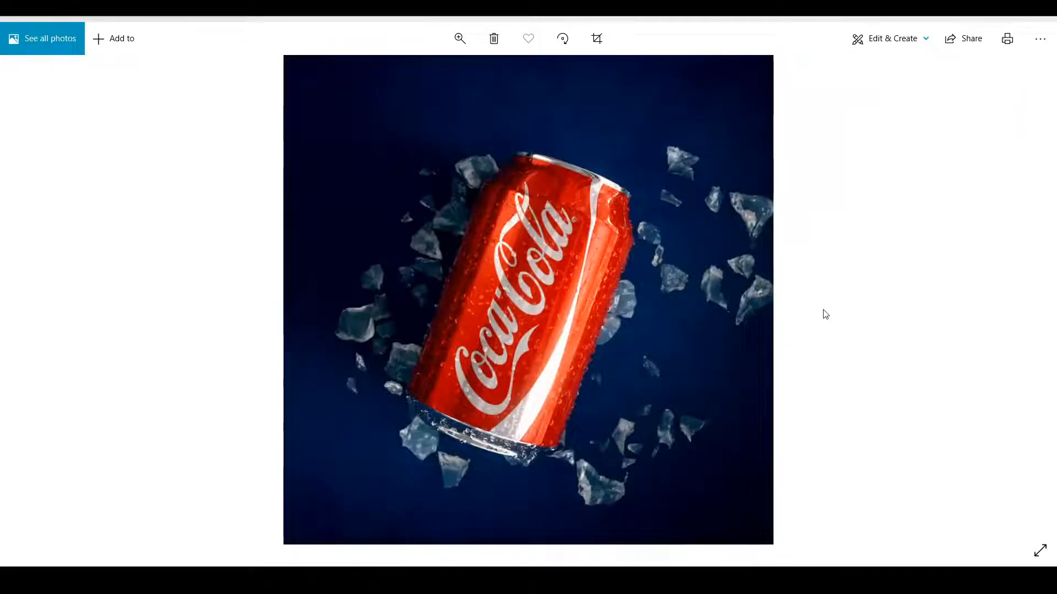
double_click(639, 282)
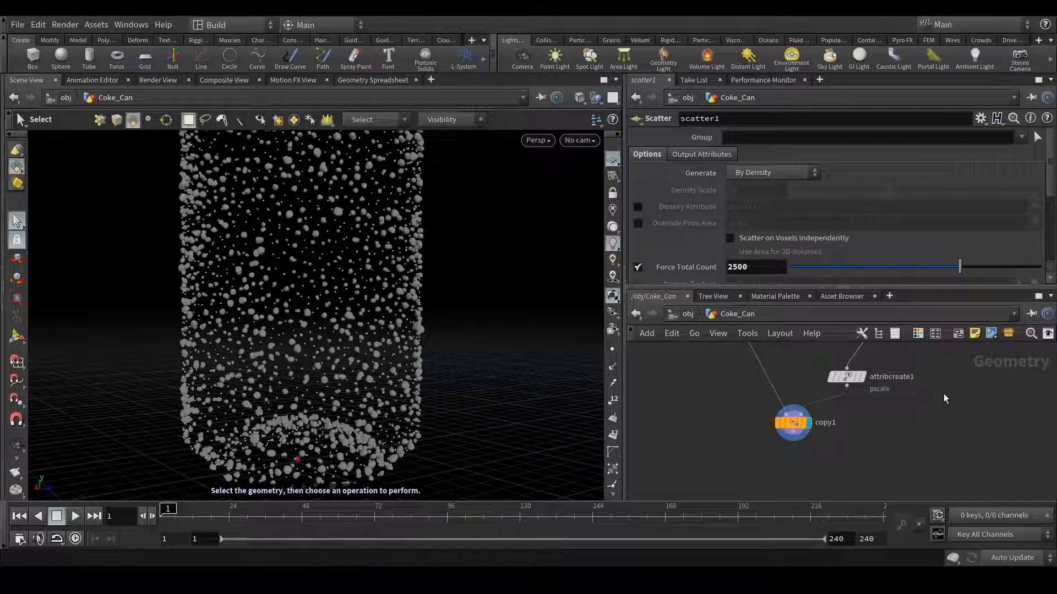
Align the attribcreate1 node directly beneath scatter1 in the Coke_Can network.
middle_click_drag(943, 389, 951, 444)
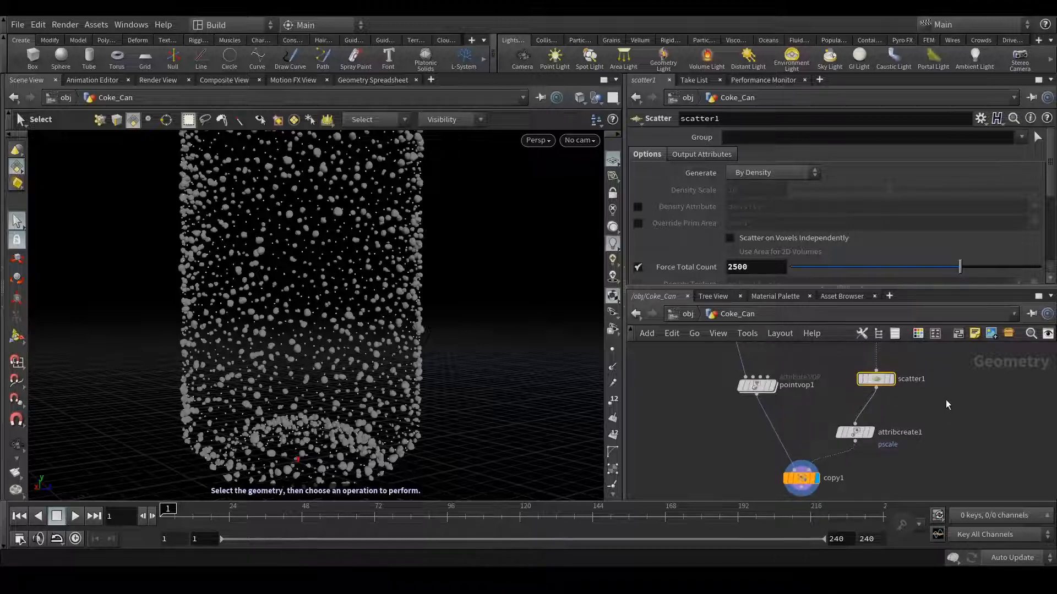
left_click_drag(863, 433, 882, 431)
scroll(989, 394, "down", 3)
middle_click_drag(990, 378, 920, 455)
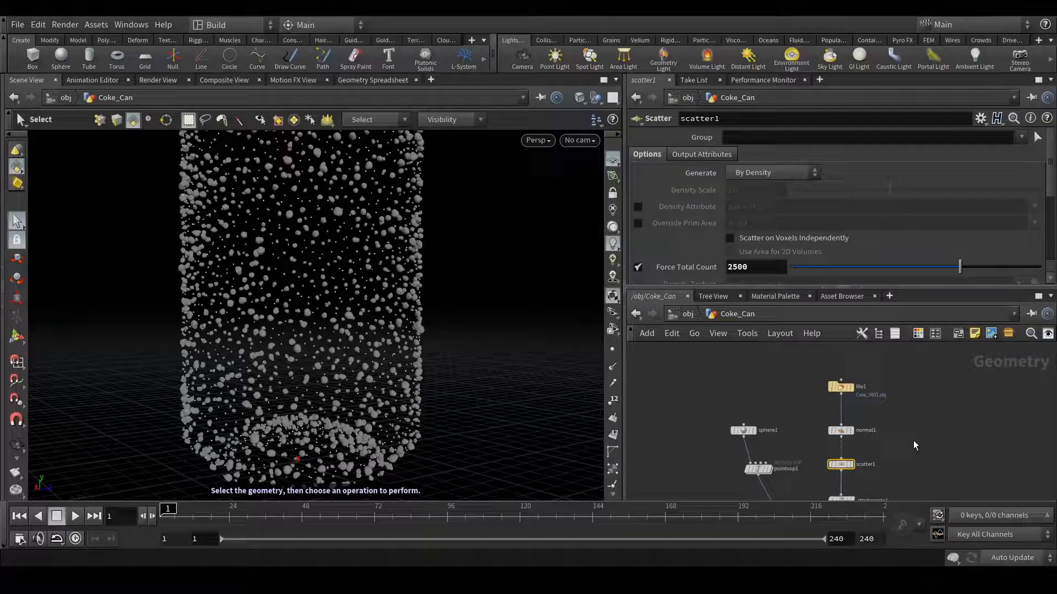
Add a ROP Alembic Output node below copy1, taking the copied droplets as its input.
middle_click_drag(913, 480, 906, 377)
scroll(837, 447, "up", 3)
middle_click_drag(812, 461, 838, 433)
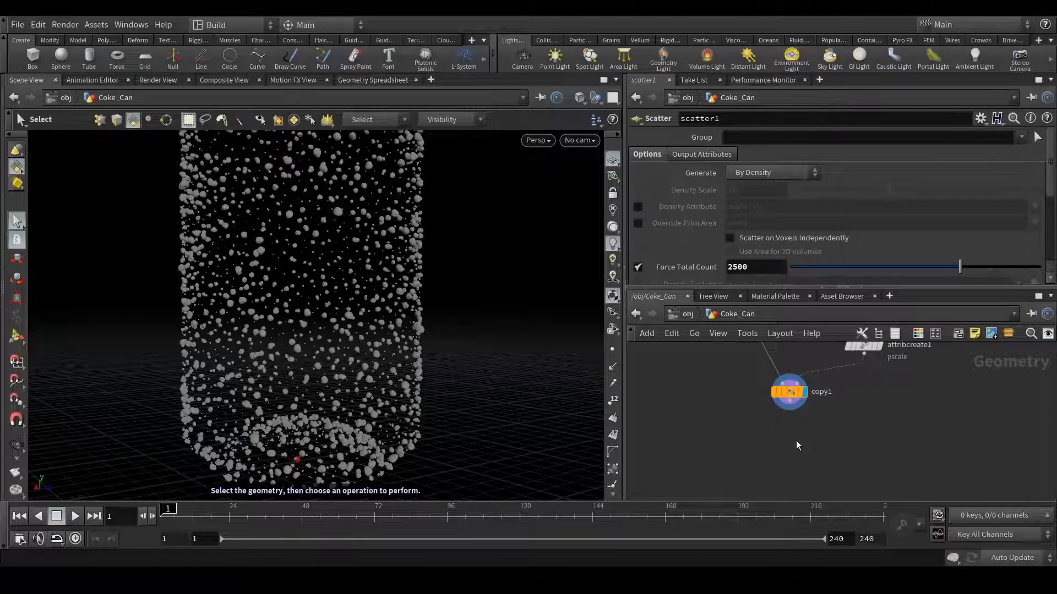
left_click(790, 412)
key("Tab")
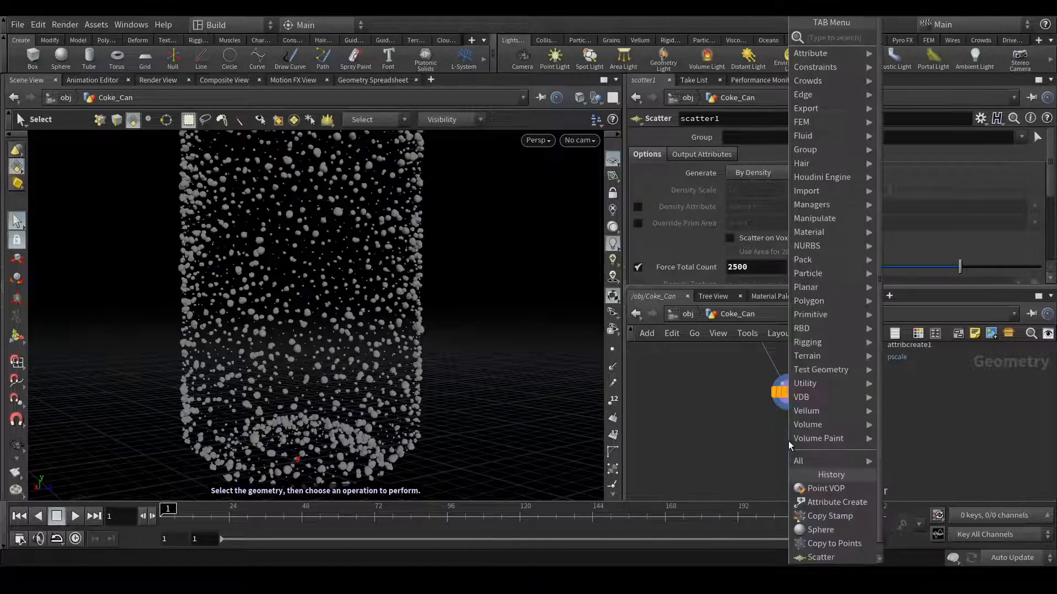
type("rop")
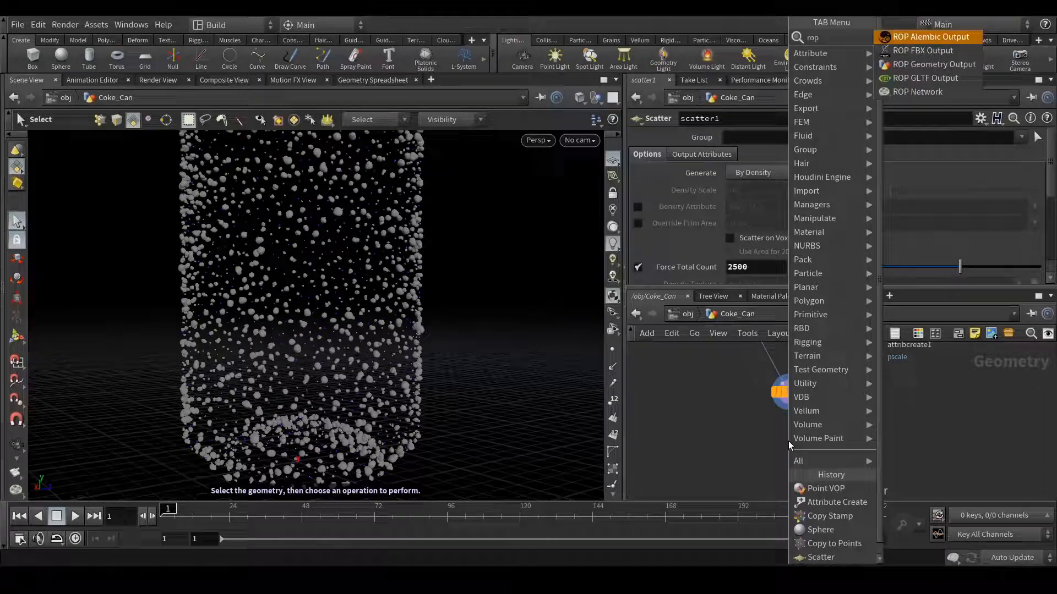
key("Return")
left_click(788, 441)
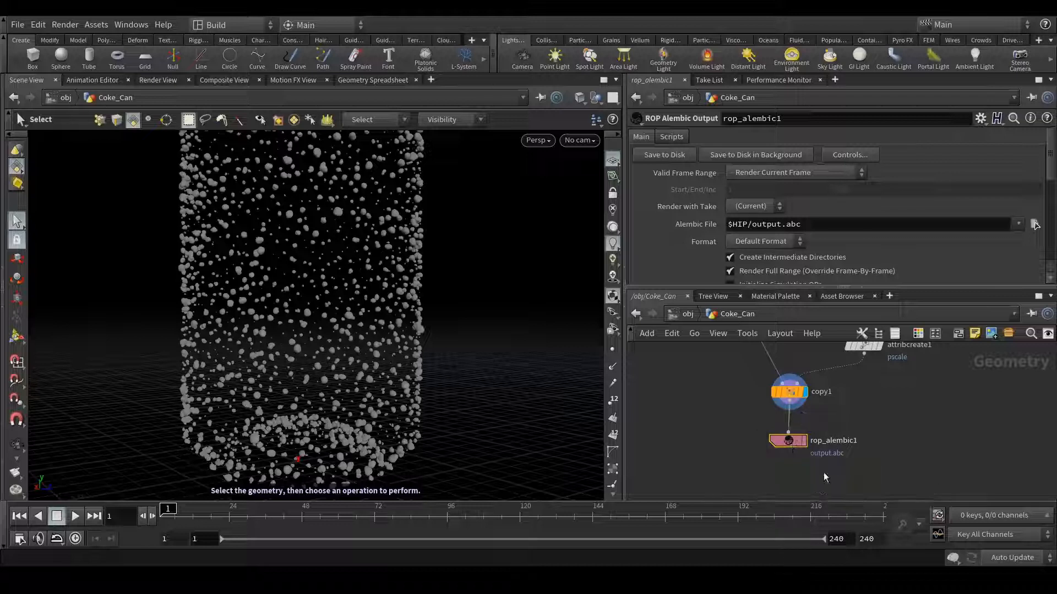
Keep the Alembic output on Render Current Frame, set its take to Main, and view the Alembic file's save location without choosing a file.
left_click(771, 171)
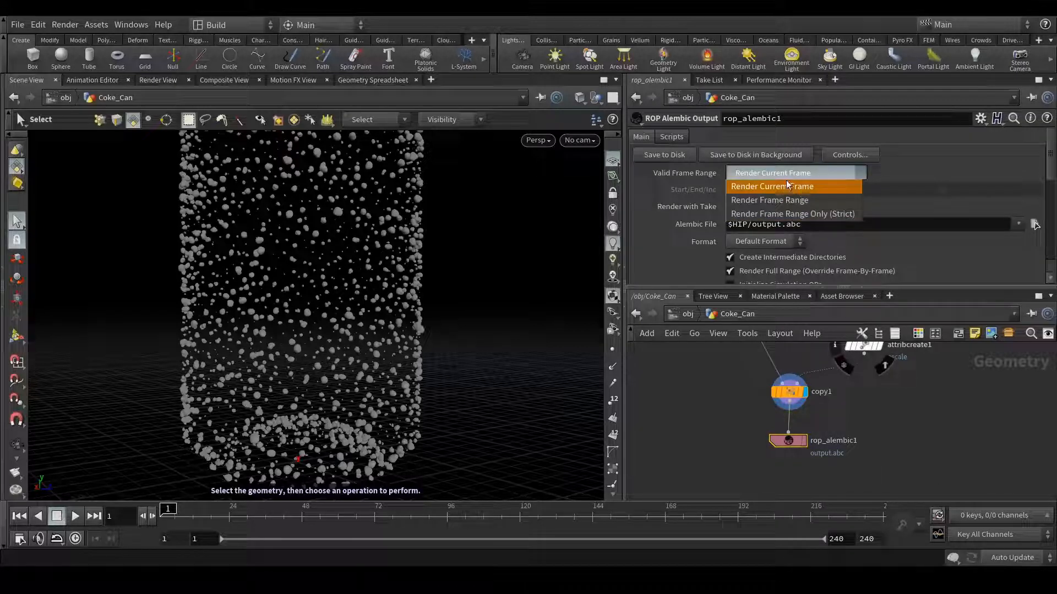
left_click(788, 174)
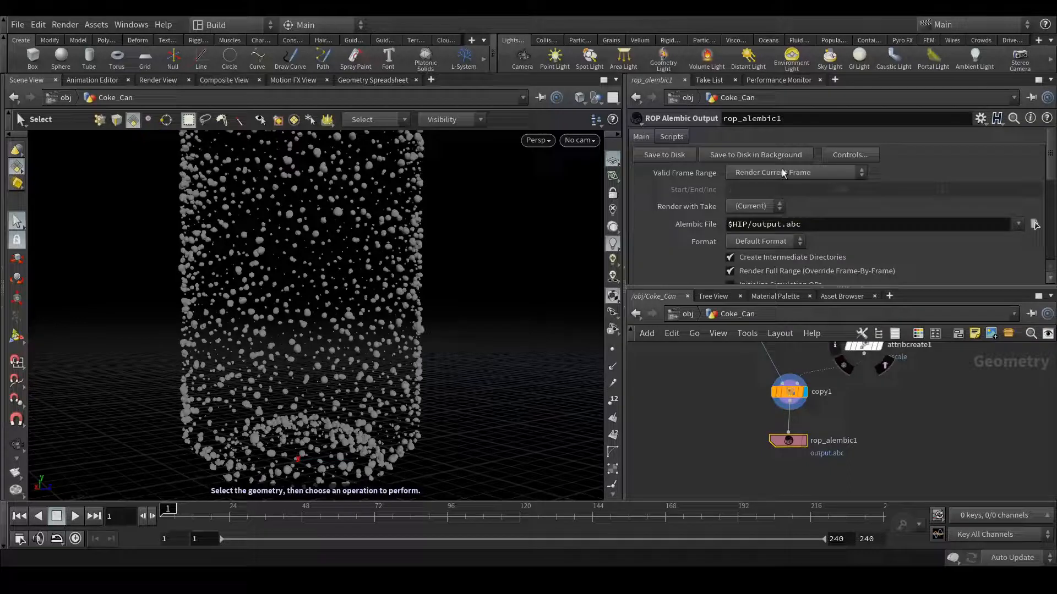
left_click(751, 205)
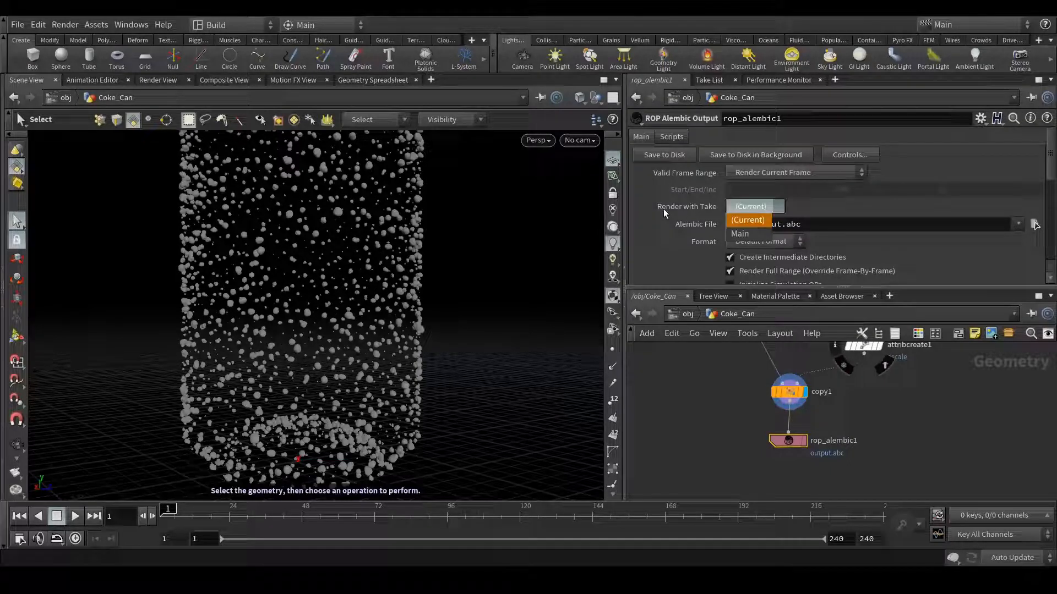
left_click(749, 234)
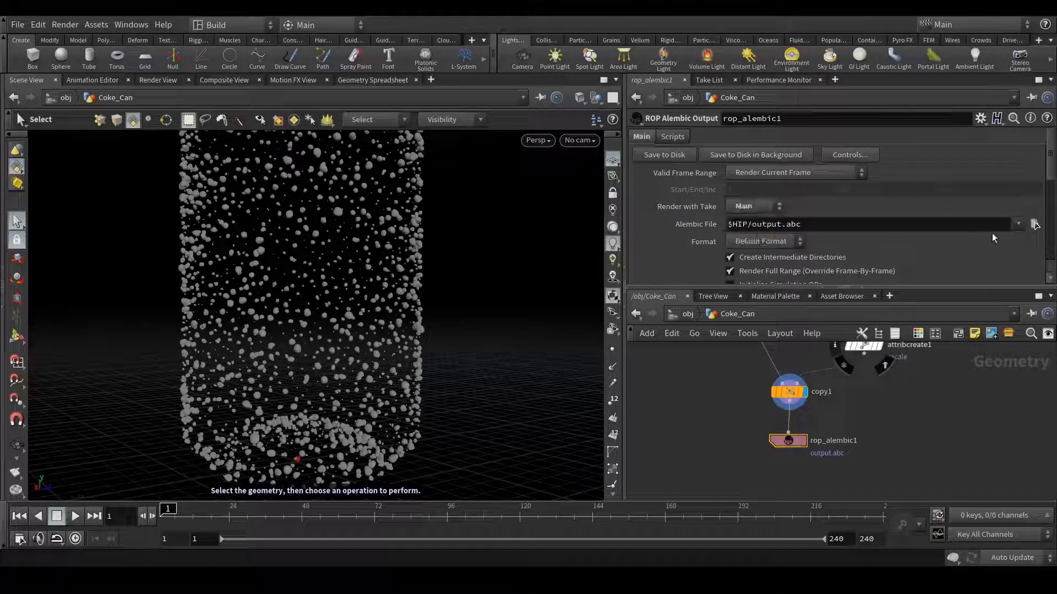
left_click(1035, 224)
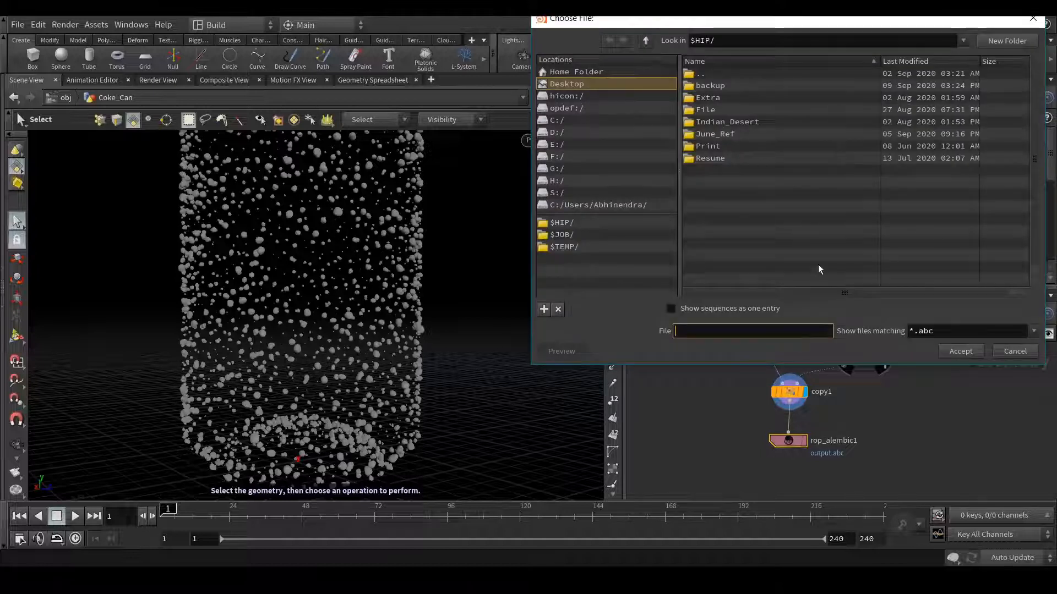
left_click(1015, 351)
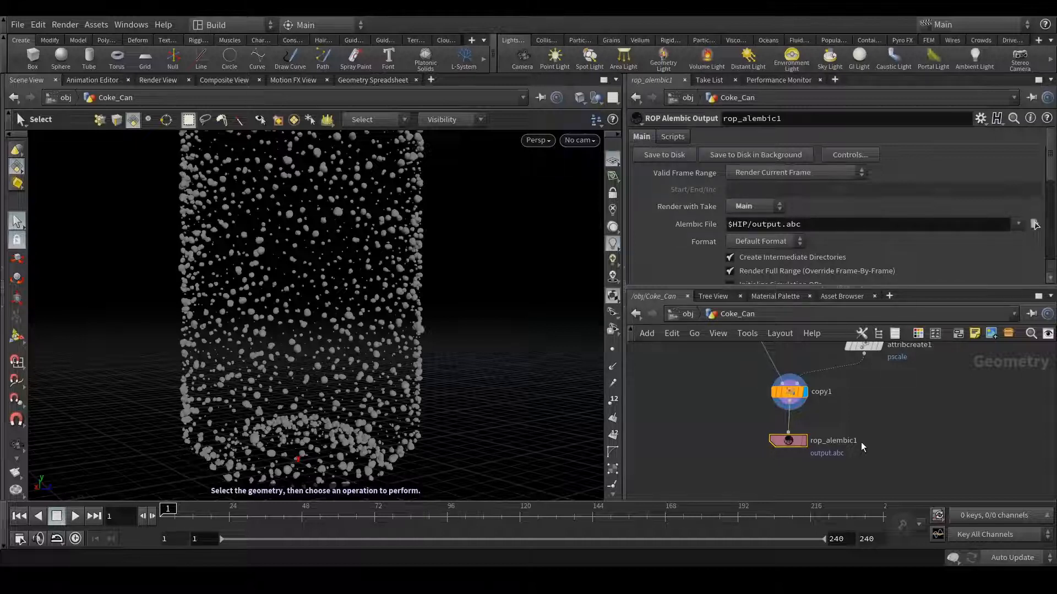
middle_click_drag(915, 397, 918, 408)
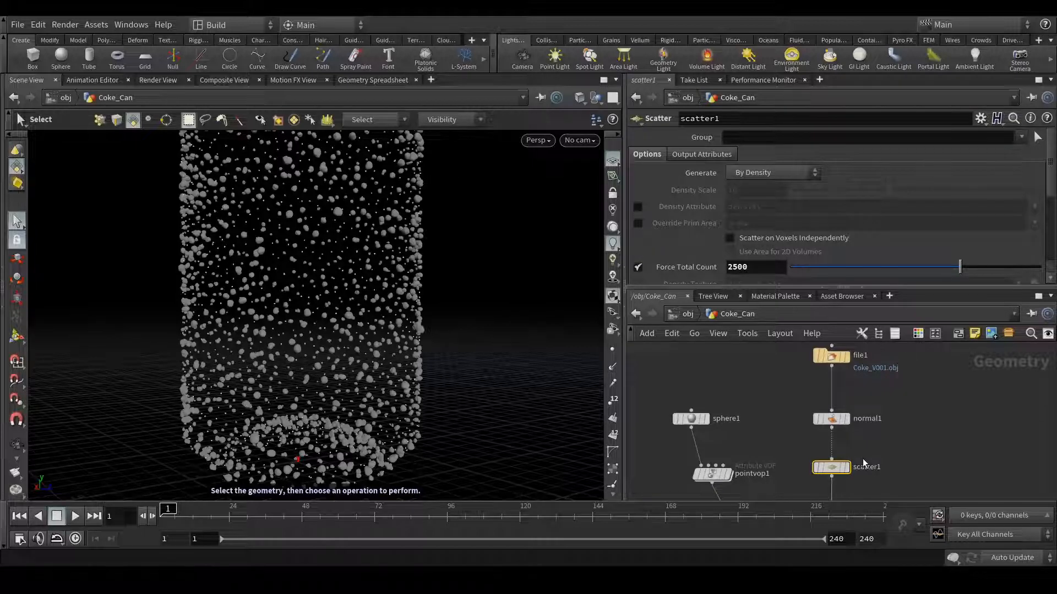
scroll(863, 458, "down", 2)
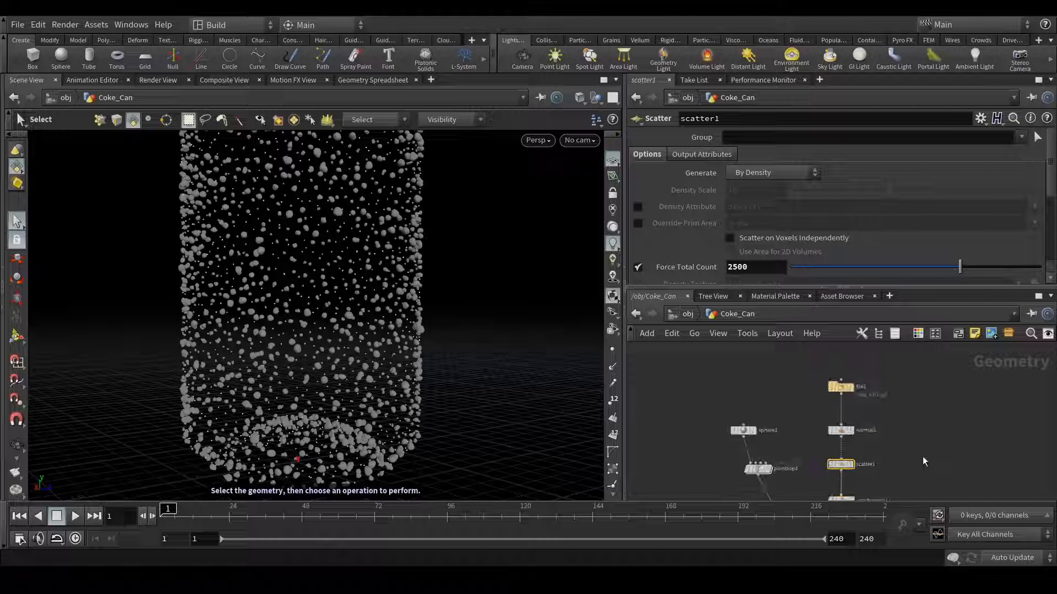